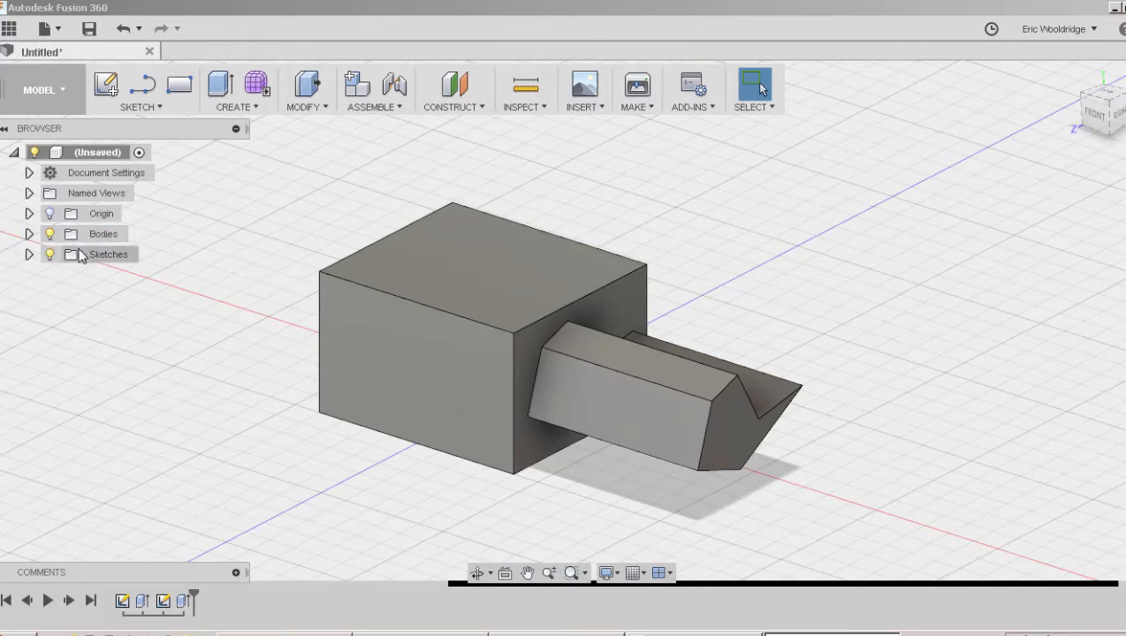
# Expand the list of sketches and make Sketch1 and Sketch2 visible on the model.
pyautogui.click(29, 254)
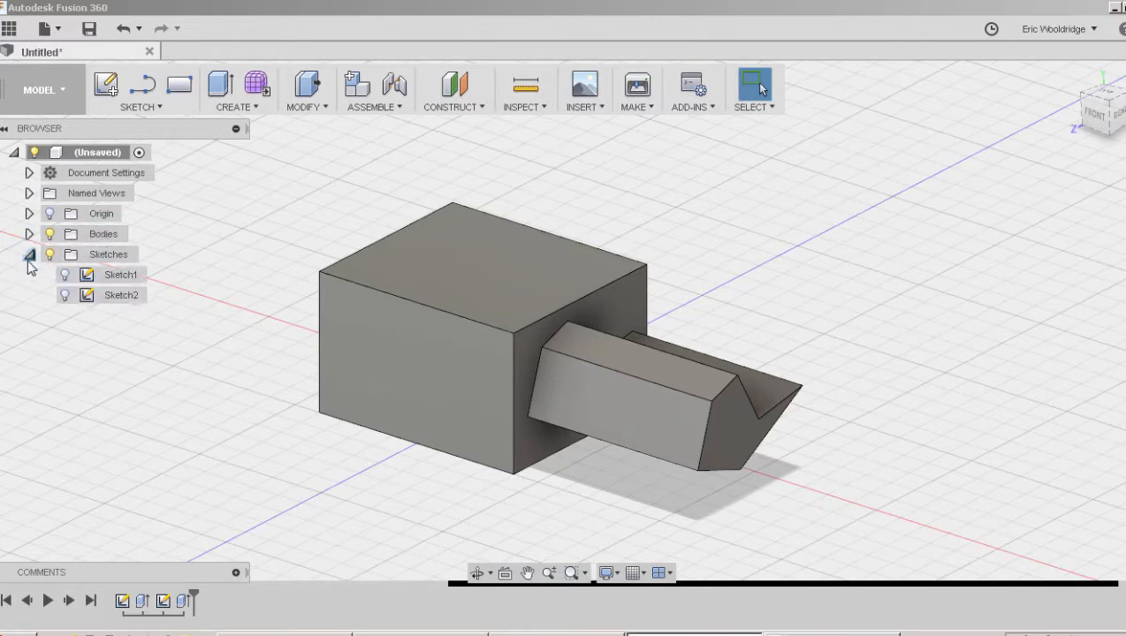
pyautogui.click(67, 298)
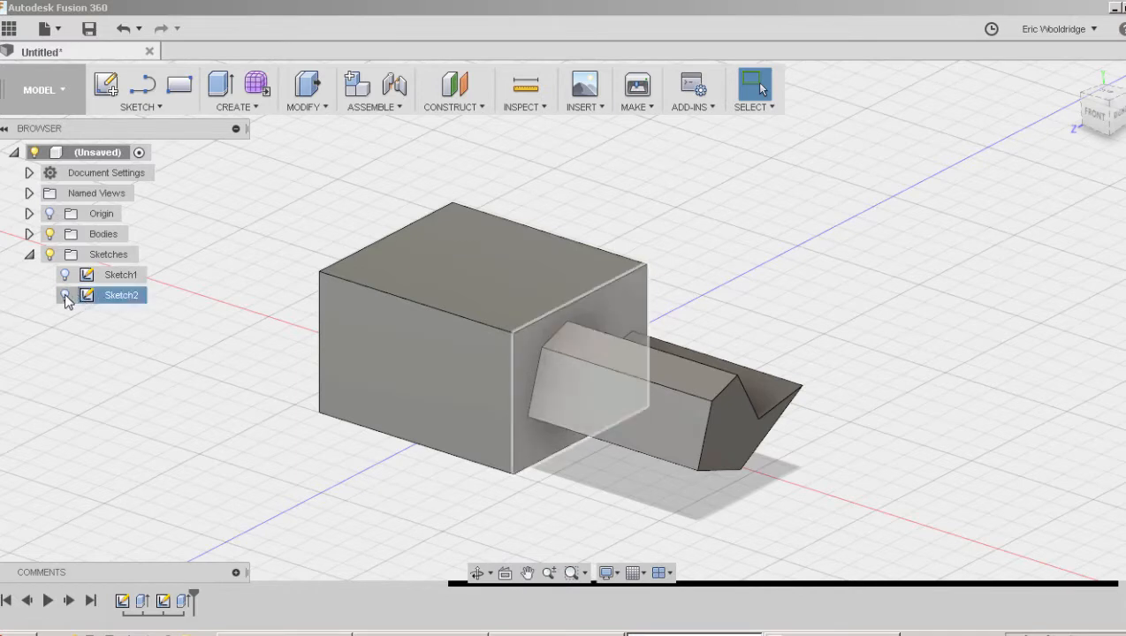
pyautogui.click(120, 276)
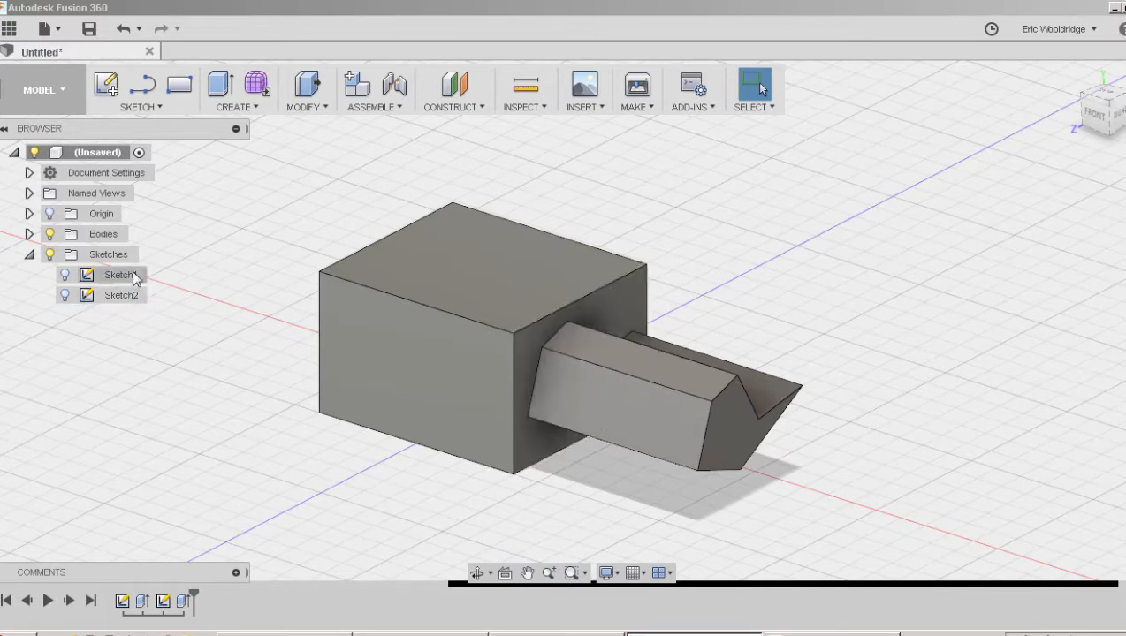
pyautogui.click(66, 275)
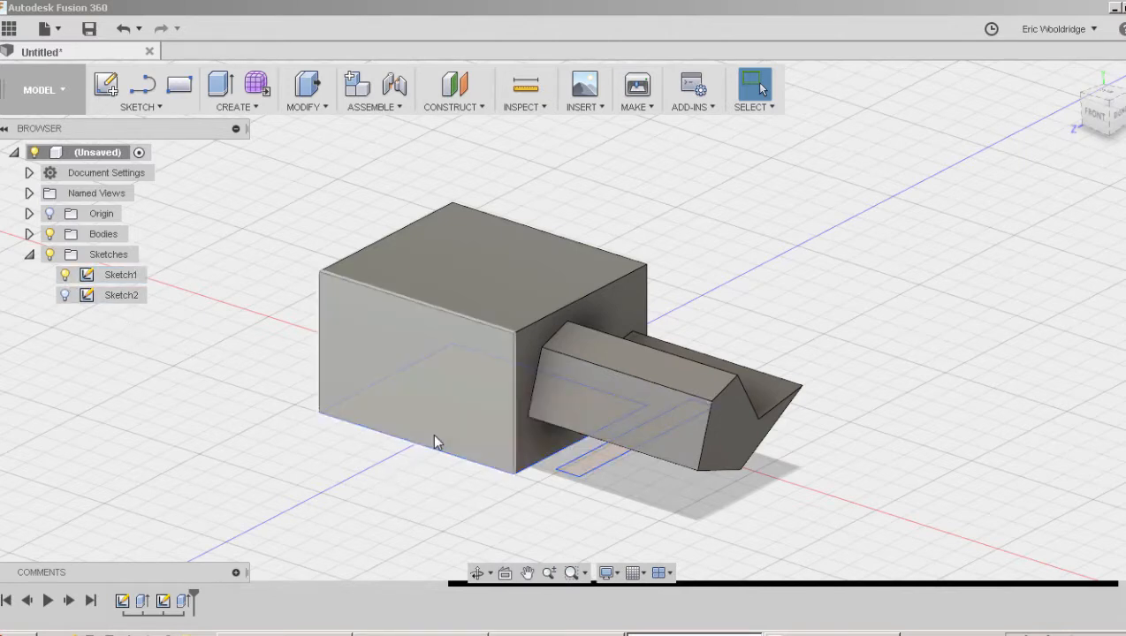
pyautogui.click(64, 296)
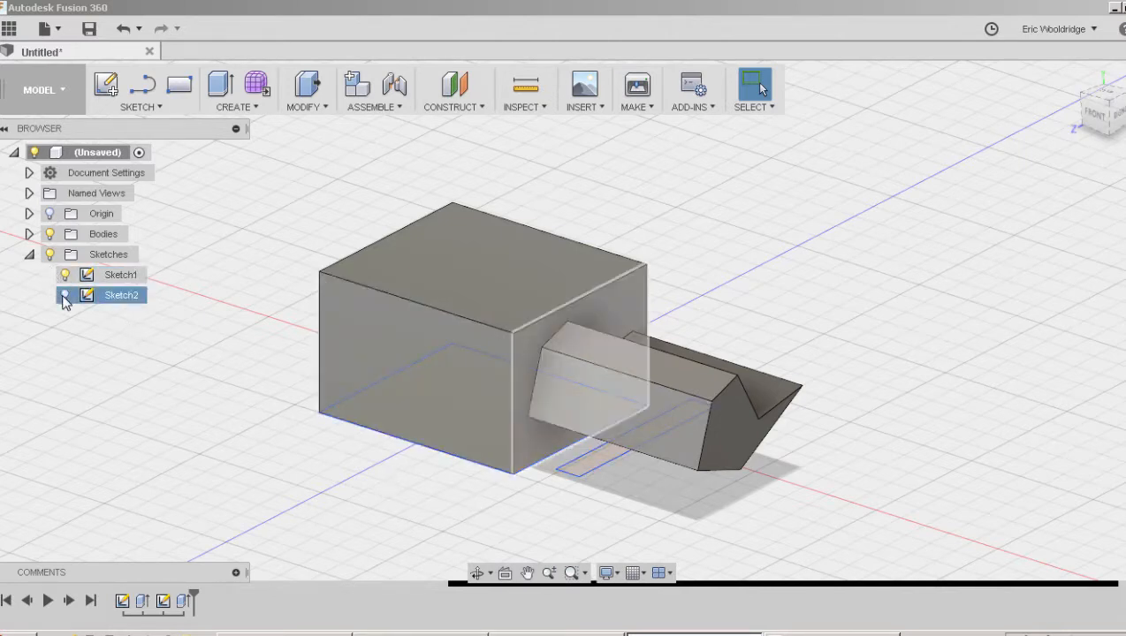
# Open Sketch1 for editing to inspect its two rectangles, and leave the sketch without changing it.
pyautogui.rightClick(138, 277)
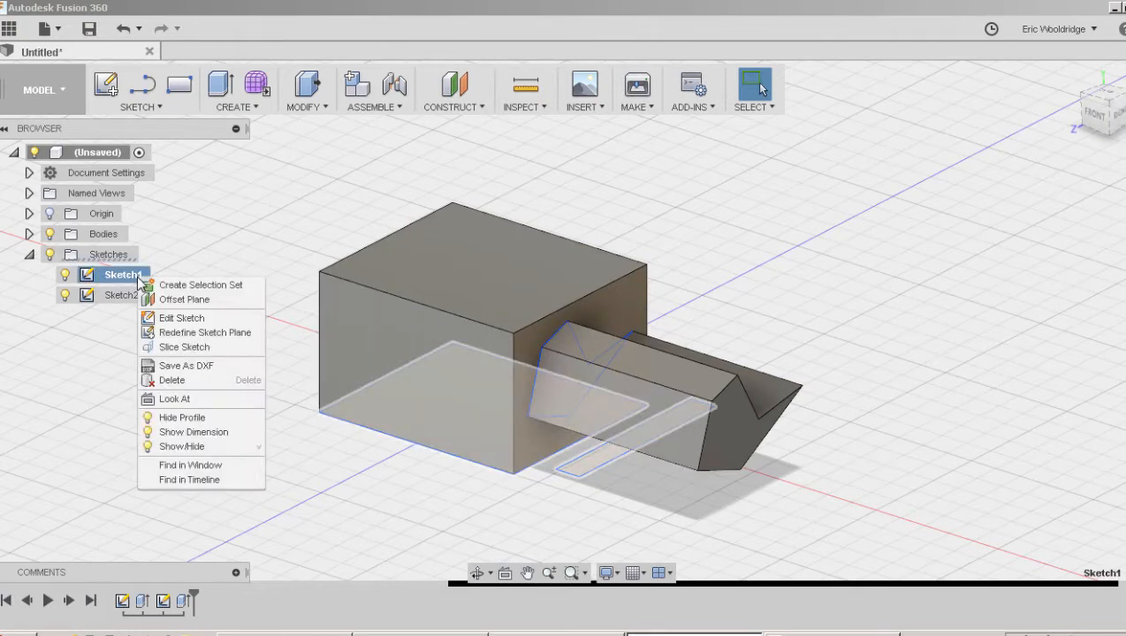
pyautogui.click(164, 320)
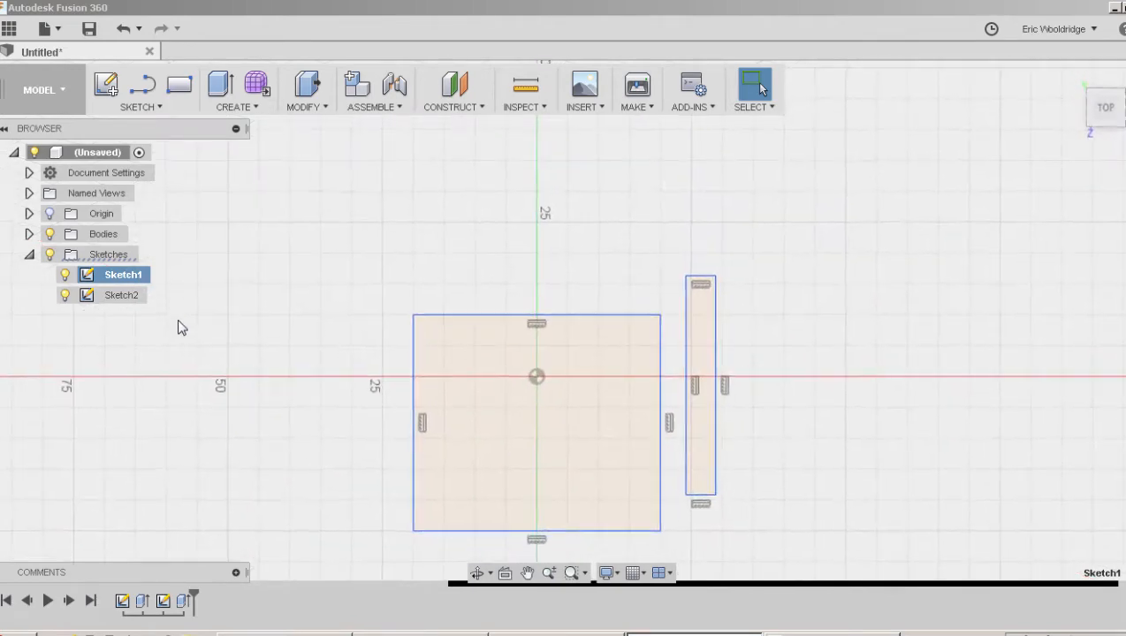
pyautogui.moveTo(468, 355); pyautogui.dragTo(454, 317, button='middle')
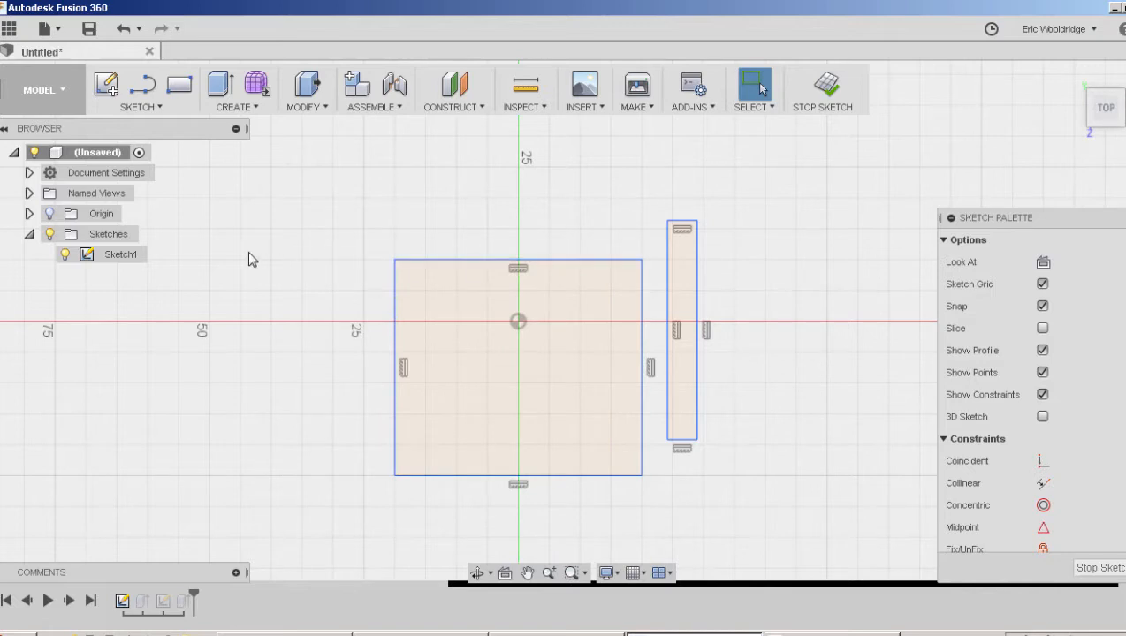
pyautogui.click(821, 92)
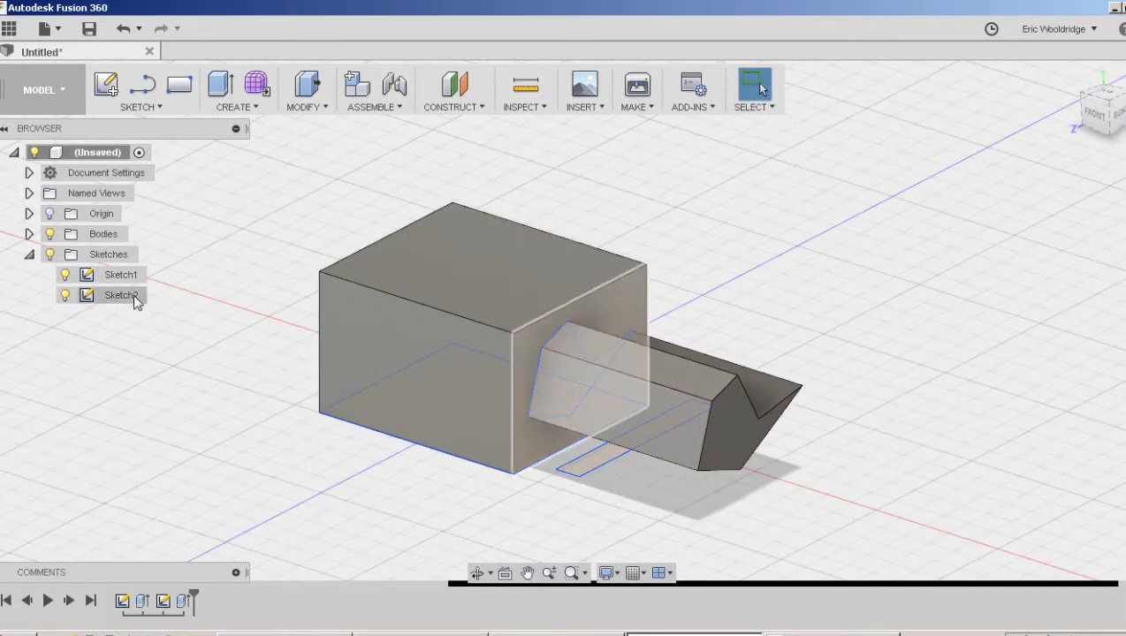
# Open Sketch2, the irregular polygon on the block's side face, for editing.
pyautogui.rightClick(133, 295)
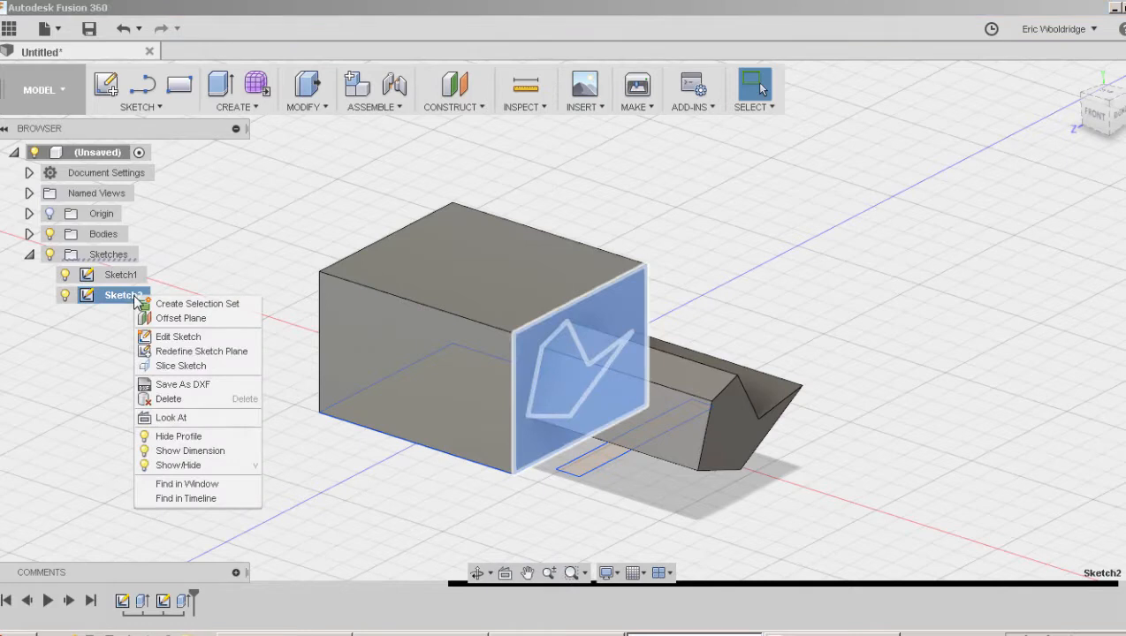
pyautogui.click(163, 341)
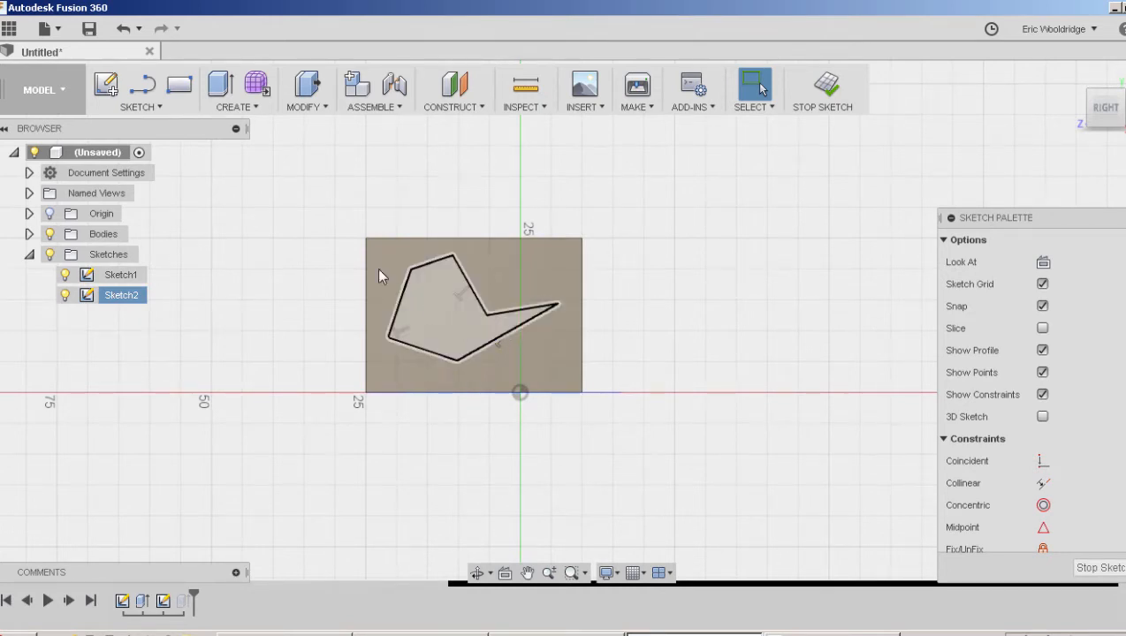
pyautogui.click(150, 99)
pyautogui.click(157, 107)
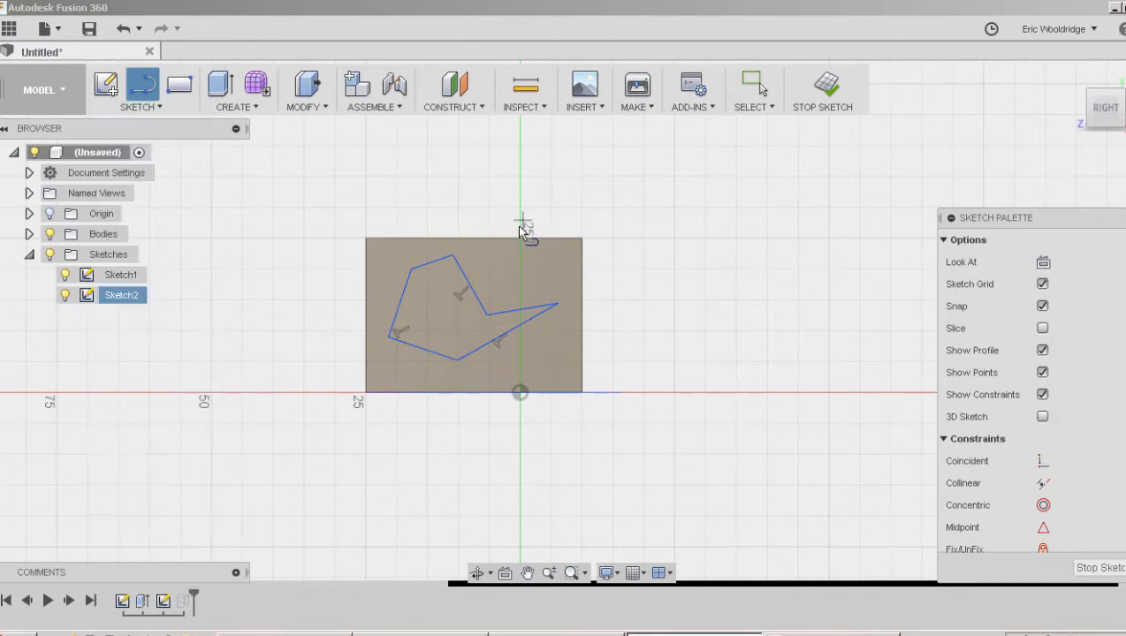
pyautogui.press('Escape')
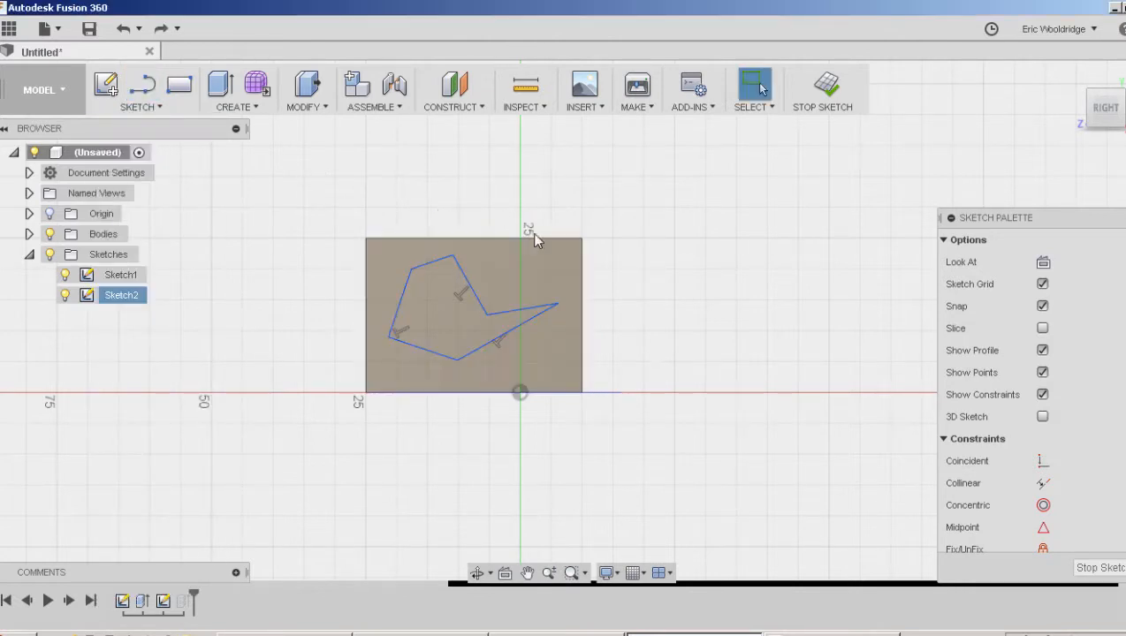
# Reshape the polygon in Sketch2 by moving its pointed tip, its inner notch corner and its upper corner.
pyautogui.click(541, 307)
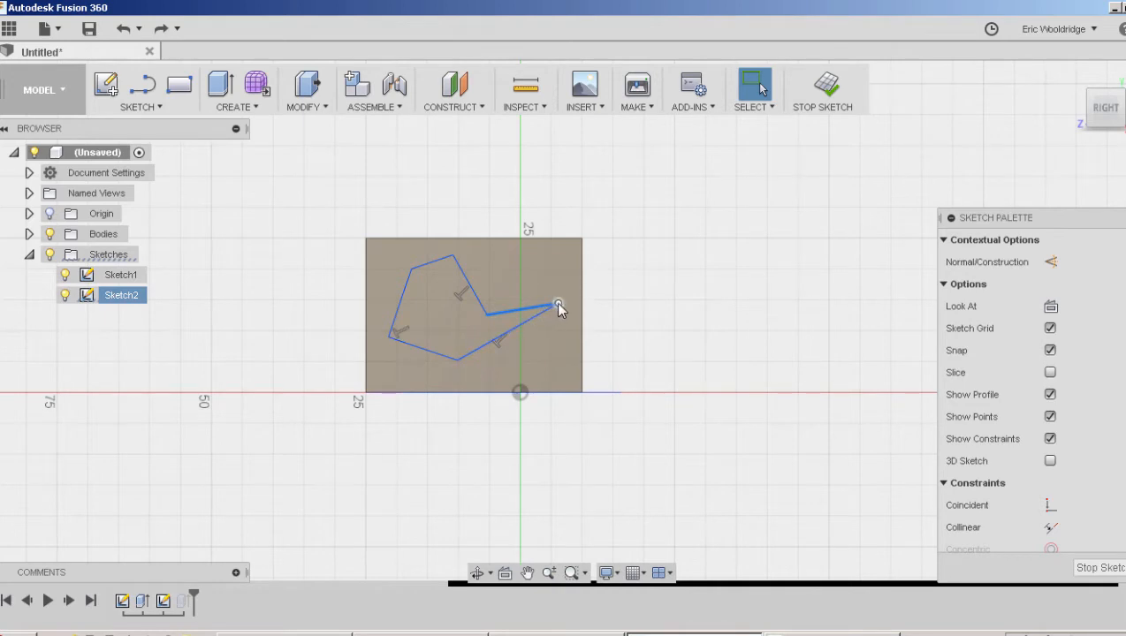
pyautogui.click(480, 304)
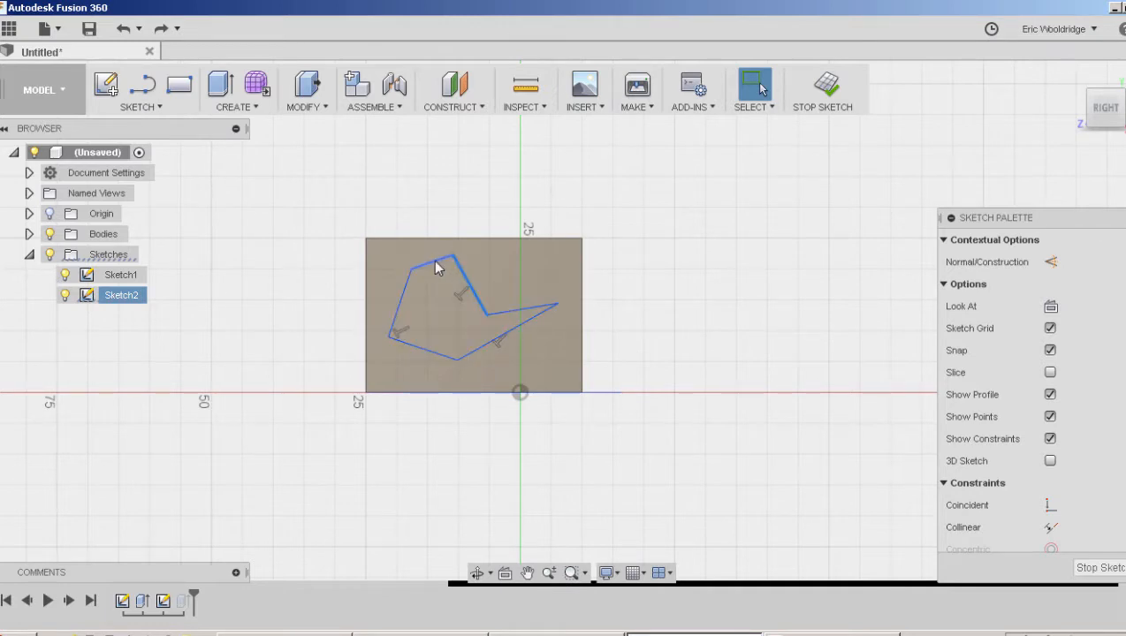
pyautogui.click(361, 221)
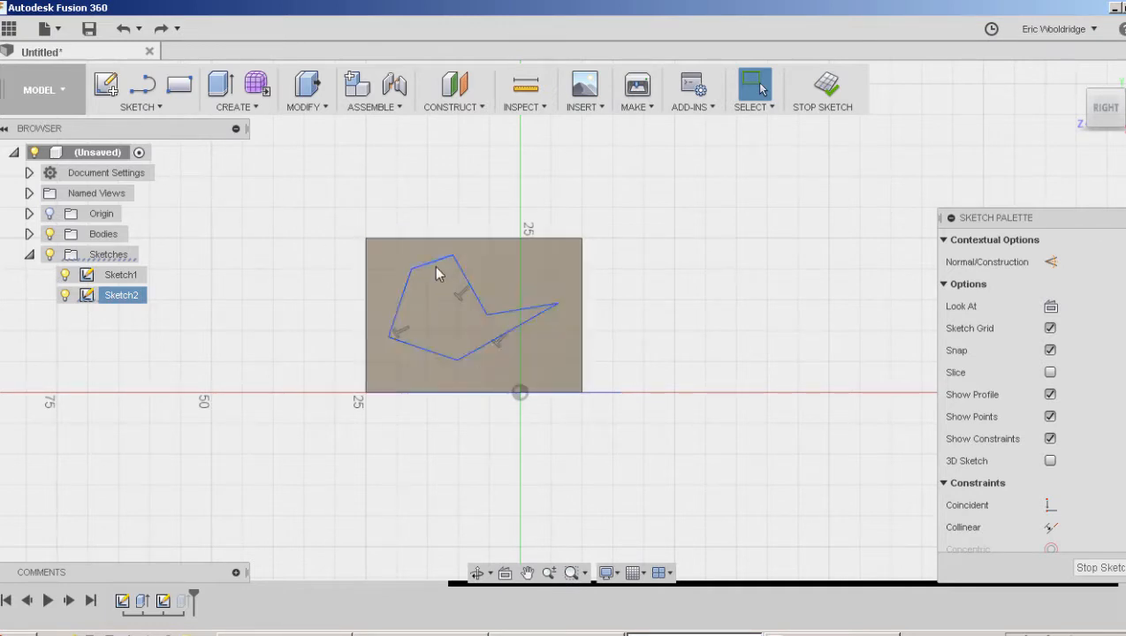
pyautogui.click(481, 294)
pyautogui.doubleClick(486, 302)
pyautogui.click(558, 304)
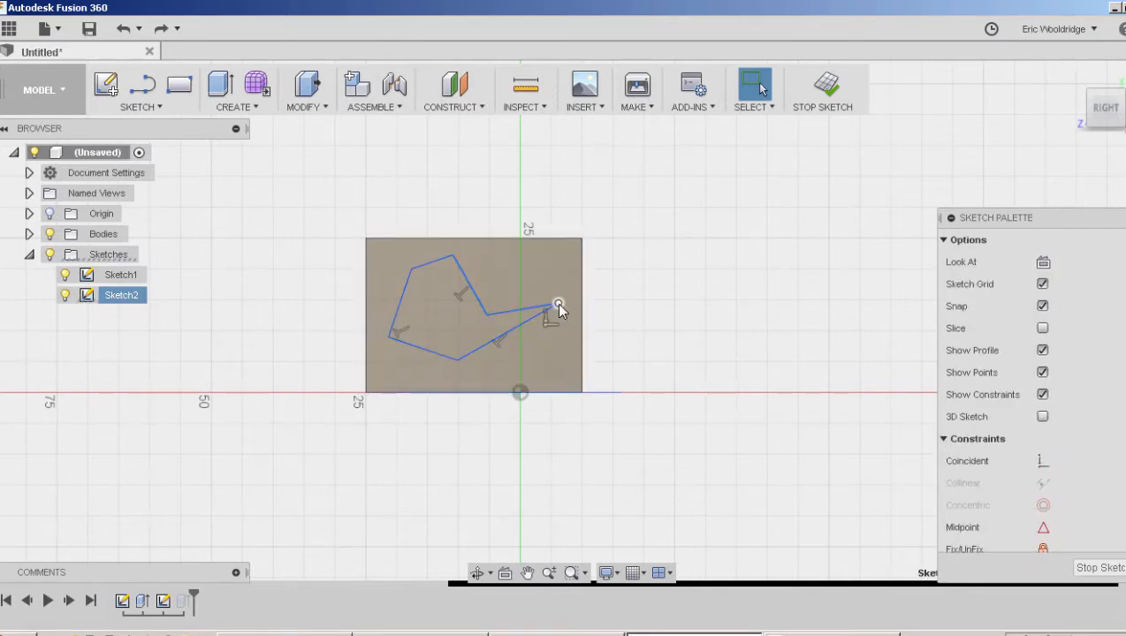
pyautogui.moveTo(558, 304)
pyautogui.mouseDown()
pyautogui.moveTo(552, 289)
pyautogui.moveTo(543, 336)
pyautogui.moveTo(555, 299)
pyautogui.moveTo(553, 326)
pyautogui.mouseUp()
pyautogui.moveTo(482, 313)
pyautogui.mouseDown()
pyautogui.moveTo(510, 294)
pyautogui.moveTo(477, 305)
pyautogui.mouseUp()
pyautogui.moveTo(462, 253)
pyautogui.mouseDown()
pyautogui.moveTo(447, 251)
pyautogui.moveTo(435, 292)
pyautogui.moveTo(438, 271)
pyautogui.moveTo(390, 261)
pyautogui.moveTo(395, 268)
pyautogui.mouseUp()
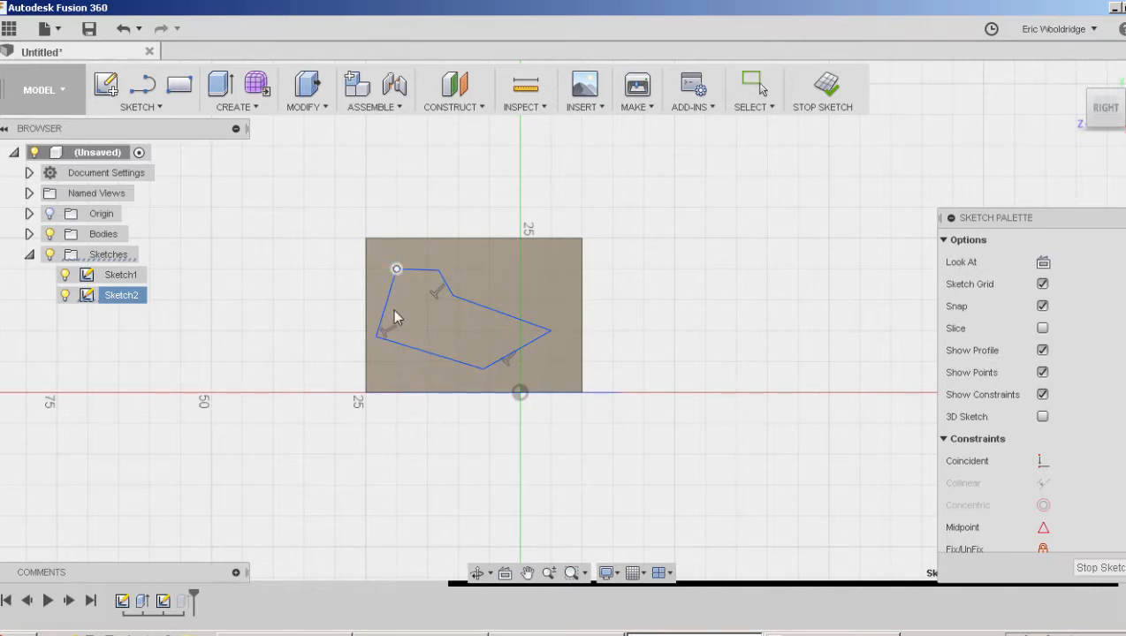
# Move the polygon's lower-left corner slightly inward, and finish Sketch2 to update the extruded arm.
pyautogui.moveTo(380, 334); pyautogui.dragTo(378, 336)
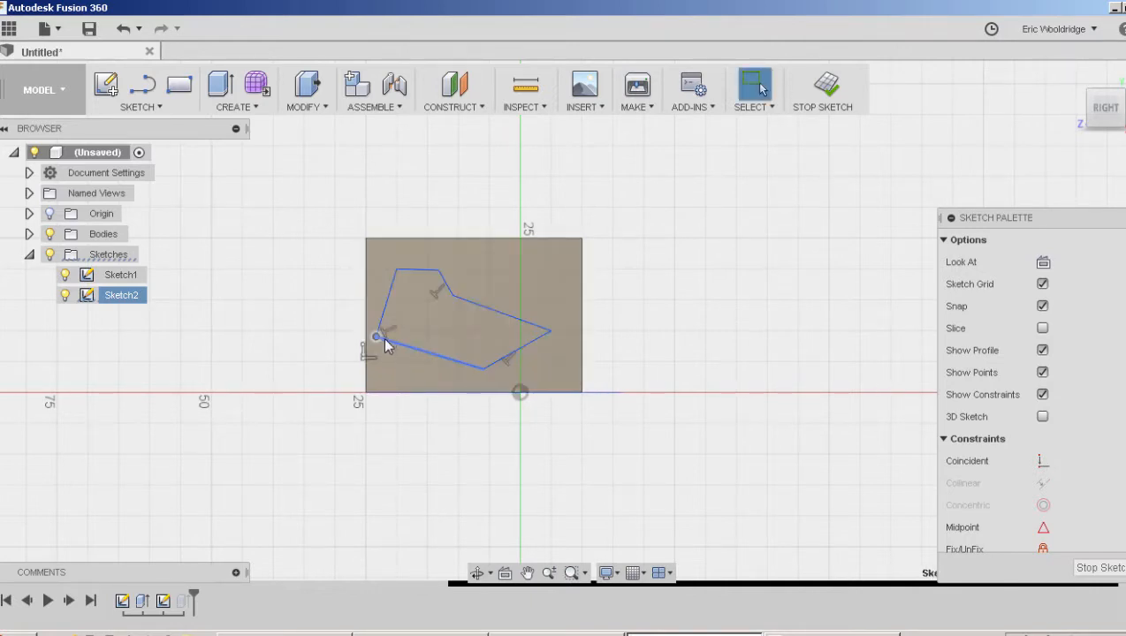
pyautogui.click(378, 336)
pyautogui.moveTo(382, 330); pyautogui.dragTo(397, 330)
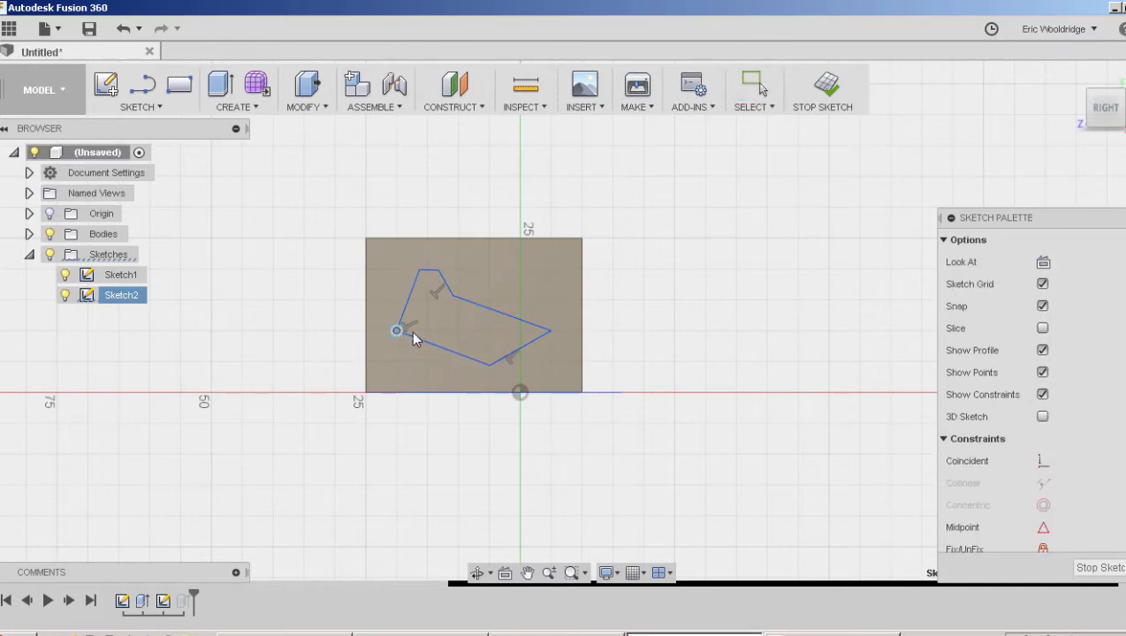
pyautogui.click(630, 314)
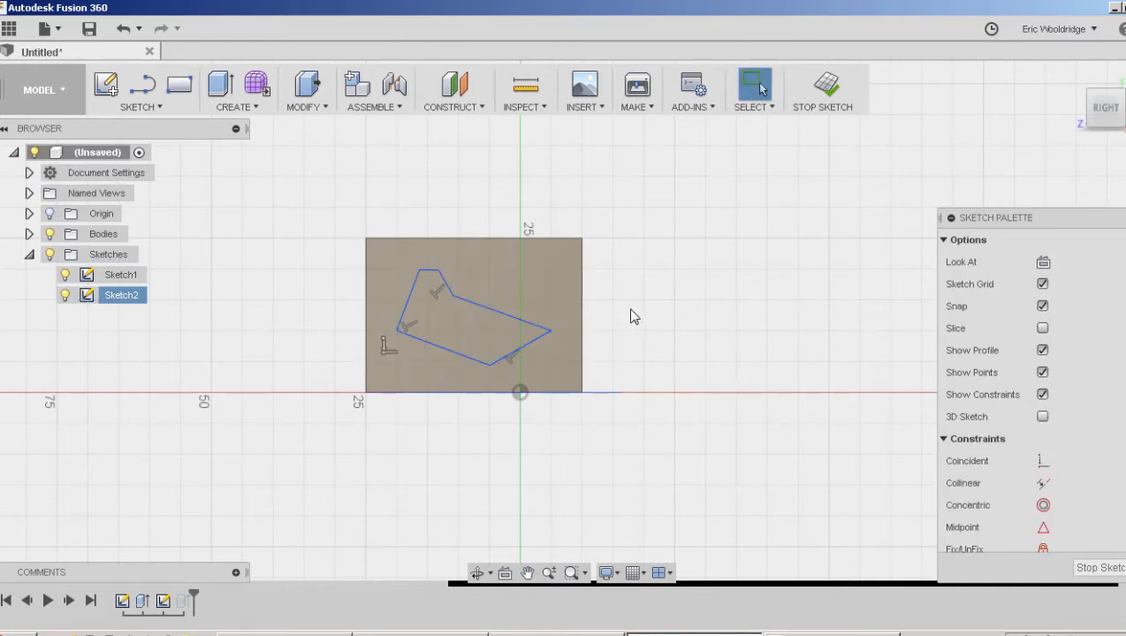
pyautogui.click(826, 86)
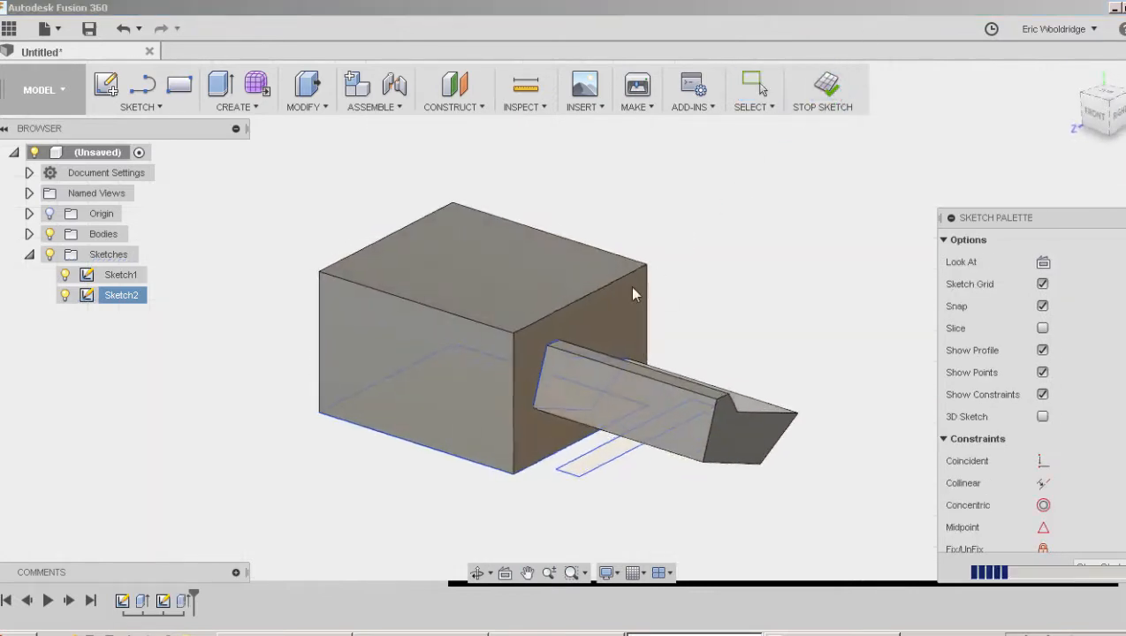
# Reopen Sketch2, lower the polygon's right tip to about Y 2.6 mm, Z -5.1 mm, and finish the sketch.
pyautogui.keyDown('shift'); pyautogui.moveTo(799, 369); pyautogui.dragTo(733, 338, button='middle'); pyautogui.keyUp('shift')
pyautogui.rightClick(116, 298)
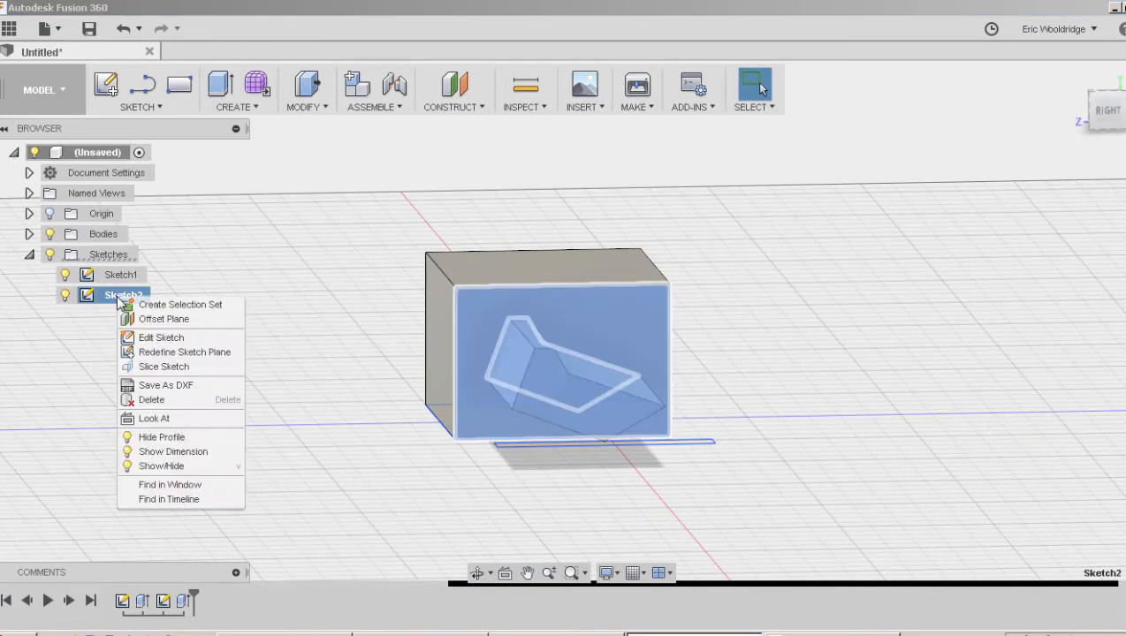
pyautogui.click(147, 337)
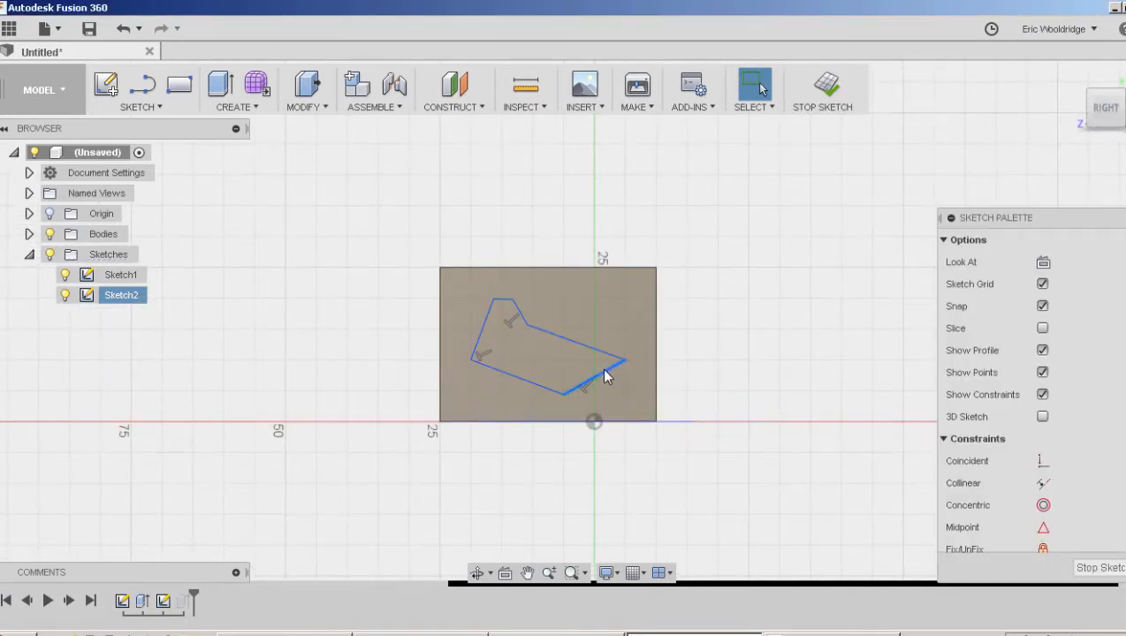
pyautogui.moveTo(623, 359)
pyautogui.mouseDown()
pyautogui.moveTo(610, 401)
pyautogui.moveTo(625, 411)
pyautogui.mouseUp()
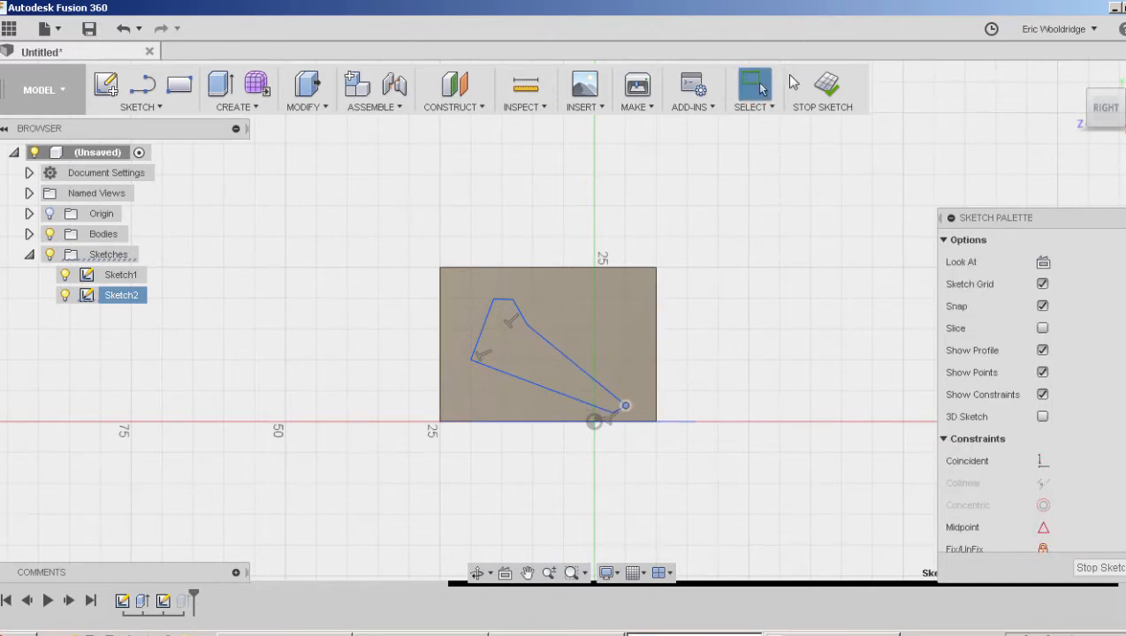
pyautogui.click(827, 83)
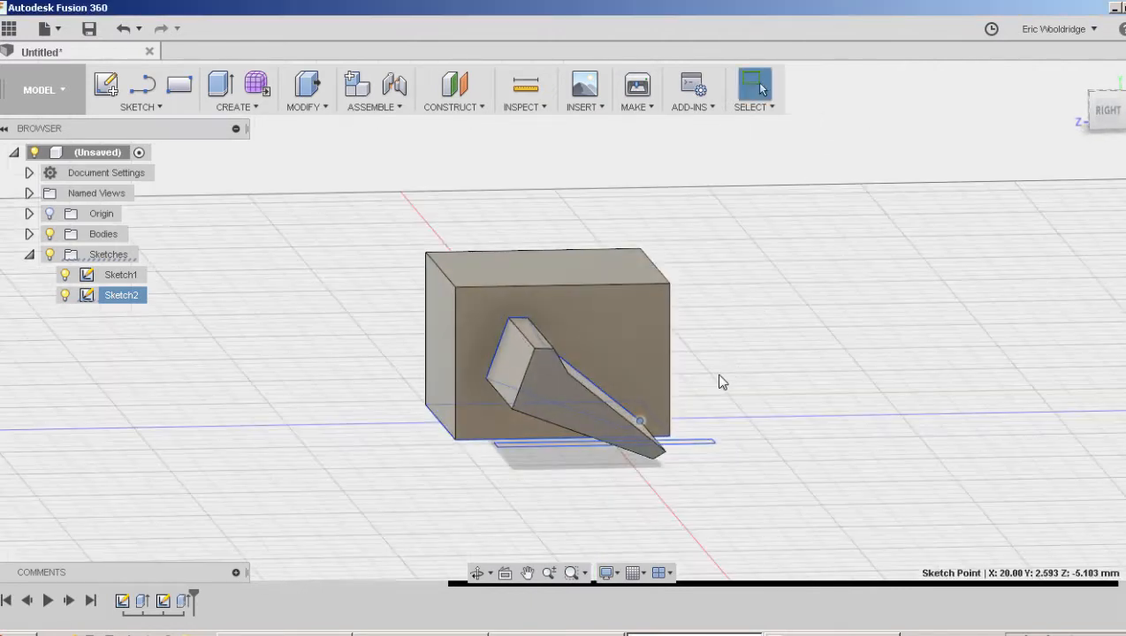
# Edit Sketch1, move the large rectangle's upper-right corner to about X 15 mm, Z -22 mm, and finish the sketch.
pyautogui.keyDown('shift'); pyautogui.moveTo(718, 382); pyautogui.dragTo(671, 365, button='middle'); pyautogui.keyUp('shift')
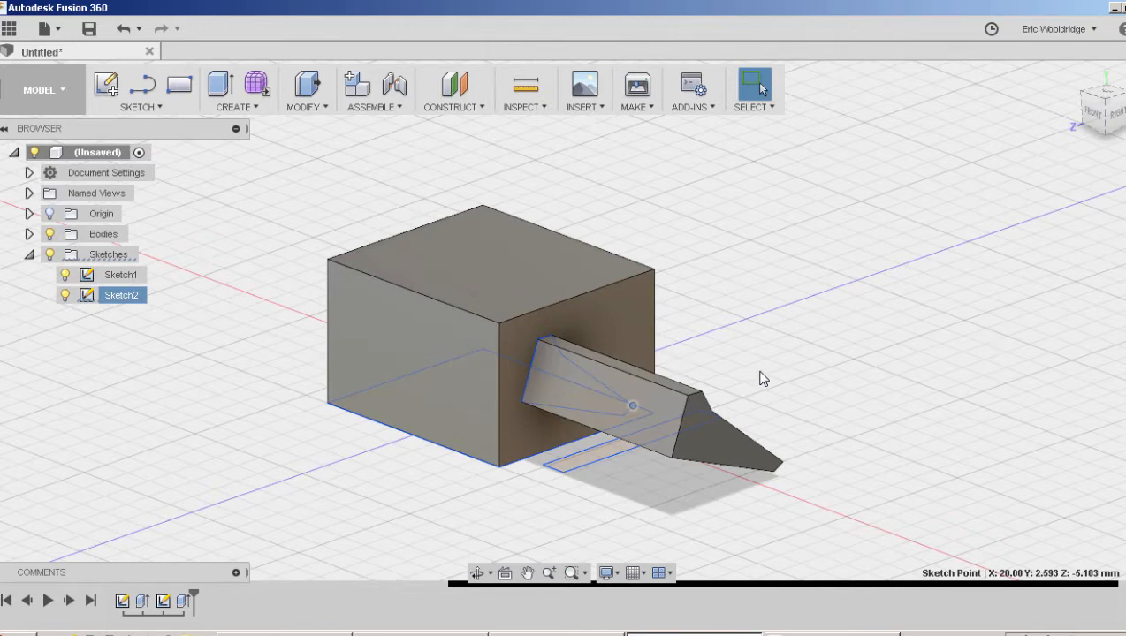
pyautogui.click(124, 277)
pyautogui.rightClick(123, 281)
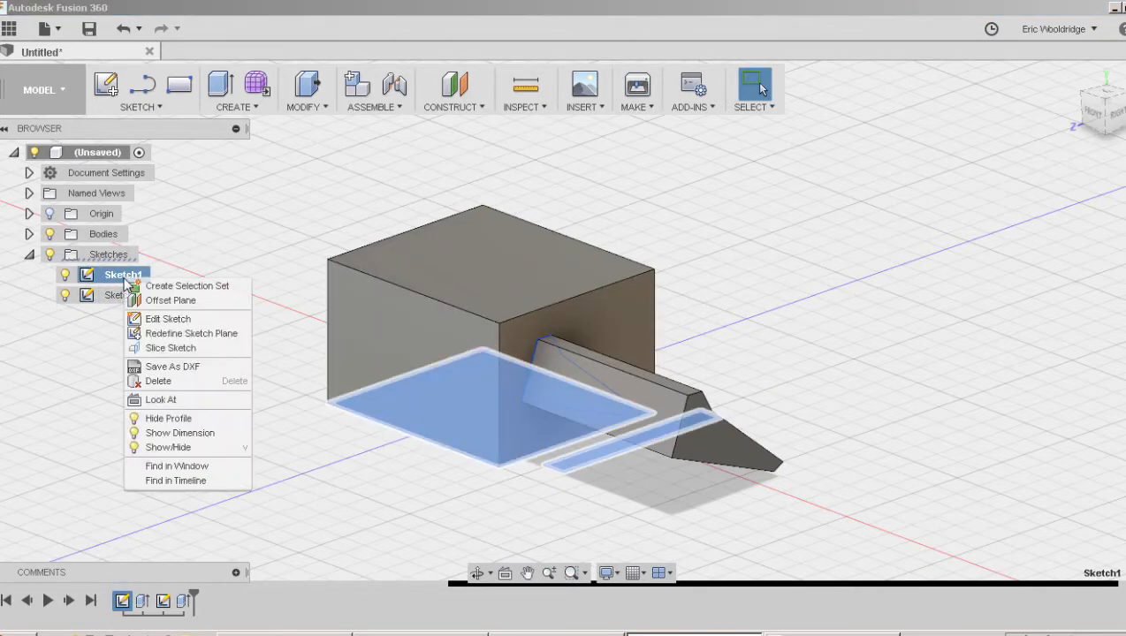
pyautogui.click(151, 317)
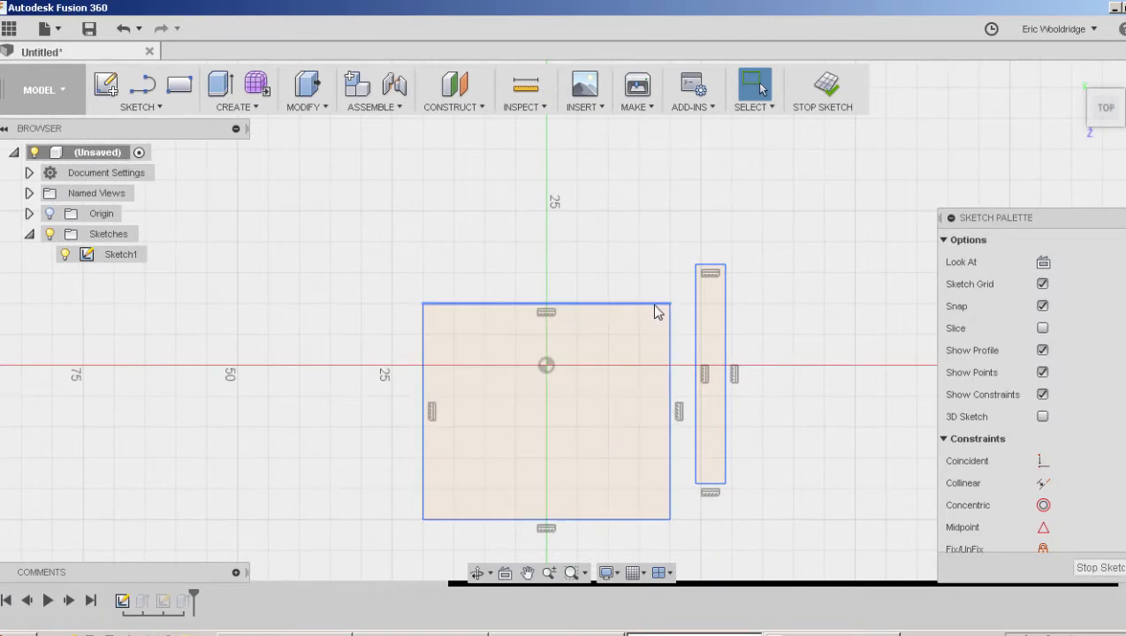
pyautogui.click(665, 304)
pyautogui.moveTo(664, 304)
pyautogui.mouseDown()
pyautogui.moveTo(623, 244)
pyautogui.moveTo(640, 231)
pyautogui.mouseUp()
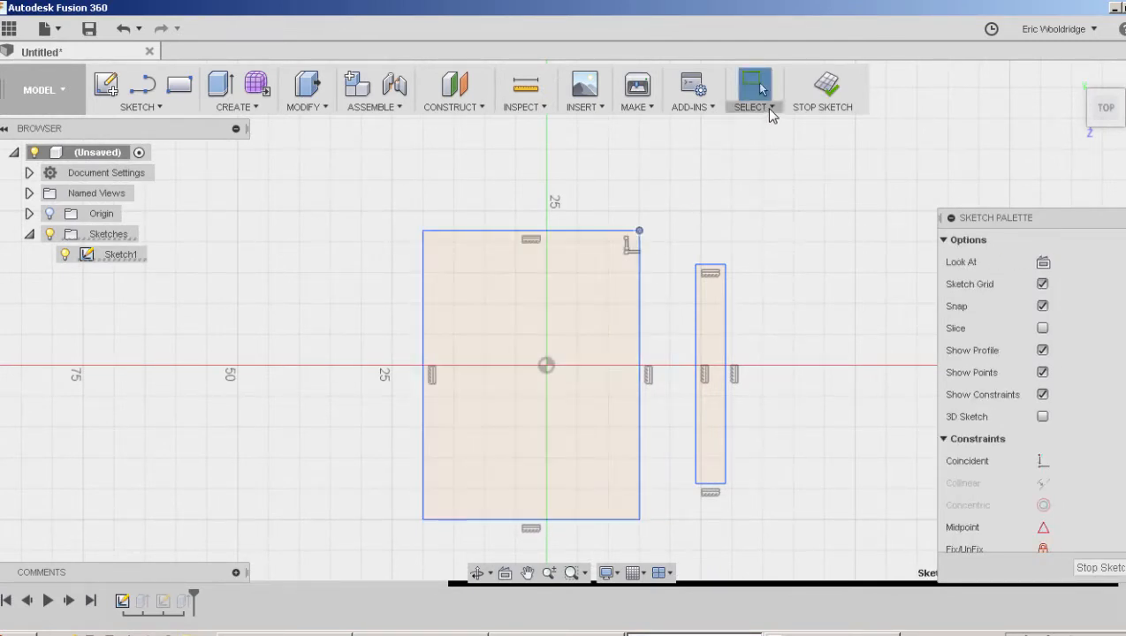
pyautogui.click(823, 89)
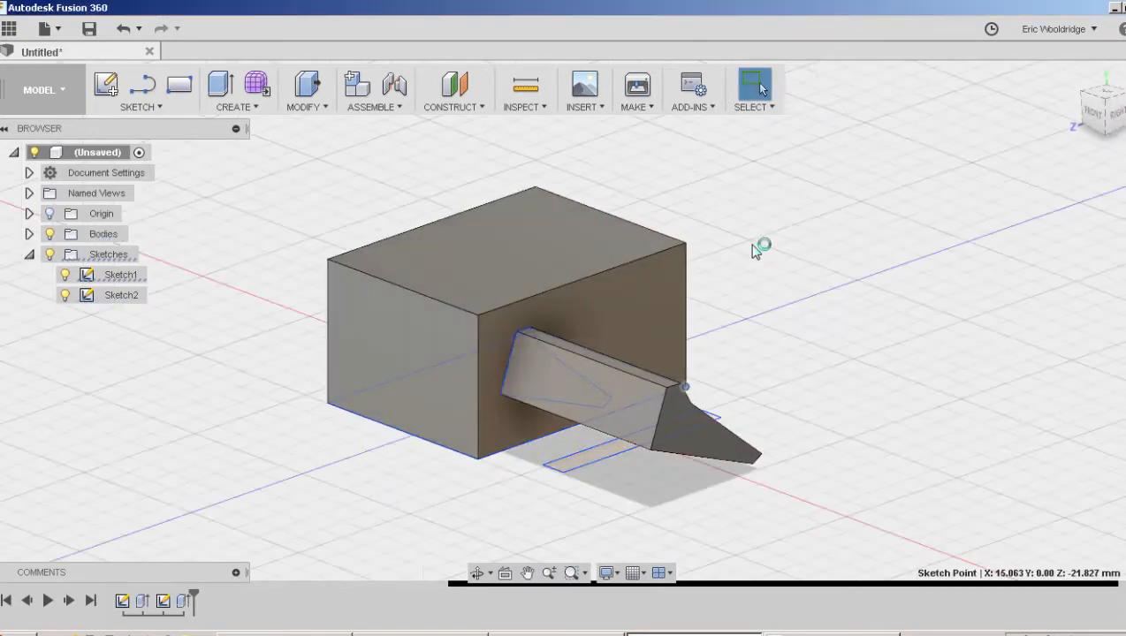
pyautogui.moveTo(756, 324)
pyautogui.keyDown('shift'); pyautogui.mouseDown(button='middle')
pyautogui.moveTo(711, 334)
pyautogui.moveTo(699, 322)
pyautogui.moveTo(759, 315)
pyautogui.moveTo(755, 335)
pyautogui.mouseUp(button='middle'); pyautogui.keyUp('shift')
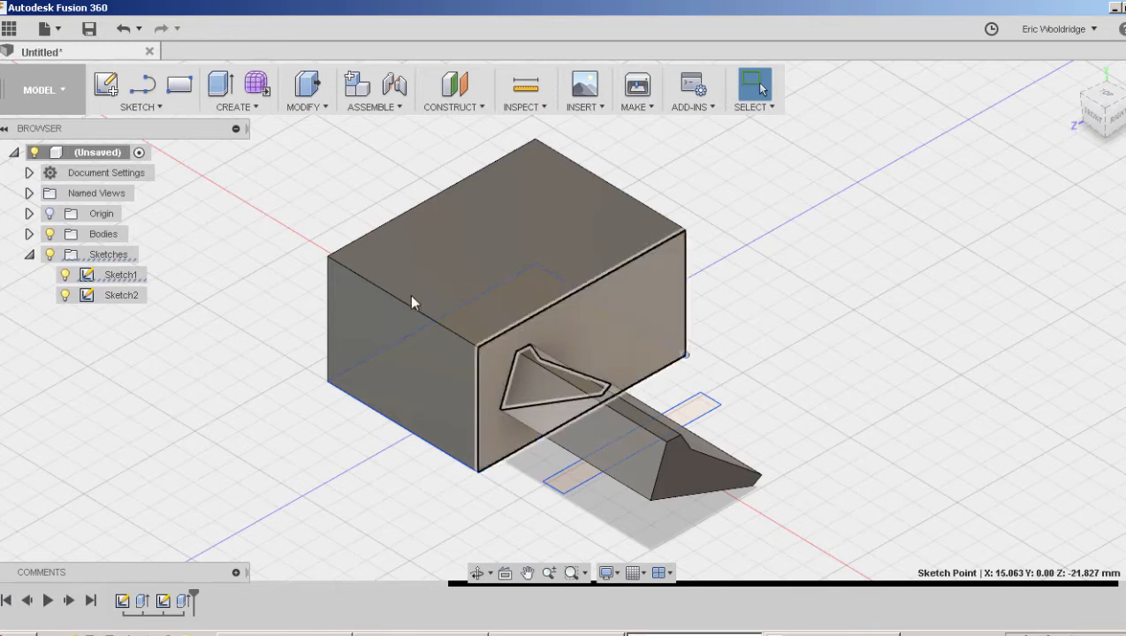
pyautogui.rightClick(124, 277)
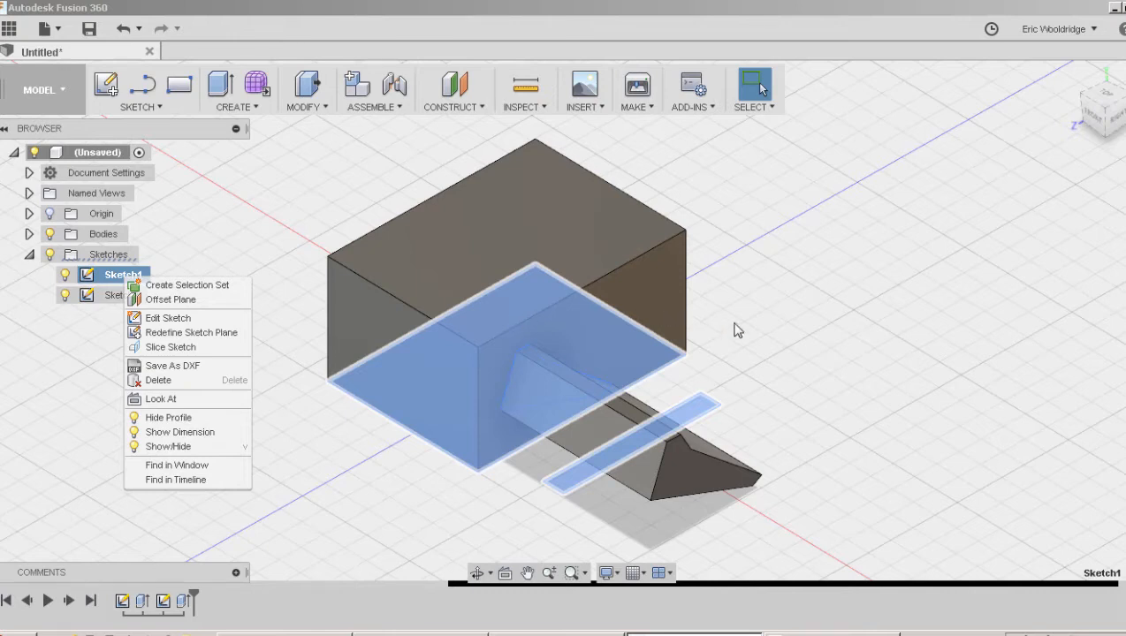
pyautogui.click(774, 321)
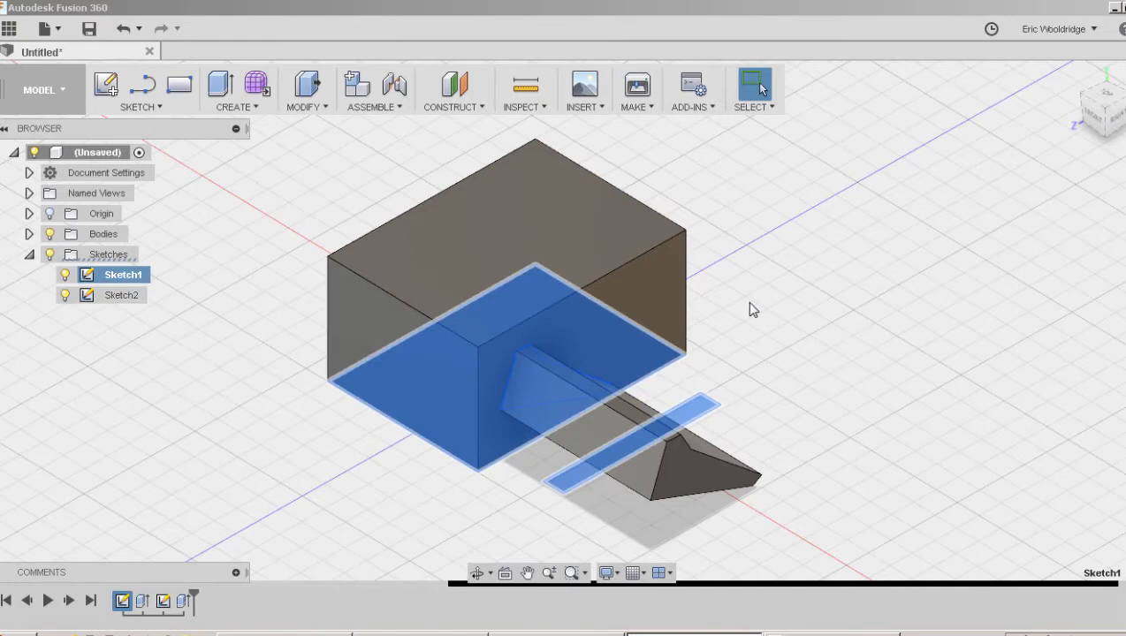
pyautogui.moveTo(749, 303)
pyautogui.keyDown('shift'); pyautogui.mouseDown(button='middle')
pyautogui.moveTo(704, 286)
pyautogui.moveTo(744, 303)
pyautogui.mouseUp(button='middle'); pyautogui.keyUp('shift')
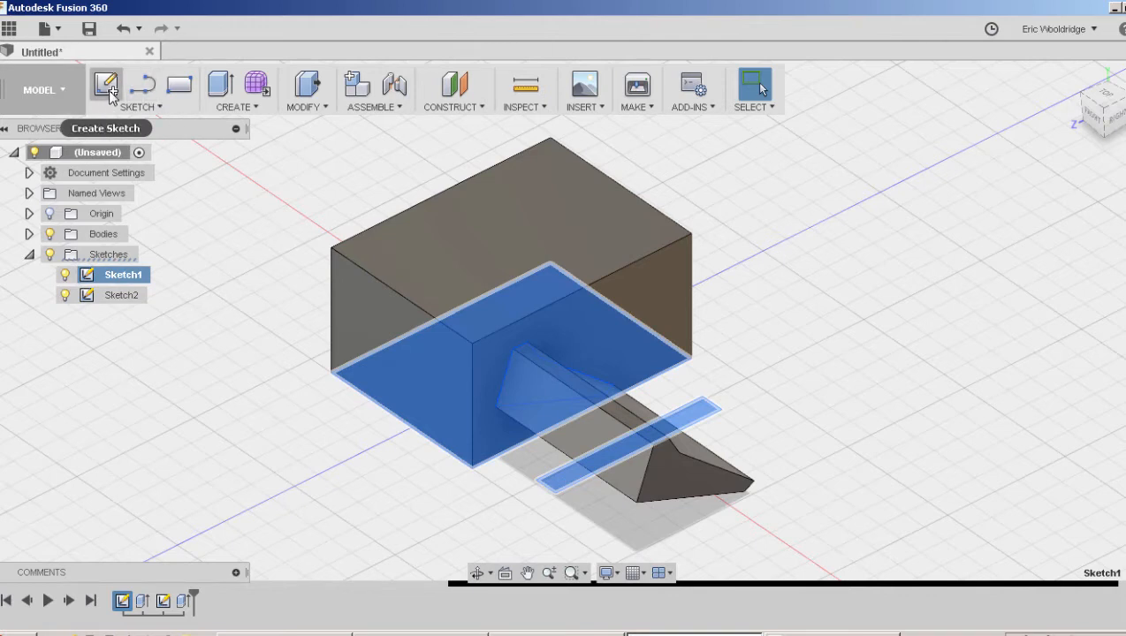
# Reopen Sketch2, draw a 12 mm diameter two-point circle beside the polygon on the block's face, and finish the sketch.
pyautogui.keyDown('shift'); pyautogui.moveTo(300, 363); pyautogui.dragTo(219, 366, button='middle'); pyautogui.keyUp('shift')
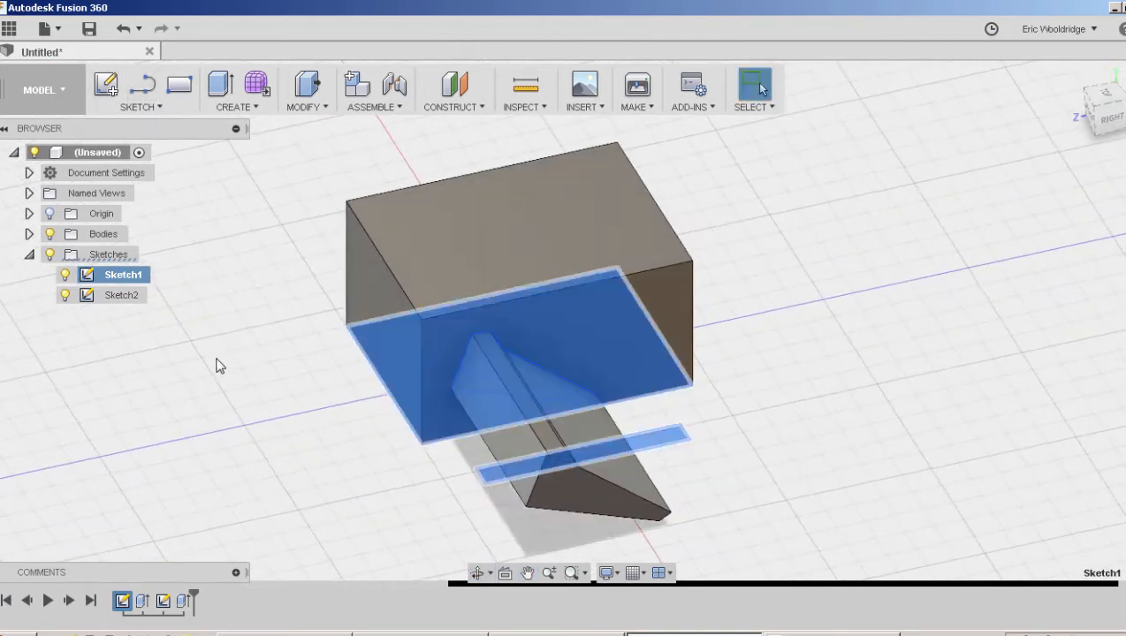
pyautogui.click(124, 296)
pyautogui.rightClick(127, 298)
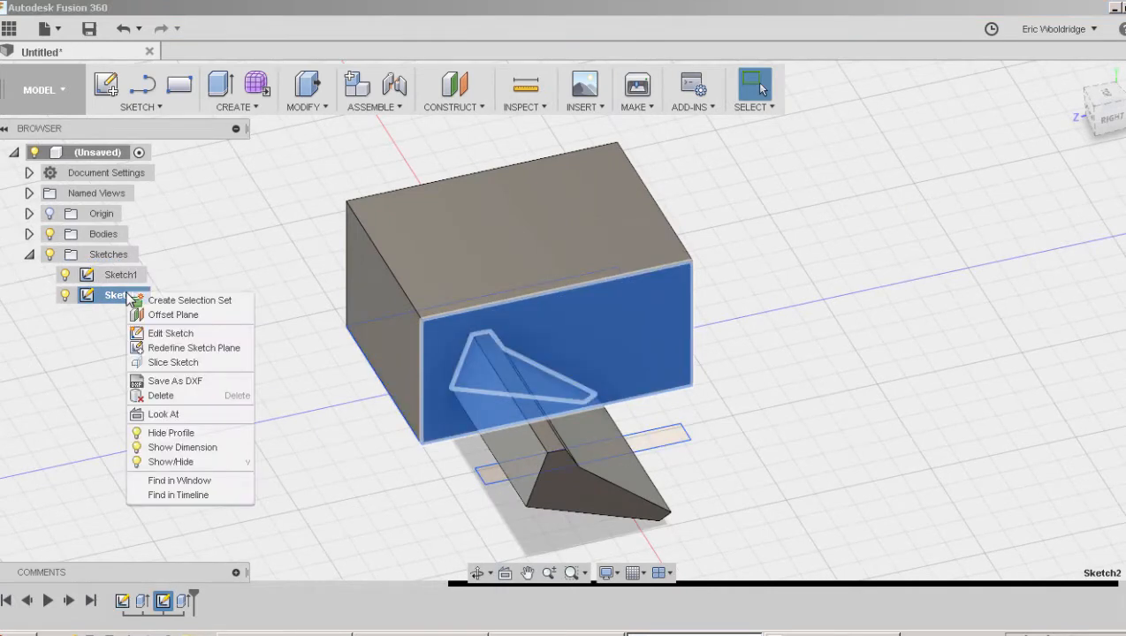
pyautogui.click(159, 328)
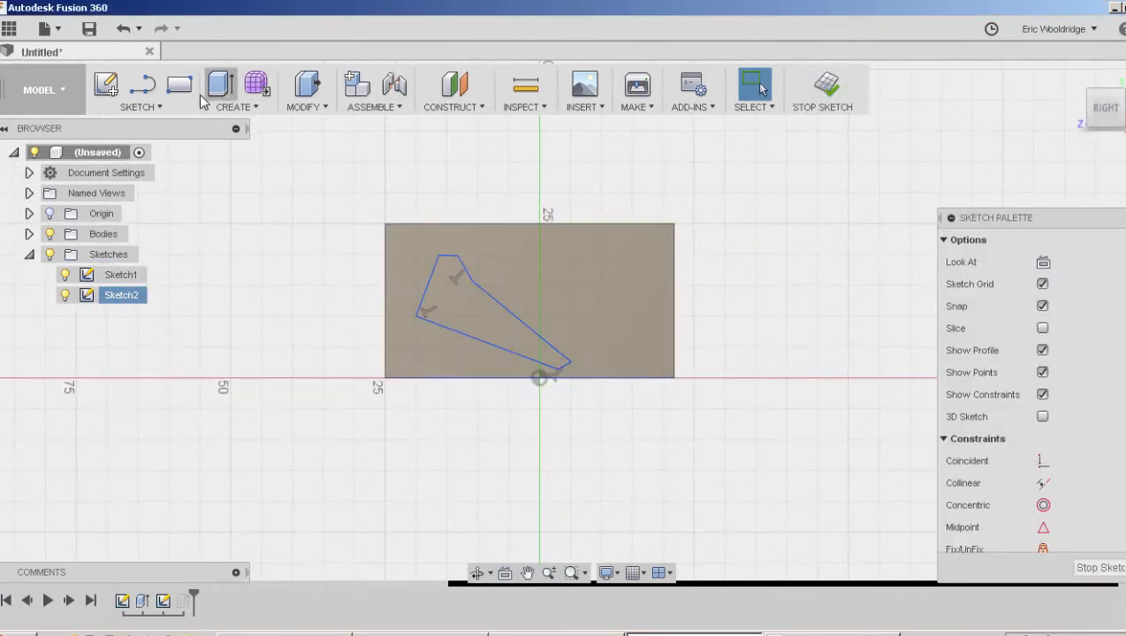
pyautogui.click(142, 106)
pyautogui.moveTo(133, 192)
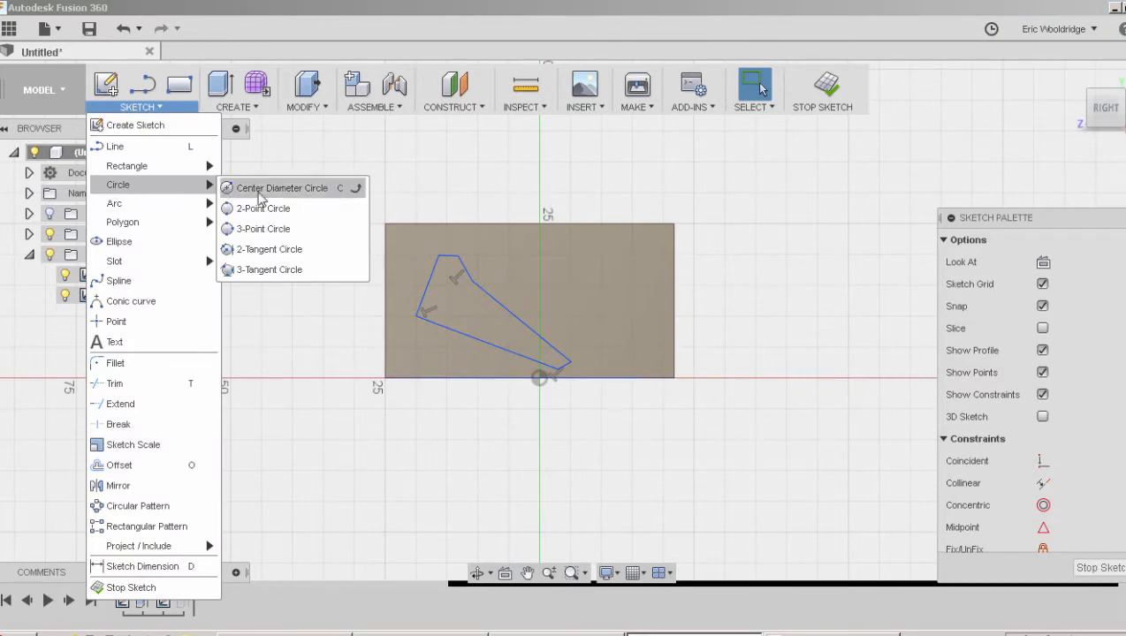
pyautogui.click(276, 185)
pyautogui.click(576, 265)
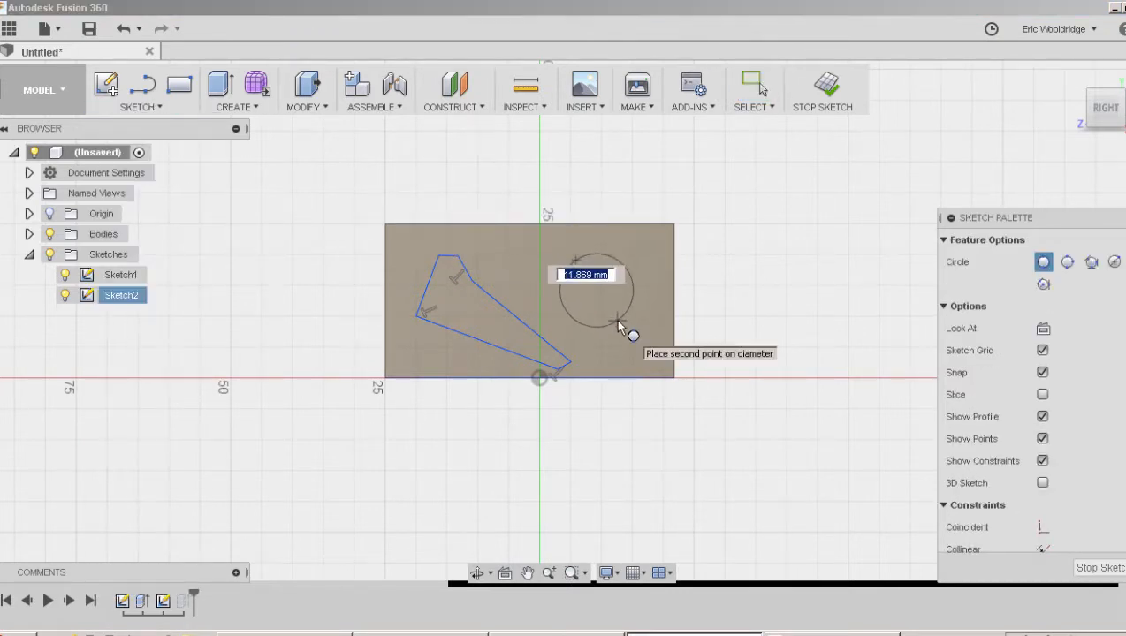
pyautogui.write('12')
pyautogui.press('Tab')
pyautogui.click(605, 321)
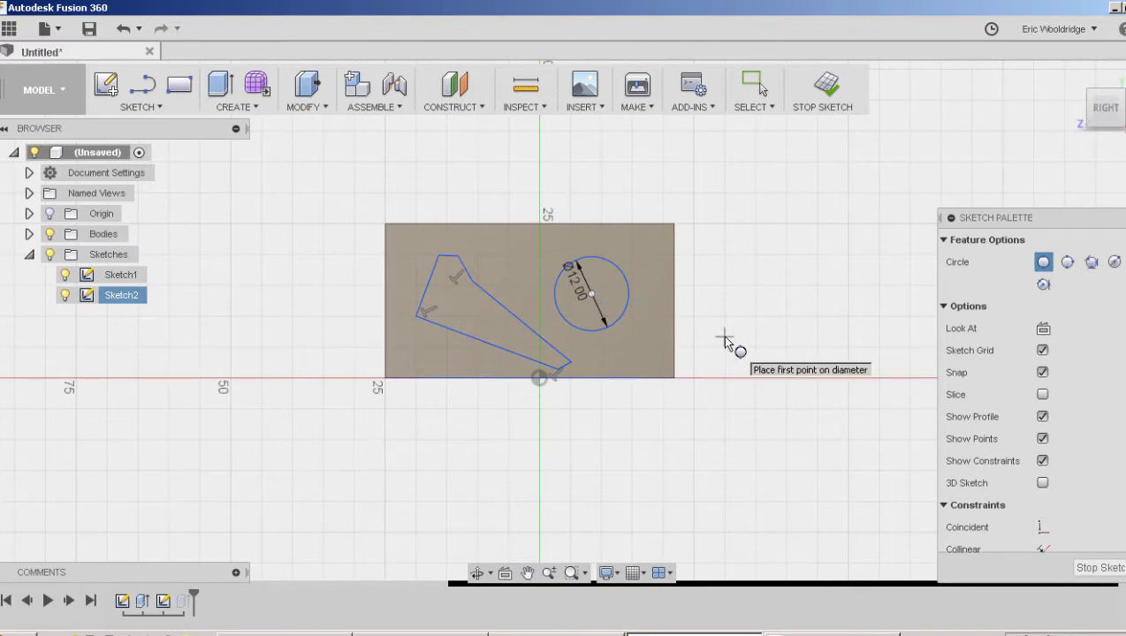
pyautogui.click(821, 93)
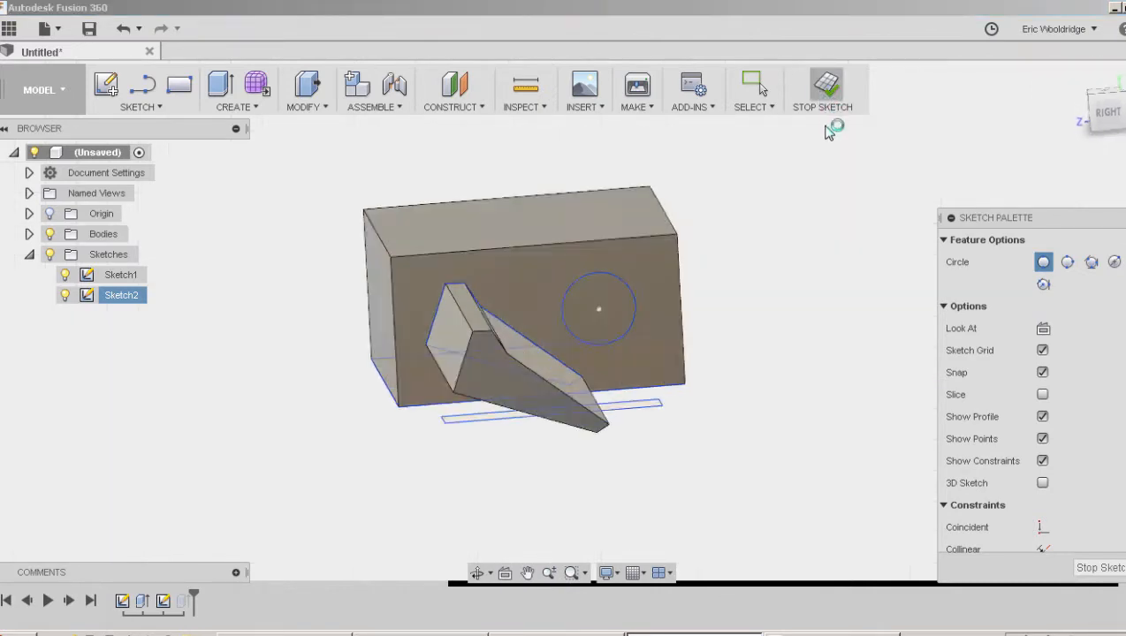
# Extrude the circle profile 25 mm outward from the block's face.
pyautogui.click(220, 84)
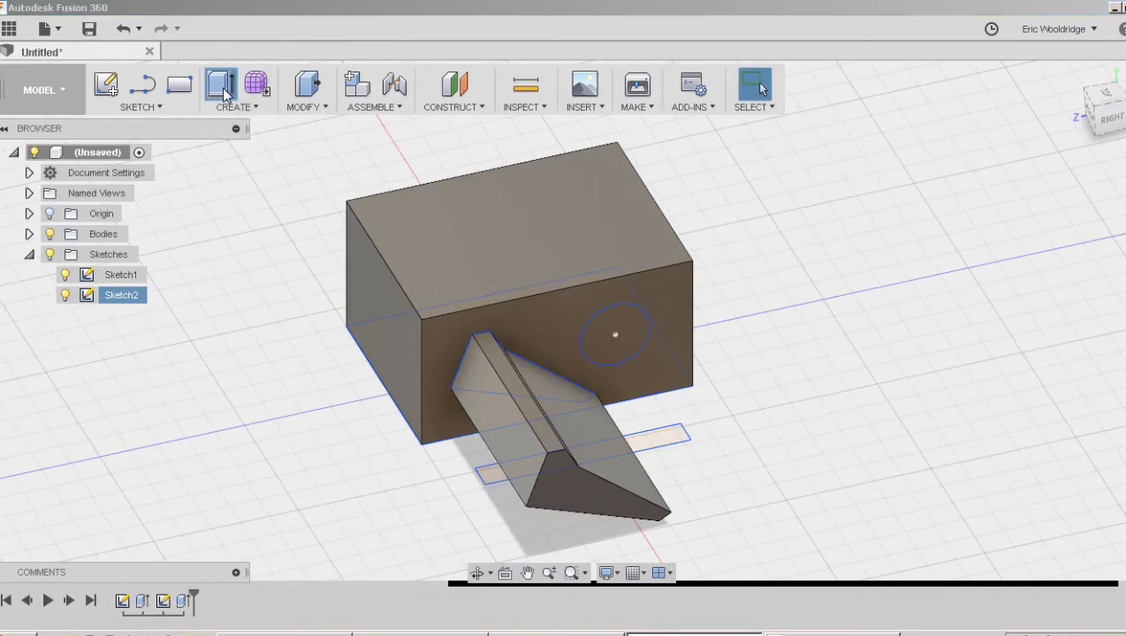
pyautogui.click(618, 344)
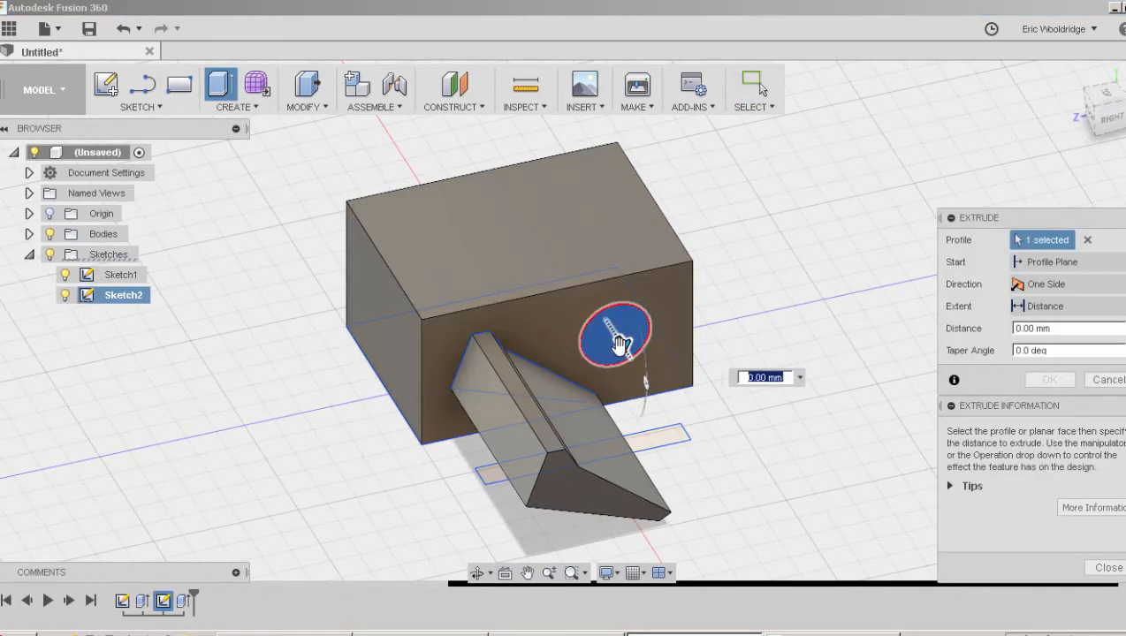
pyautogui.click(765, 379)
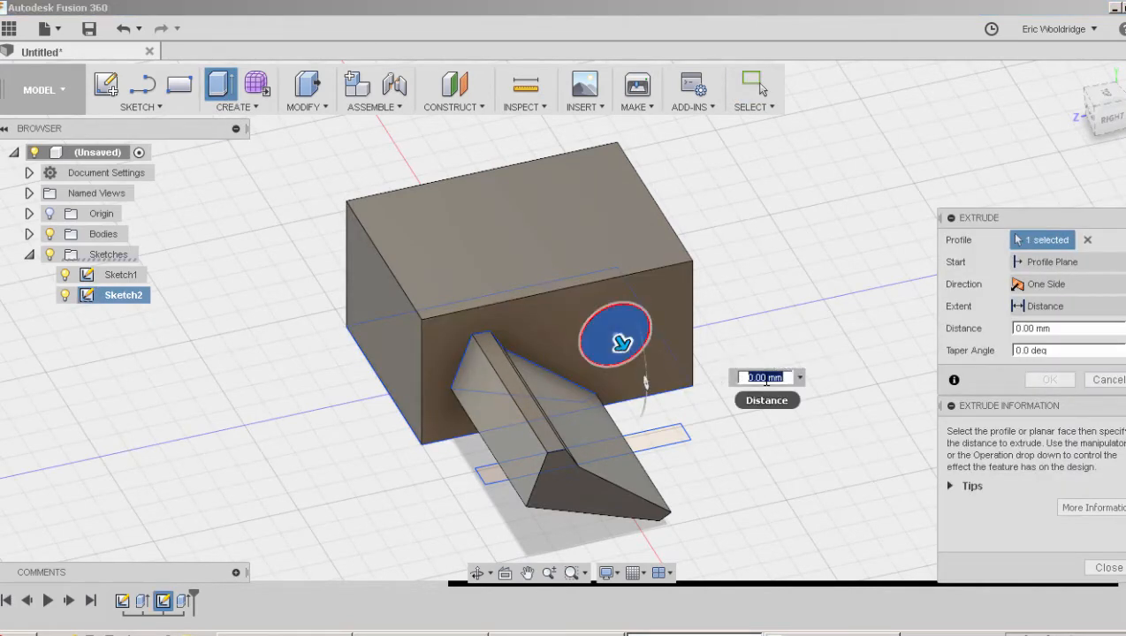
pyautogui.press('BackSpace')
pyautogui.write('25')
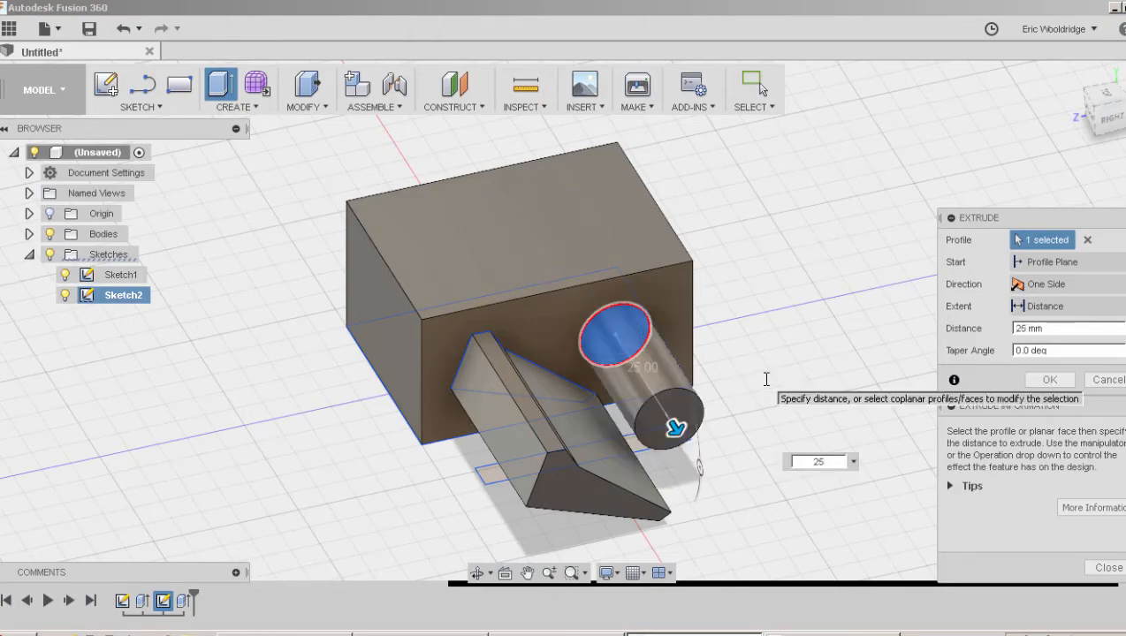
pyautogui.press('Return')
pyautogui.keyDown('shift'); pyautogui.moveTo(765, 386); pyautogui.dragTo(723, 371, button='middle'); pyautogui.keyUp('shift')
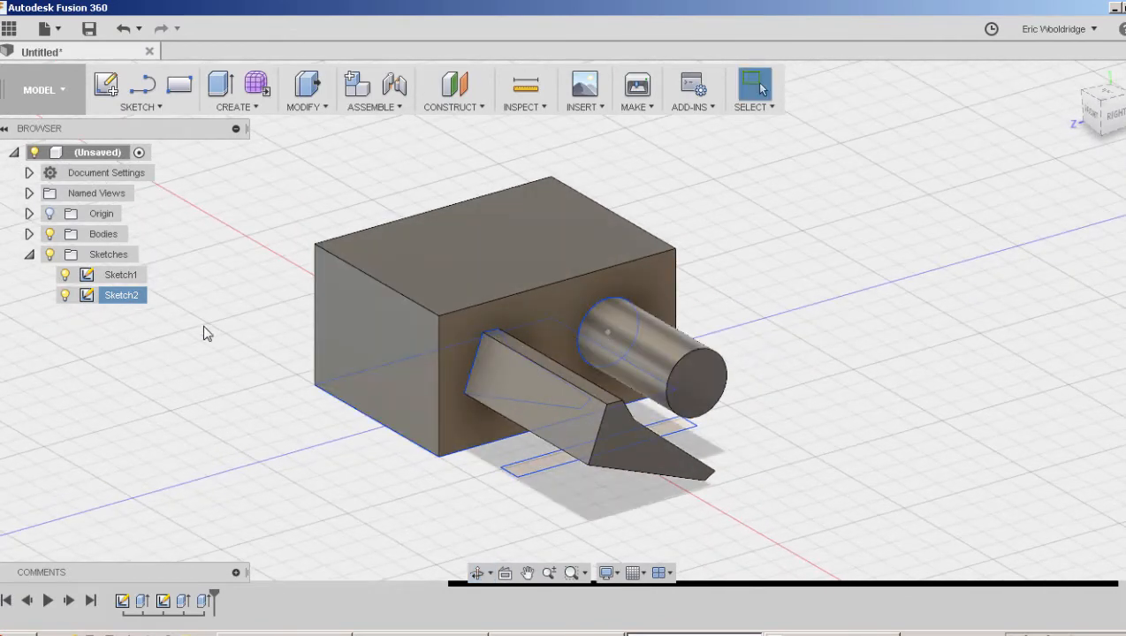
# Reopen Sketch2, set the circle's diameter to 15 mm, and finish the sketch to update the cylinder.
pyautogui.rightClick(127, 295)
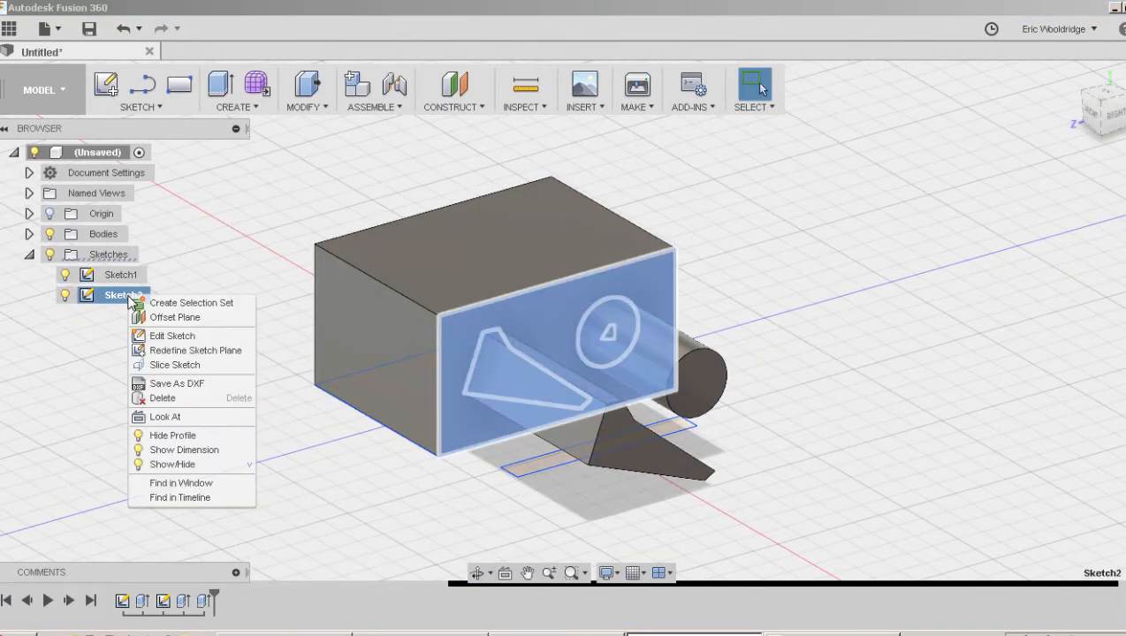
pyautogui.click(159, 336)
pyautogui.doubleClick(565, 320)
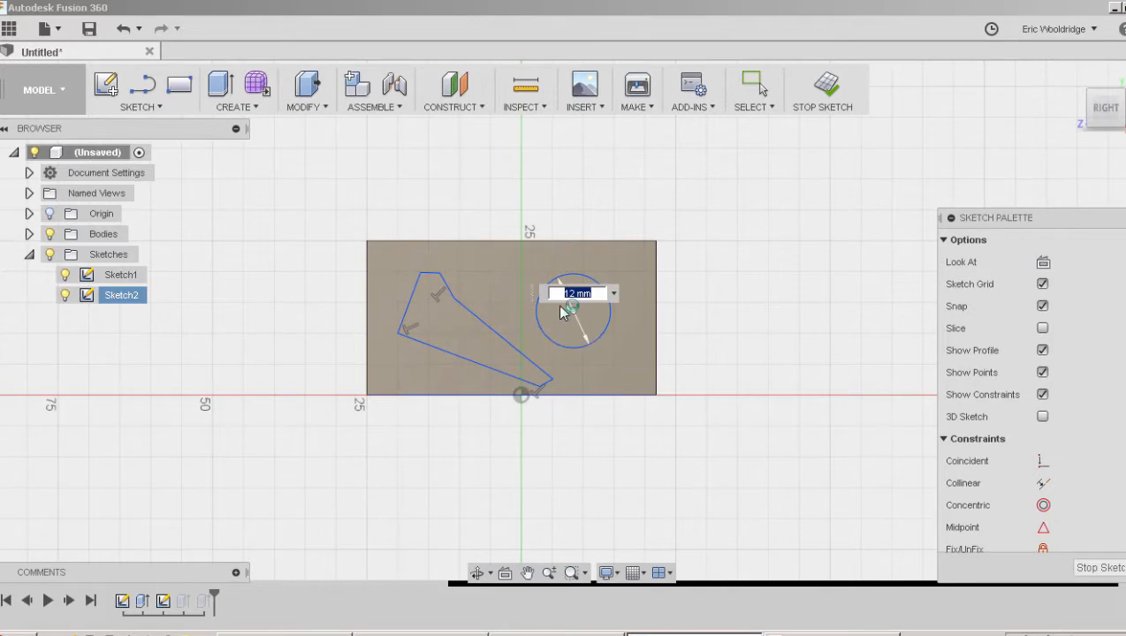
pyautogui.write('15')
pyautogui.press('Return')
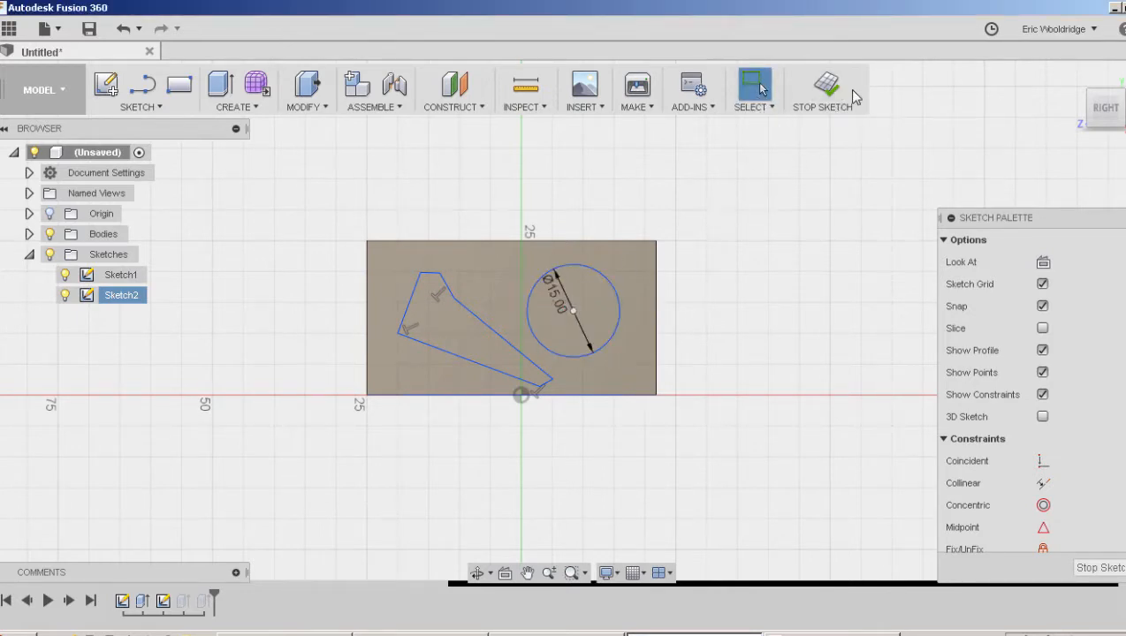
pyautogui.click(826, 92)
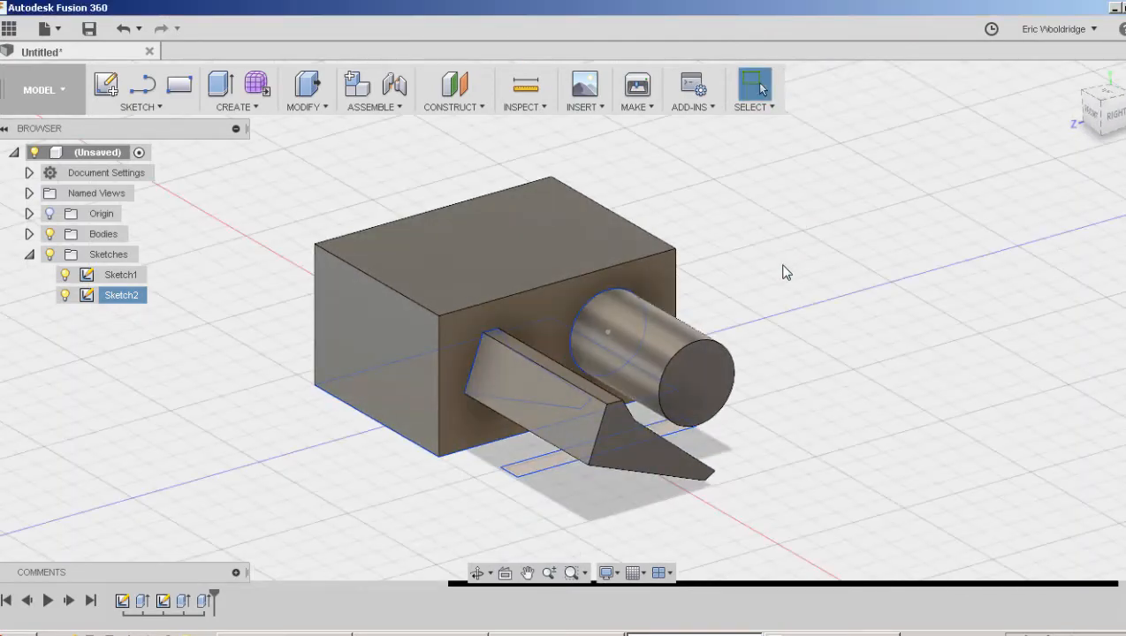
# Start a new sketch on the top face of the block.
pyautogui.moveTo(781, 271)
pyautogui.keyDown('shift'); pyautogui.mouseDown(button='middle')
pyautogui.moveTo(759, 269)
pyautogui.moveTo(768, 244)
pyautogui.moveTo(656, 239)
pyautogui.moveTo(697, 279)
pyautogui.moveTo(771, 264)
pyautogui.mouseUp(button='middle'); pyautogui.keyUp('shift')
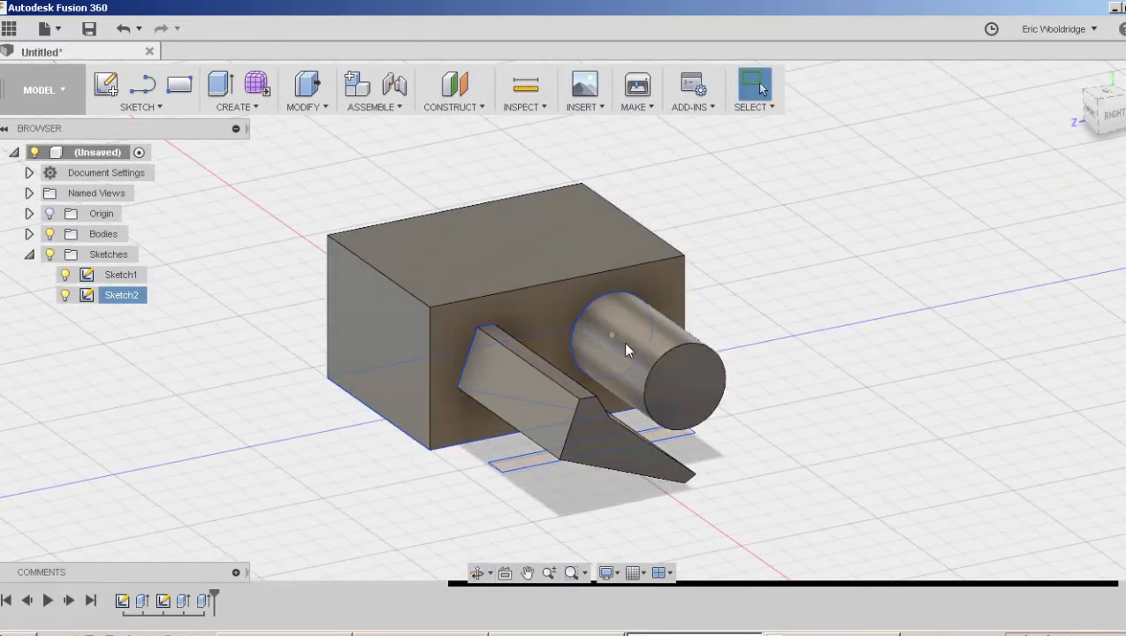
pyautogui.moveTo(759, 377)
pyautogui.keyDown('shift'); pyautogui.mouseDown(button='middle')
pyautogui.moveTo(755, 352)
pyautogui.moveTo(772, 394)
pyautogui.moveTo(744, 372)
pyautogui.mouseUp(button='middle'); pyautogui.keyUp('shift')
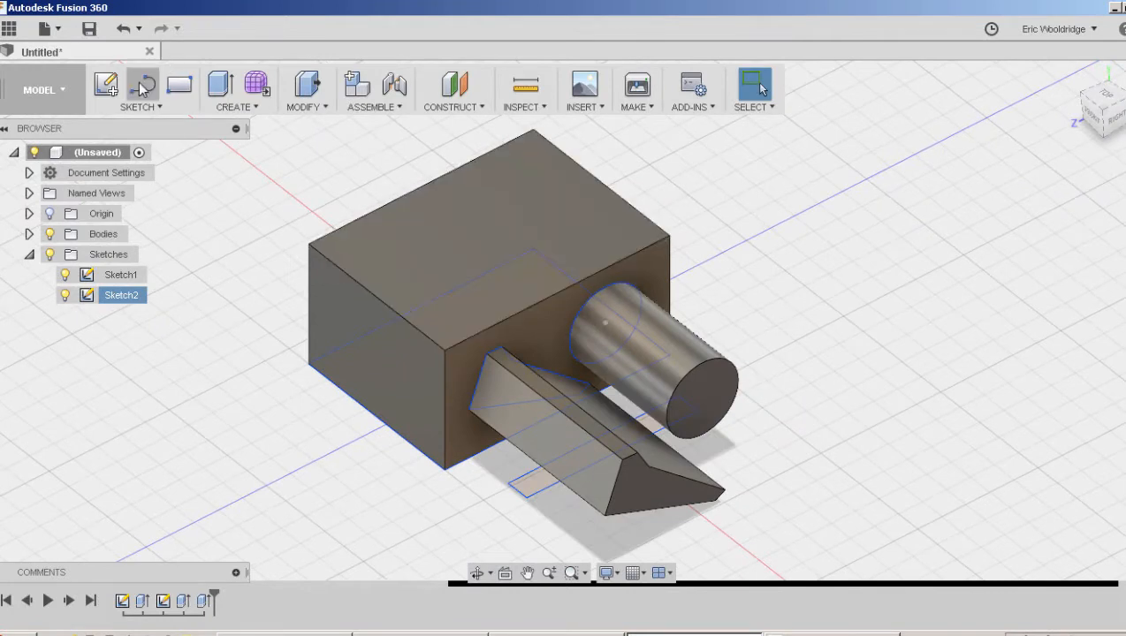
pyautogui.click(105, 84)
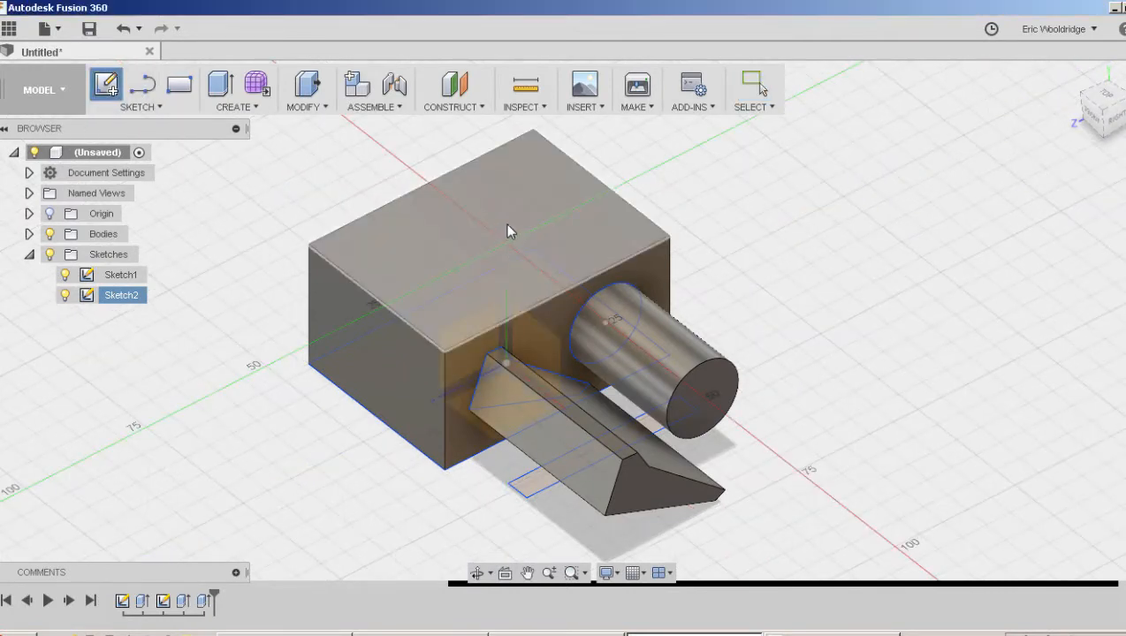
pyautogui.click(507, 230)
pyautogui.click(152, 107)
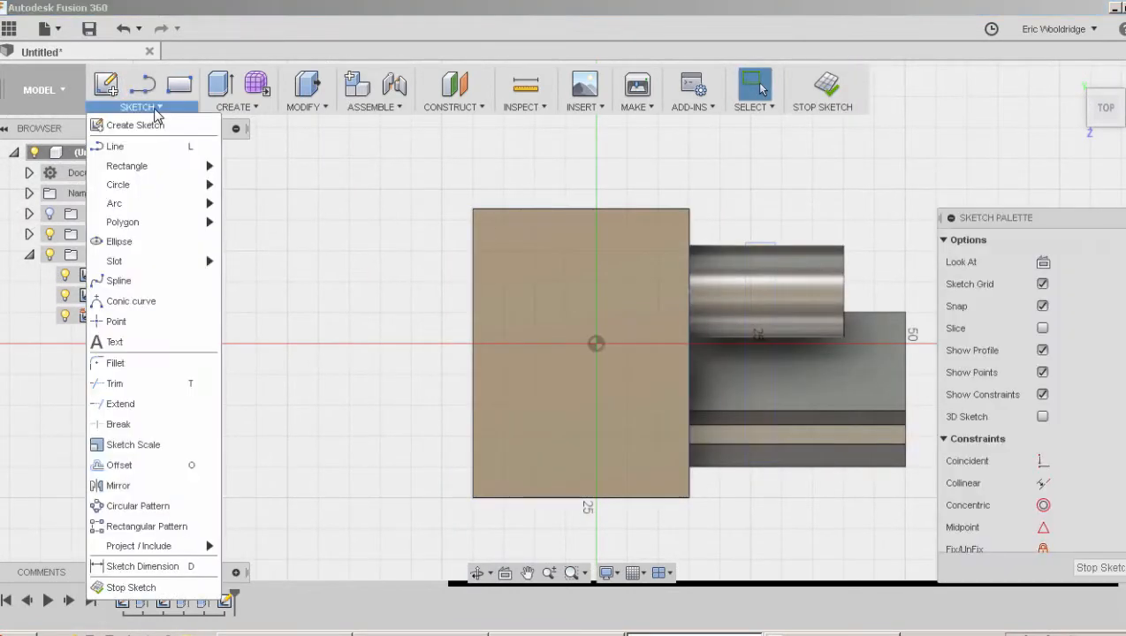
pyautogui.moveTo(141, 203)
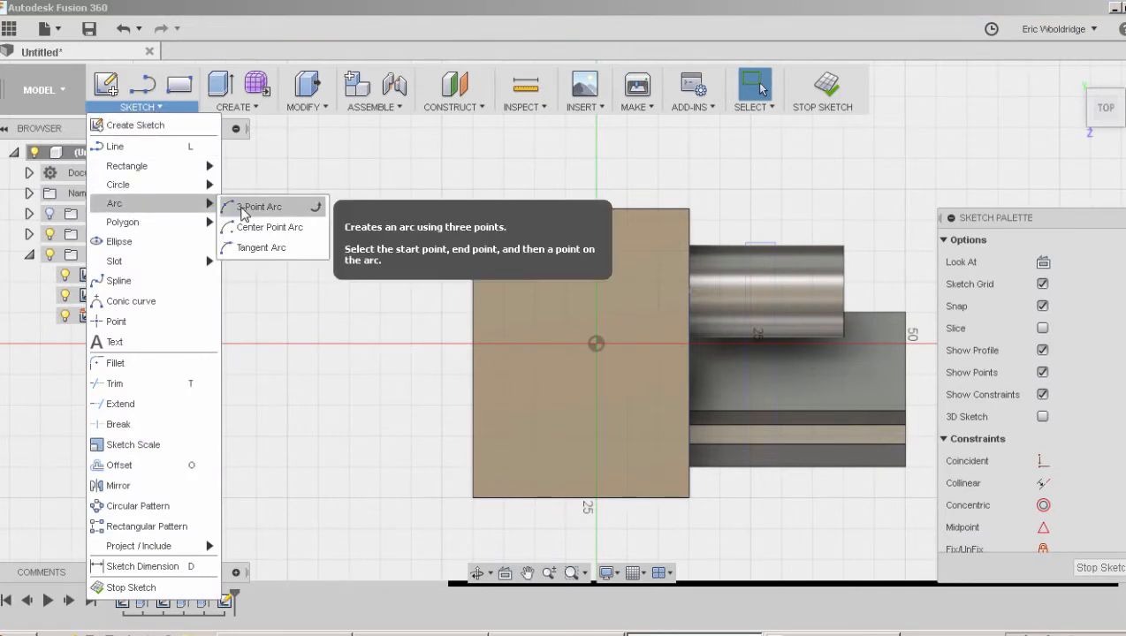
pyautogui.click(231, 206)
pyautogui.click(521, 256)
pyautogui.click(638, 314)
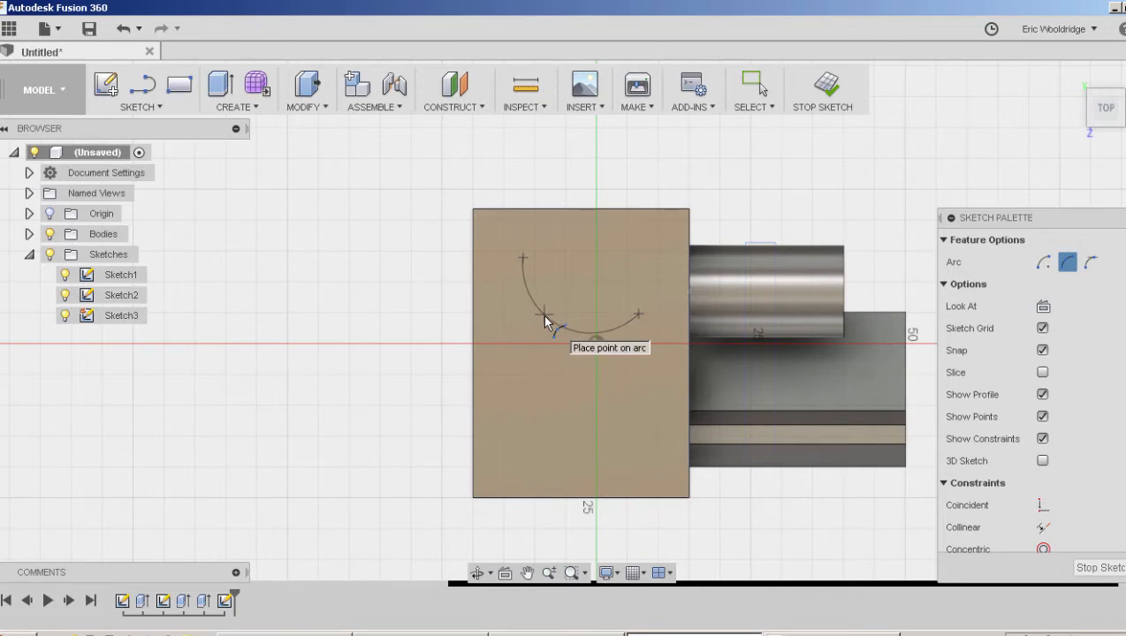
pyautogui.press('Escape')
# Draw a 20 mm line at 65 degrees to the horizontal, sloping down to the left on the block's top face.
pyautogui.click(138, 107)
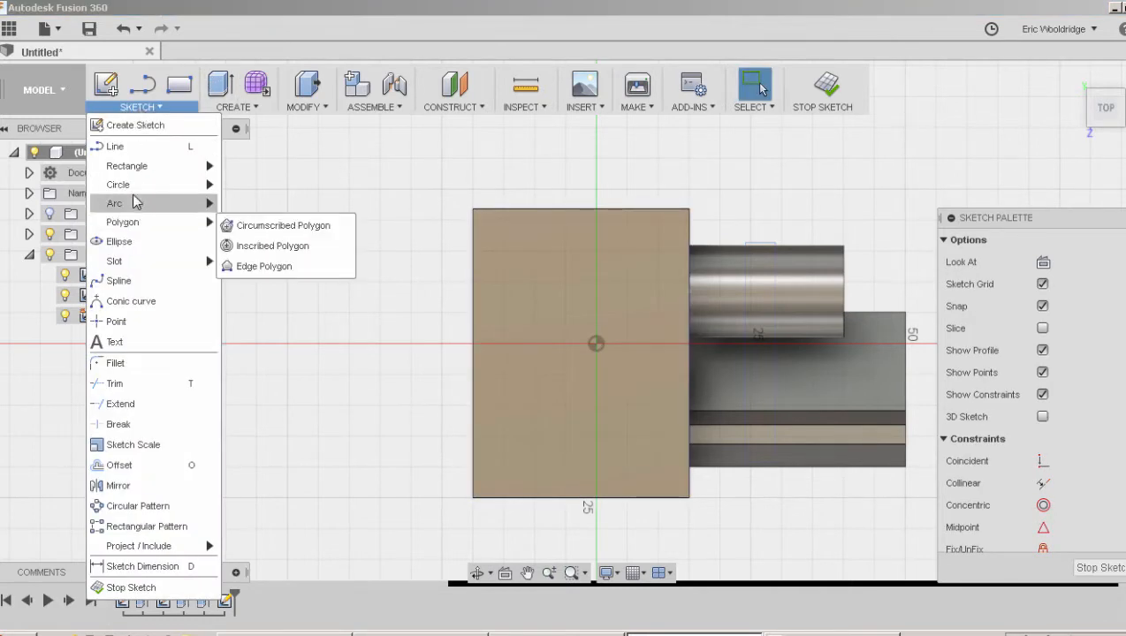
pyautogui.moveTo(132, 191)
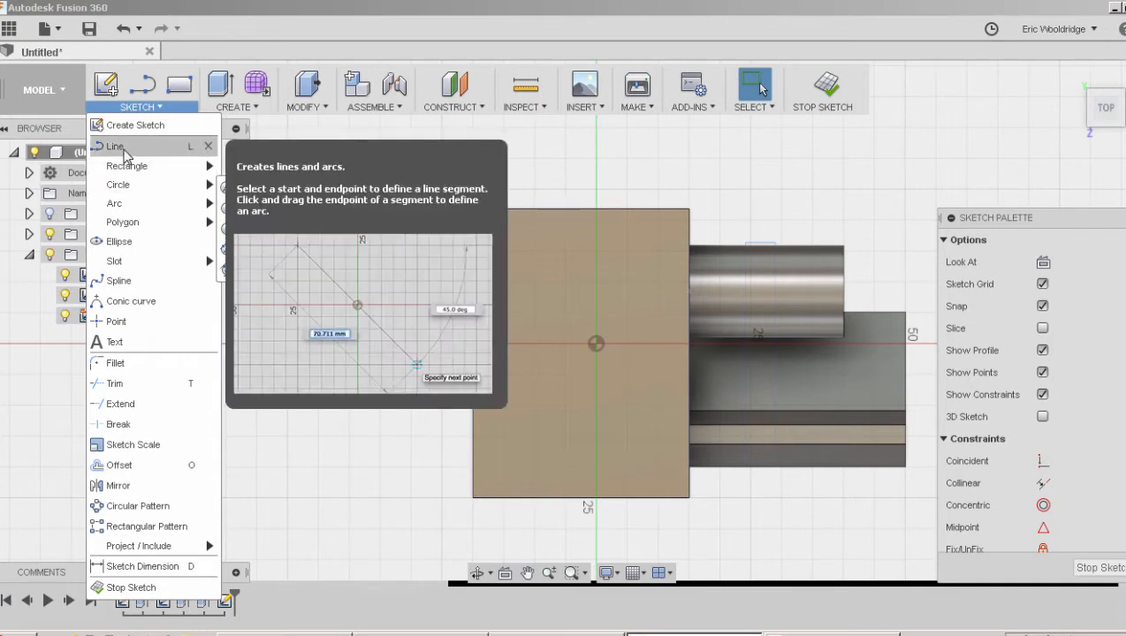
pyautogui.click(116, 147)
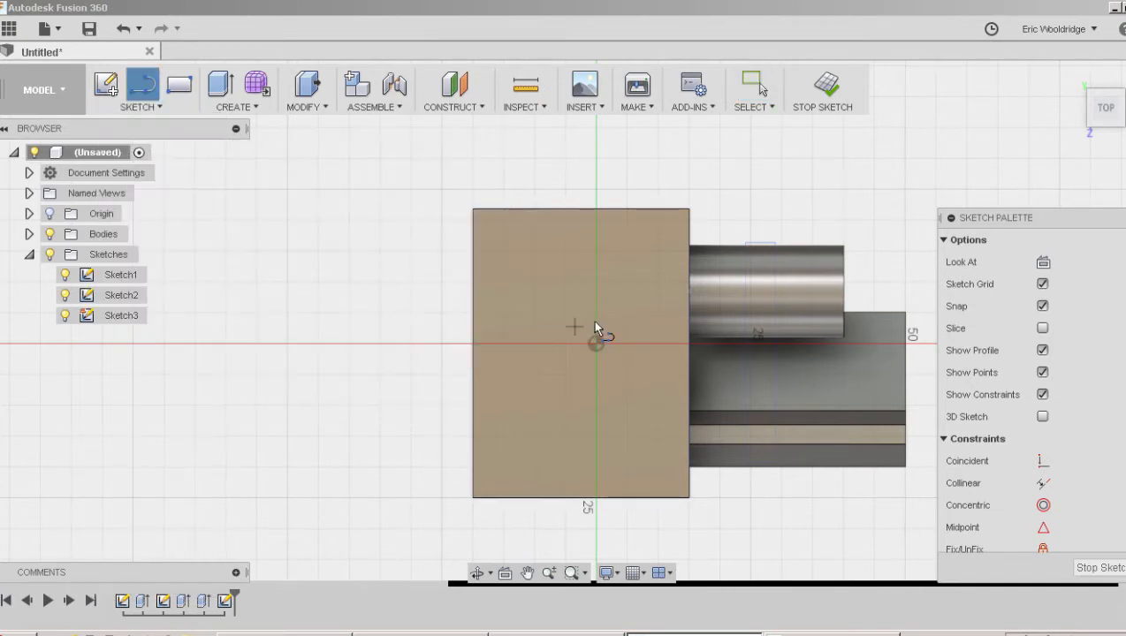
pyautogui.click(564, 282)
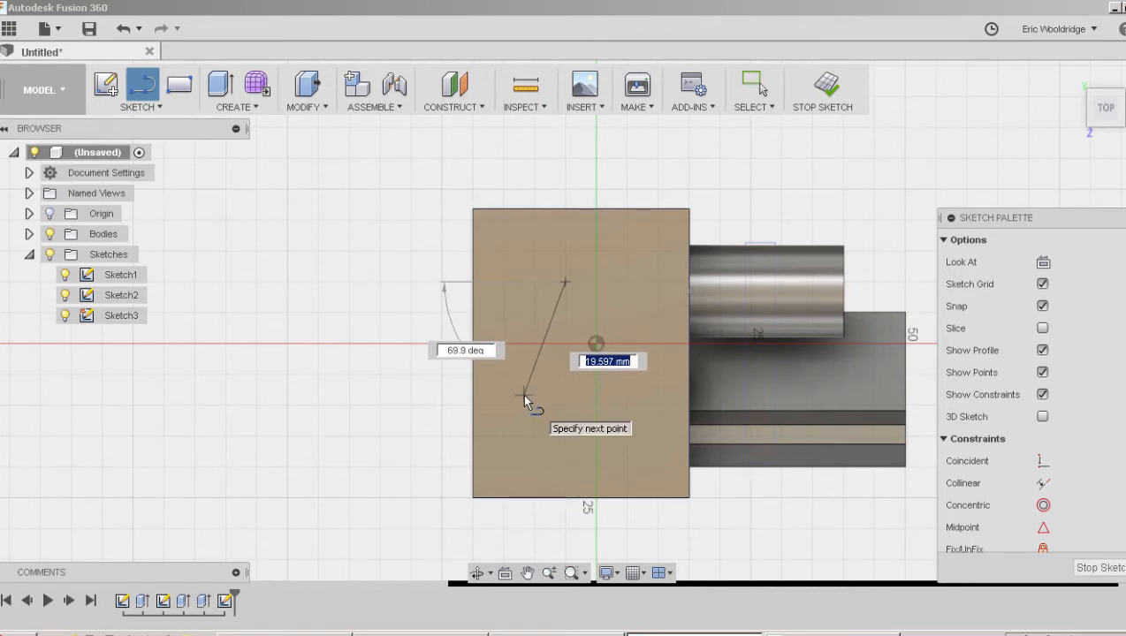
pyautogui.write('20')
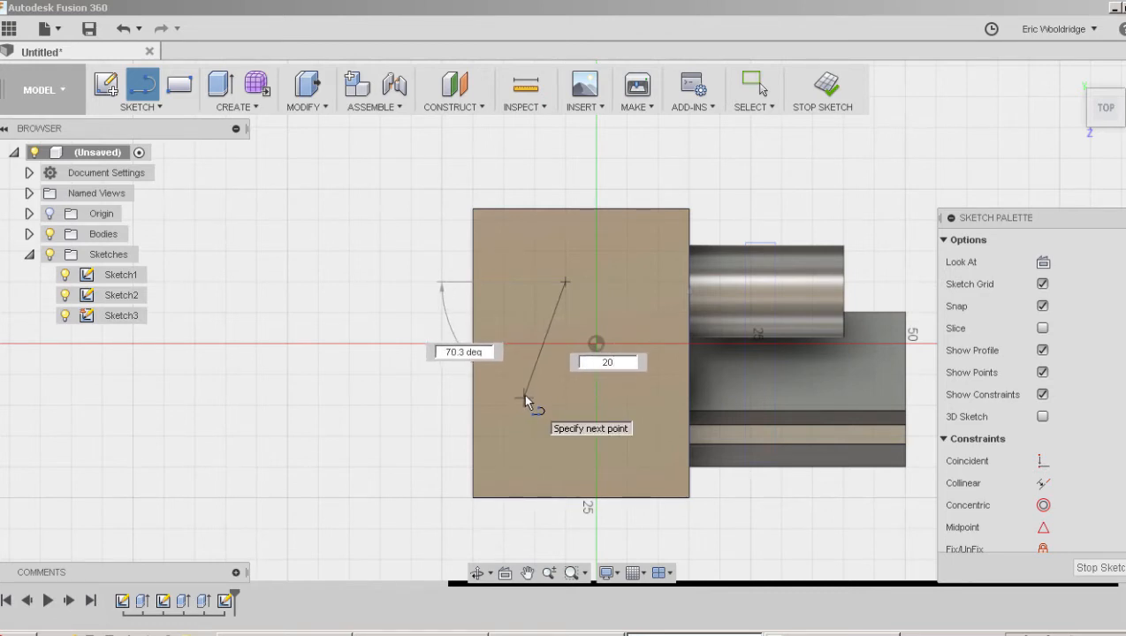
pyautogui.press('Tab')
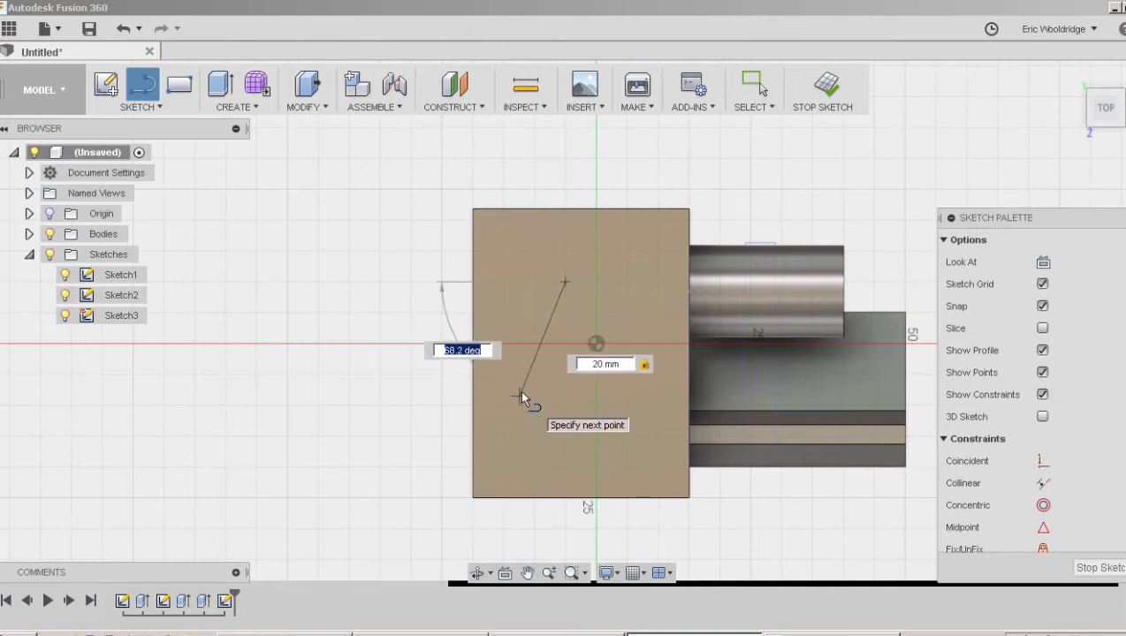
pyautogui.write('65')
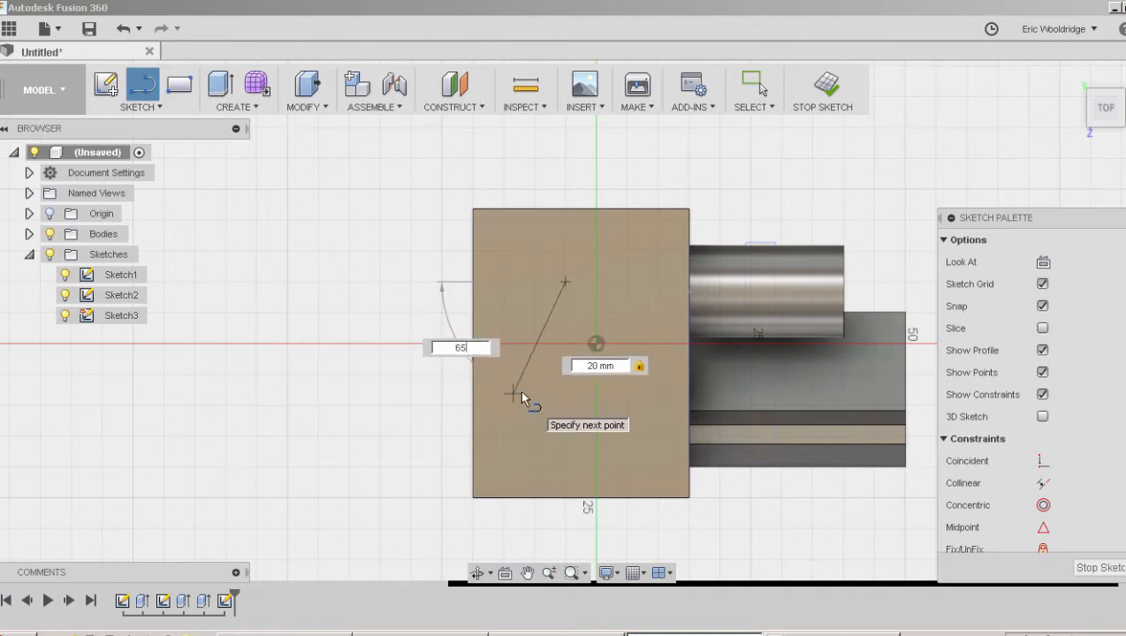
pyautogui.press('Return')
pyautogui.press('Escape')
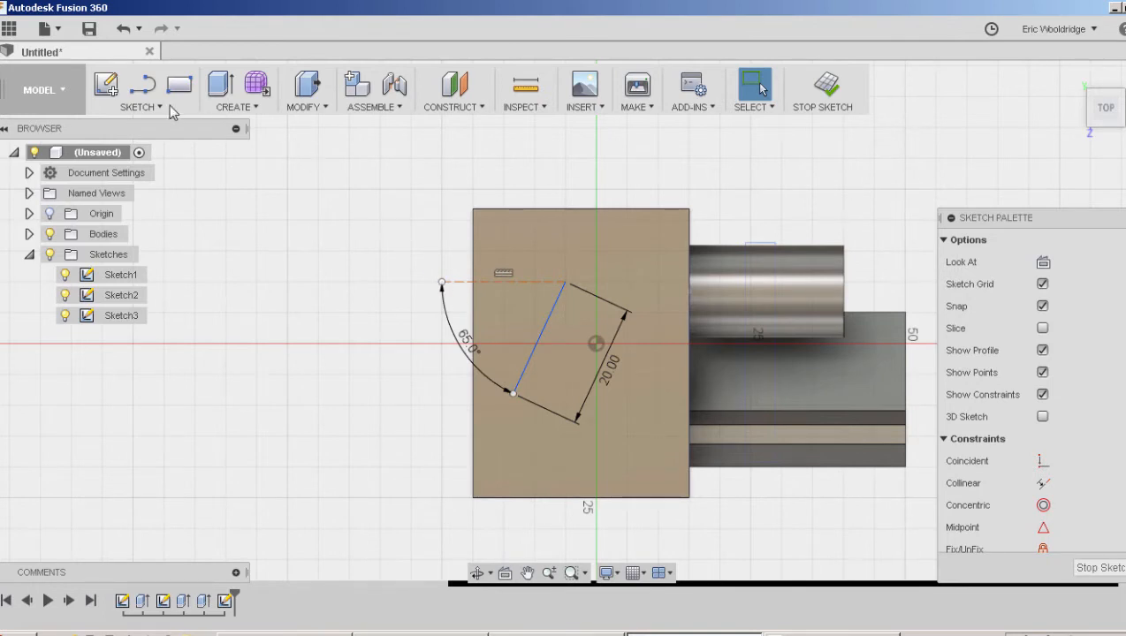
# Draw a 16 mm horizontal line to the right from the lower end of the sloped line.
pyautogui.click(142, 85)
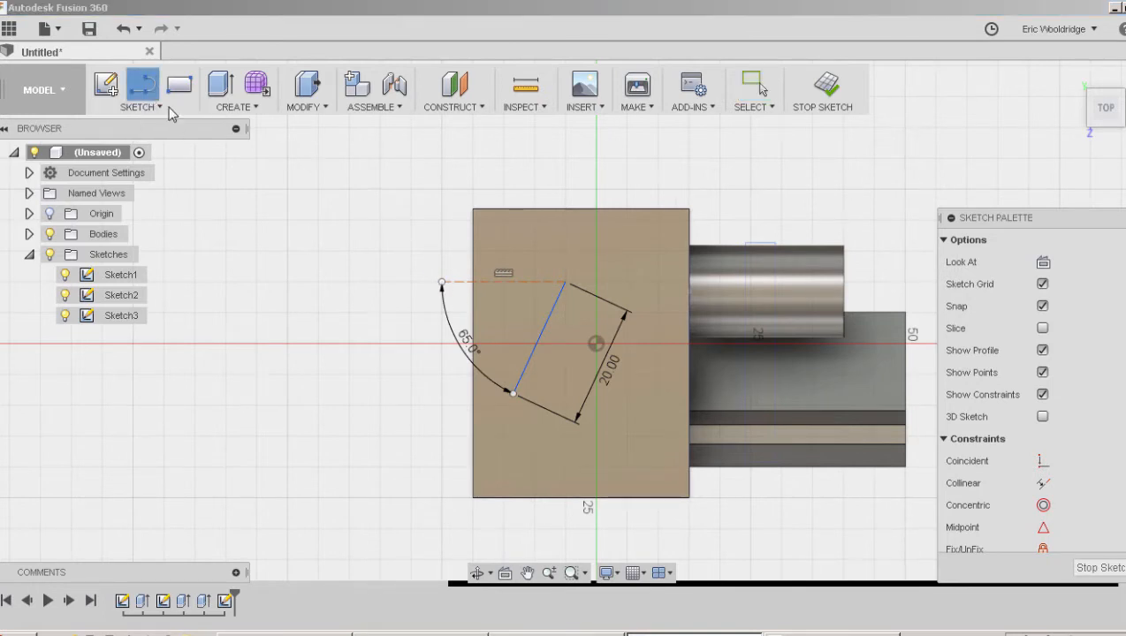
pyautogui.click(514, 394)
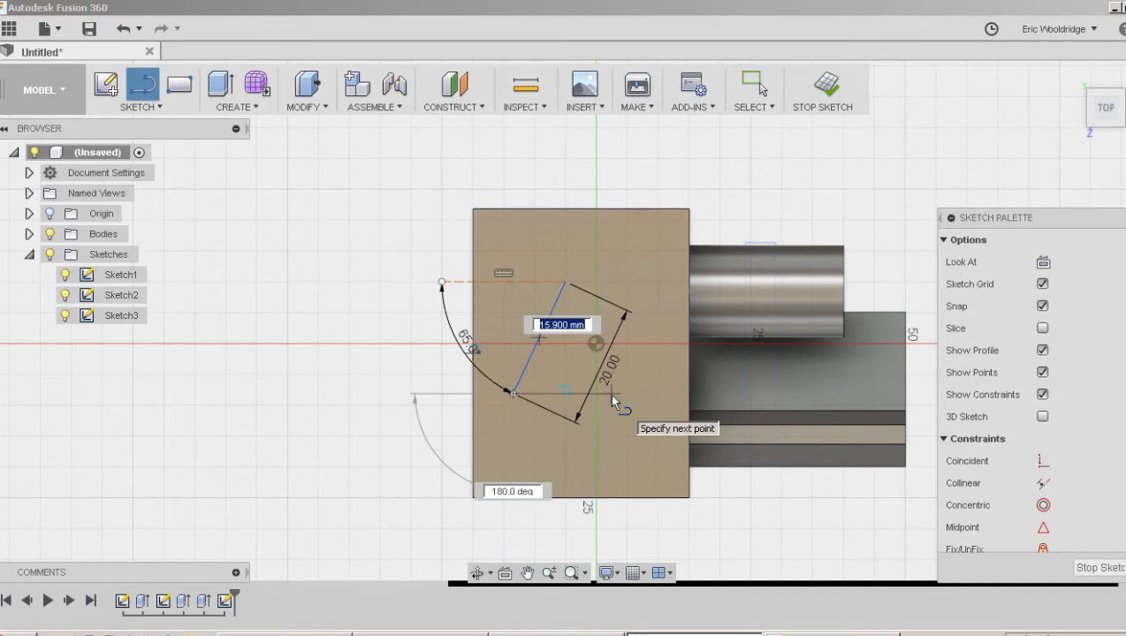
pyautogui.write('16')
pyautogui.press('Return')
pyautogui.press('Escape')
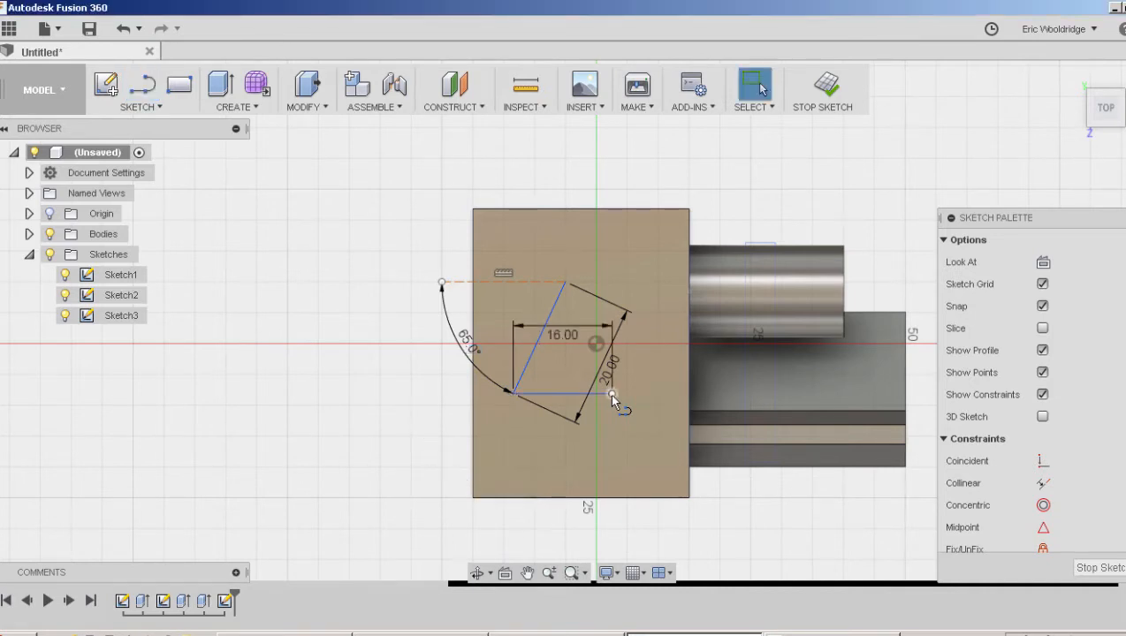
# Close the triangle with a line from the sloped line's upper end to the horizontal line's free end.
pyautogui.click(142, 86)
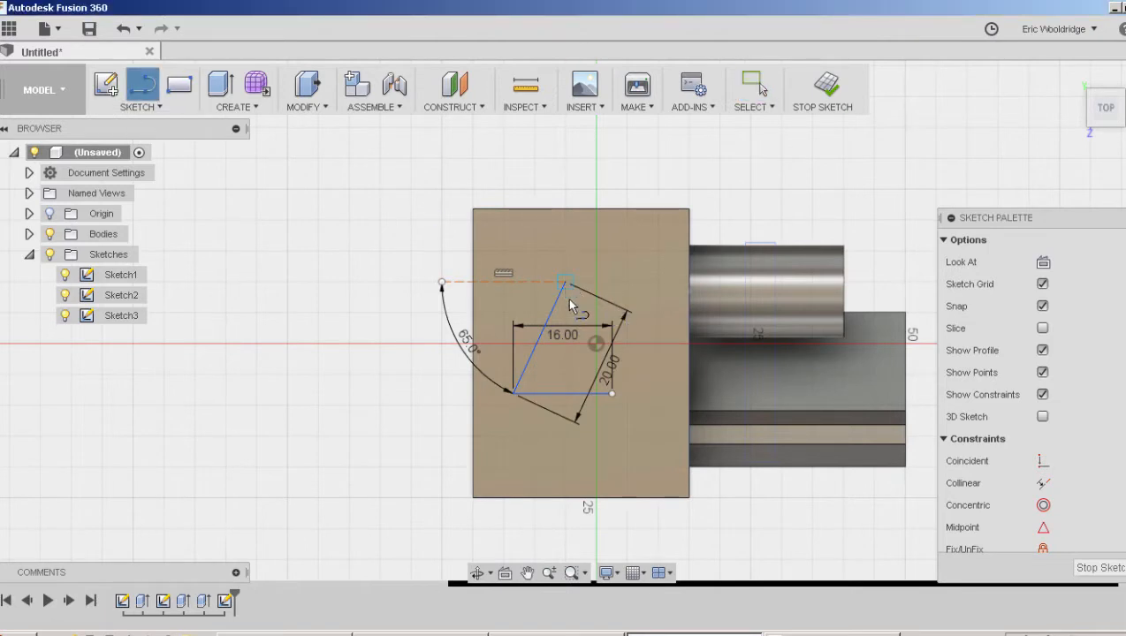
pyautogui.click(566, 283)
pyautogui.click(613, 394)
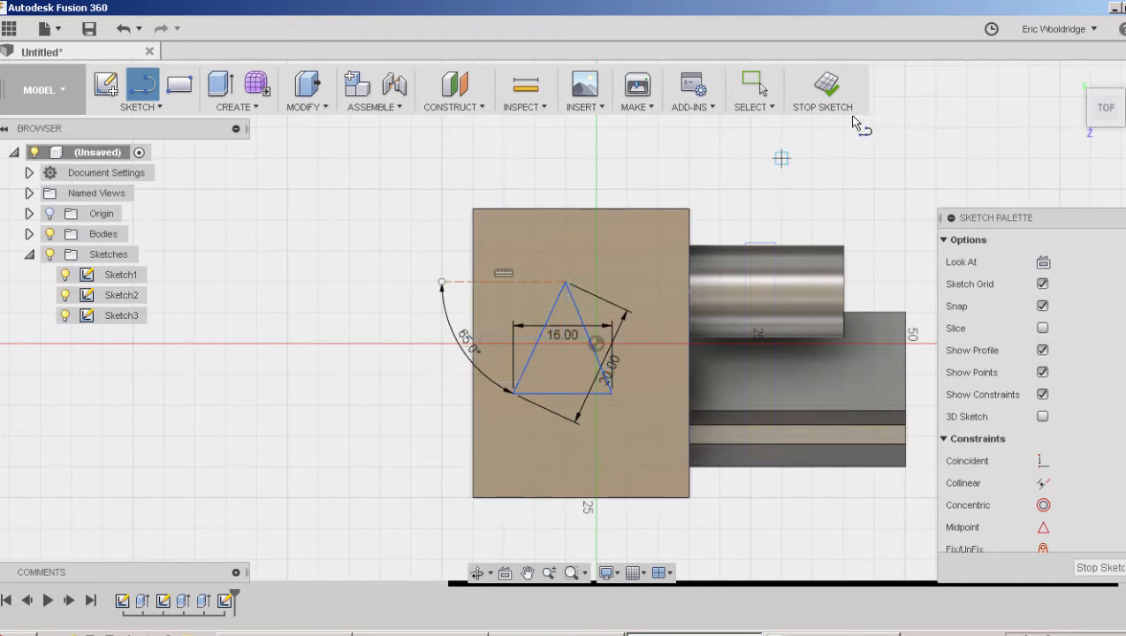
# Finish the triangle sketch and extrude the triangular profile 25 mm upward from the block's top face.
pyautogui.click(824, 87)
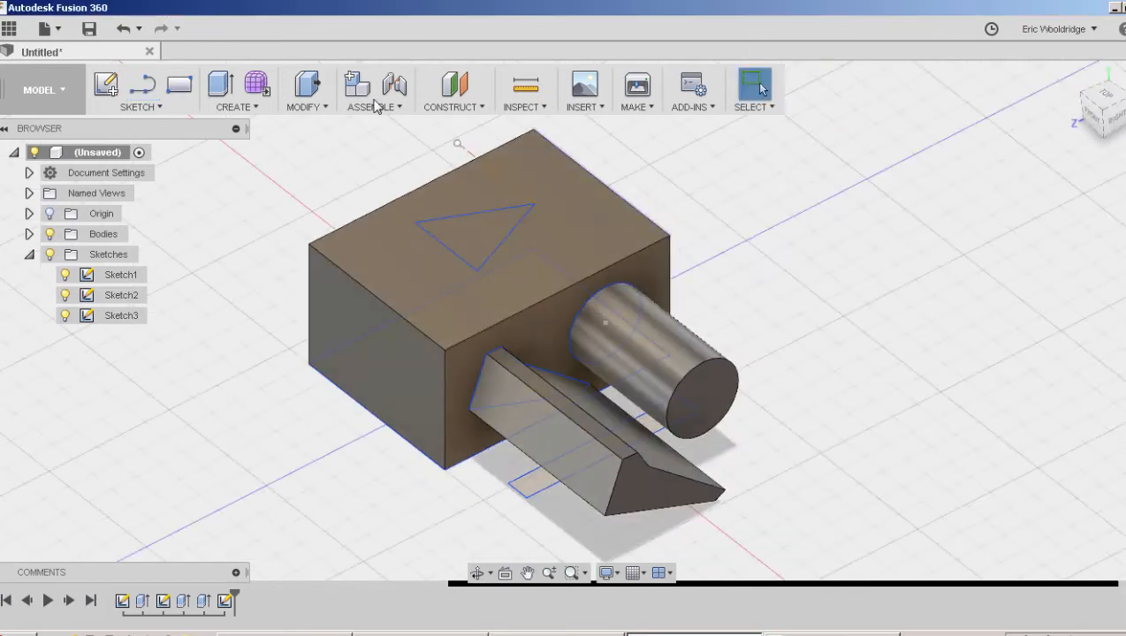
pyautogui.click(220, 84)
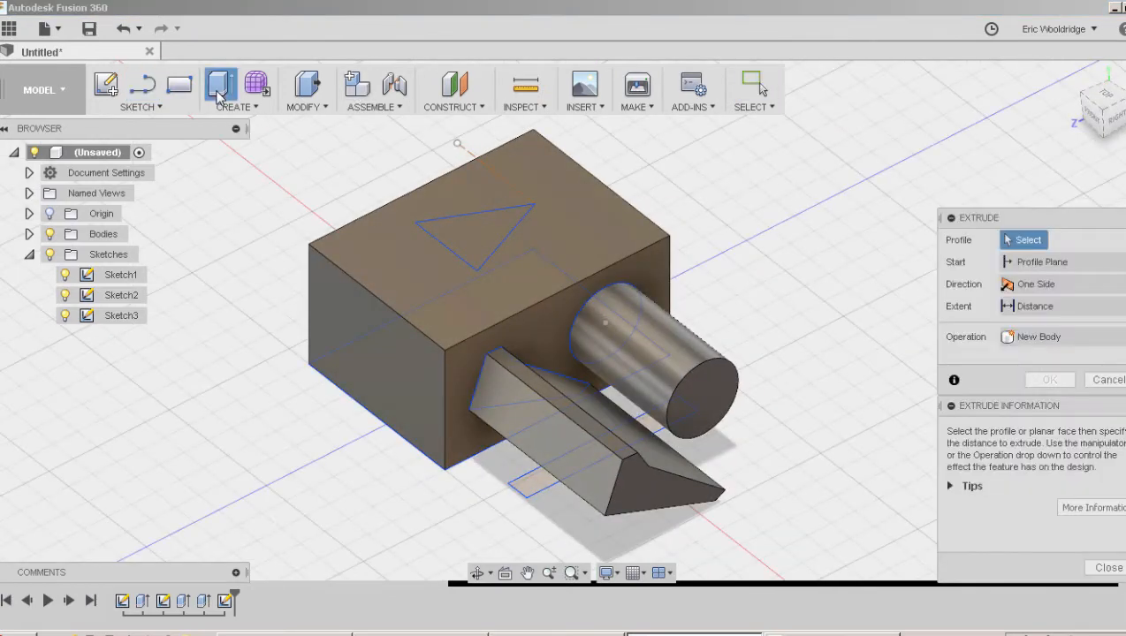
pyautogui.click(476, 235)
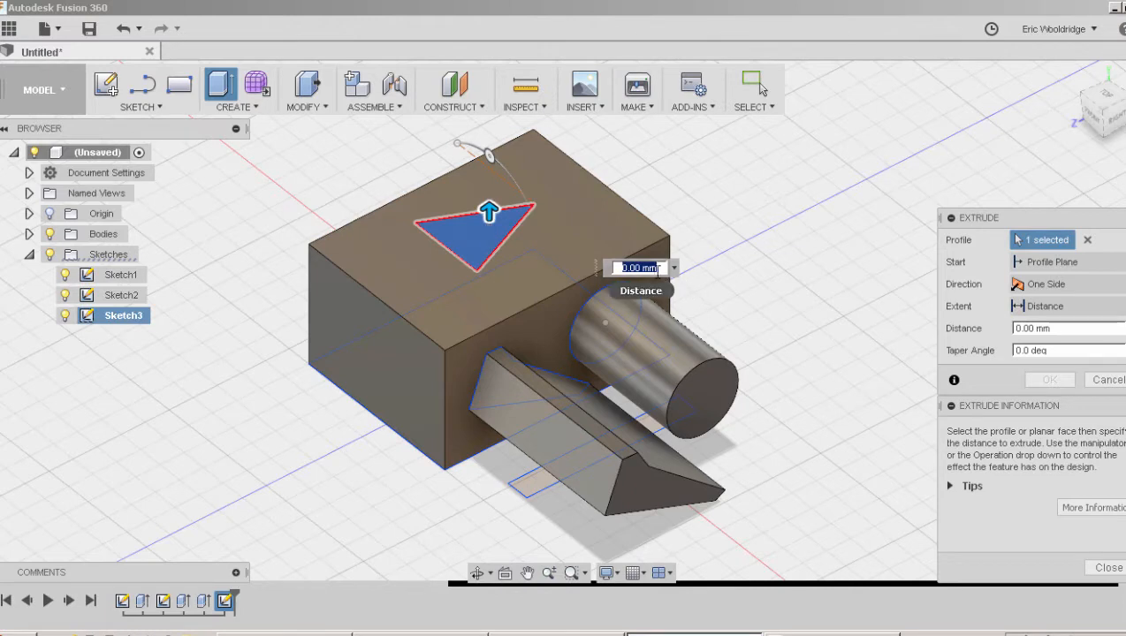
pyautogui.write('30')
pyautogui.press('Return')
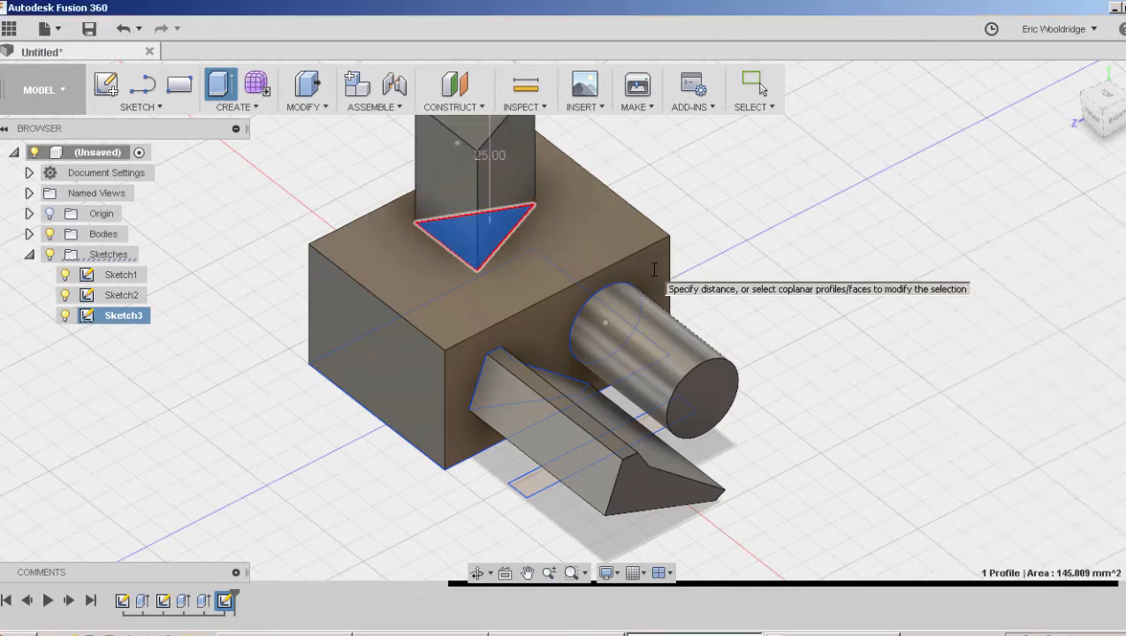
pyautogui.moveTo(735, 244); pyautogui.dragTo(730, 315, button='middle')
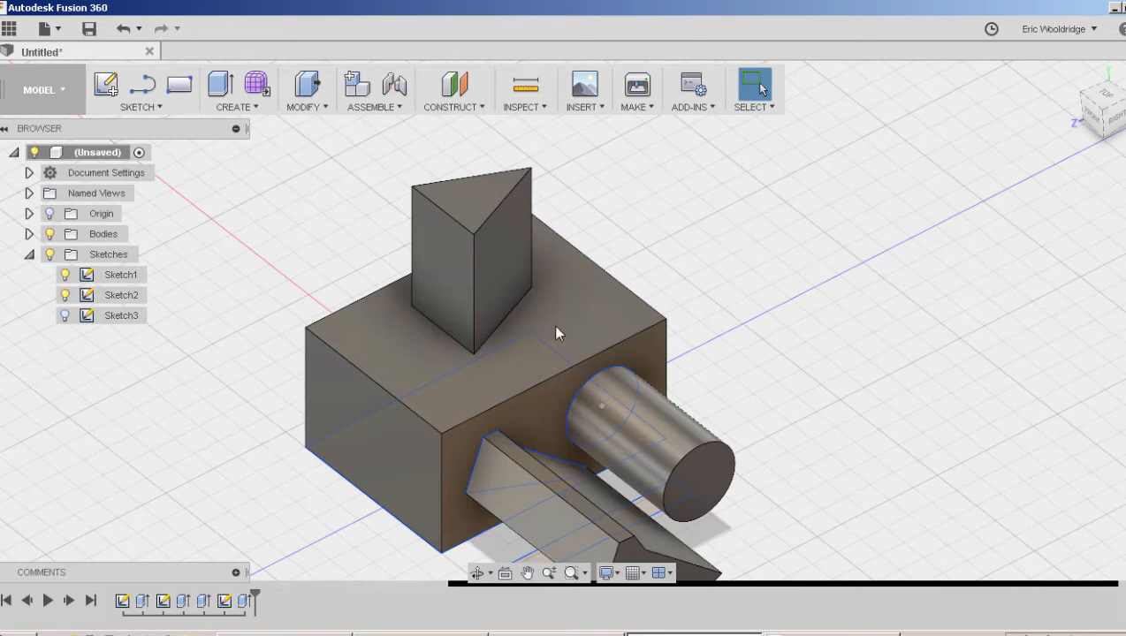
# Edit Sketch3 to set the triangle's horizontal base to 18 mm and finish the sketch.
pyautogui.rightClick(128, 315)
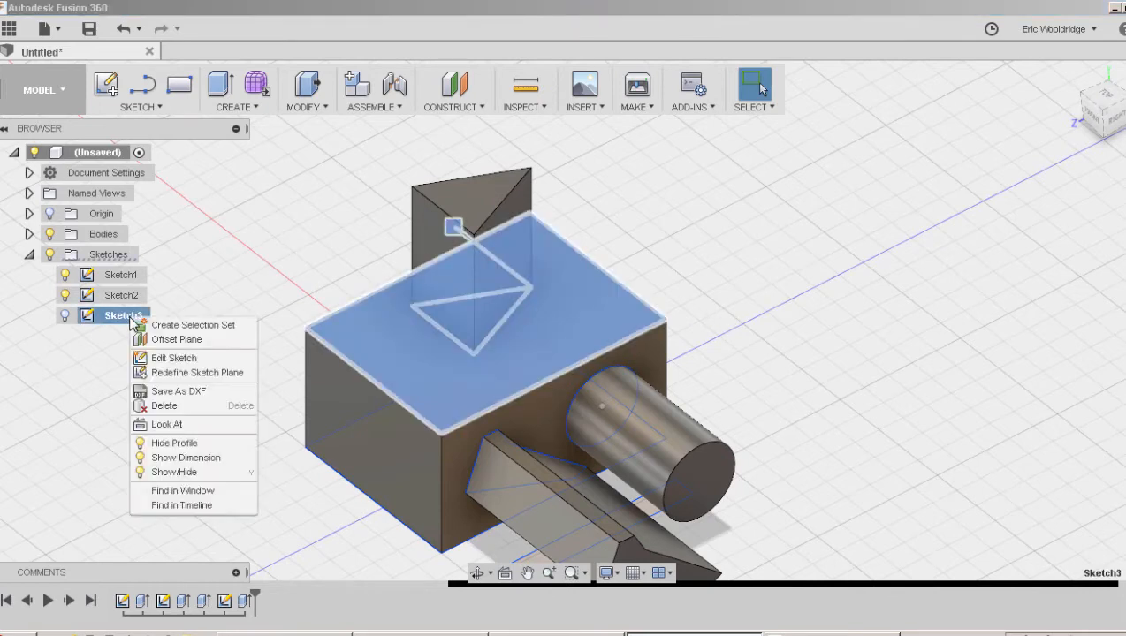
pyautogui.click(168, 358)
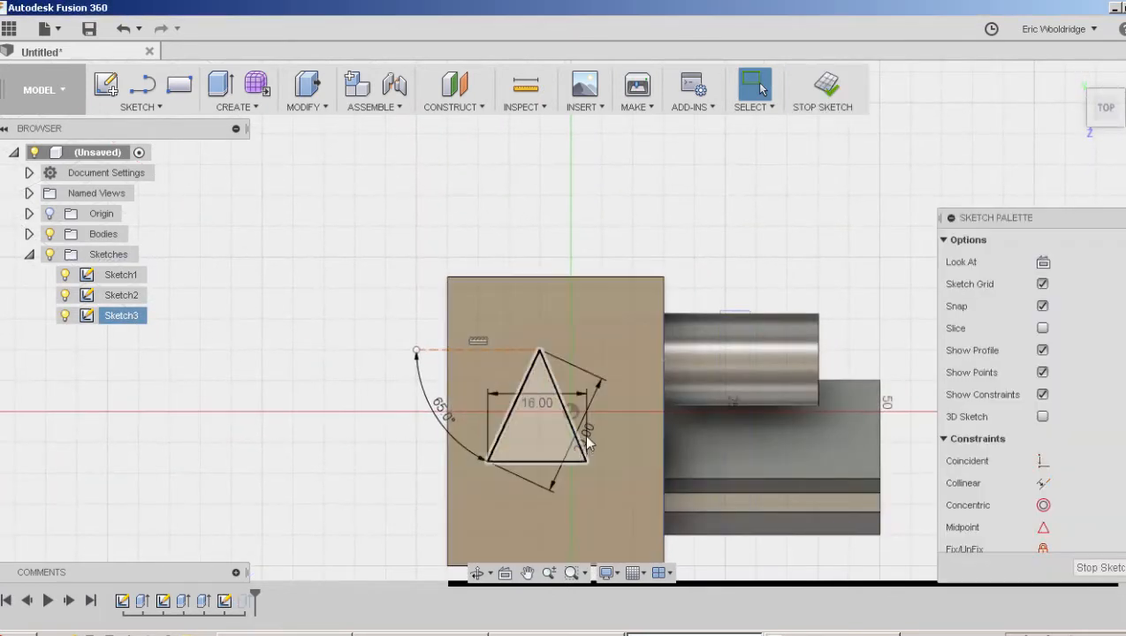
pyautogui.doubleClick(537, 403)
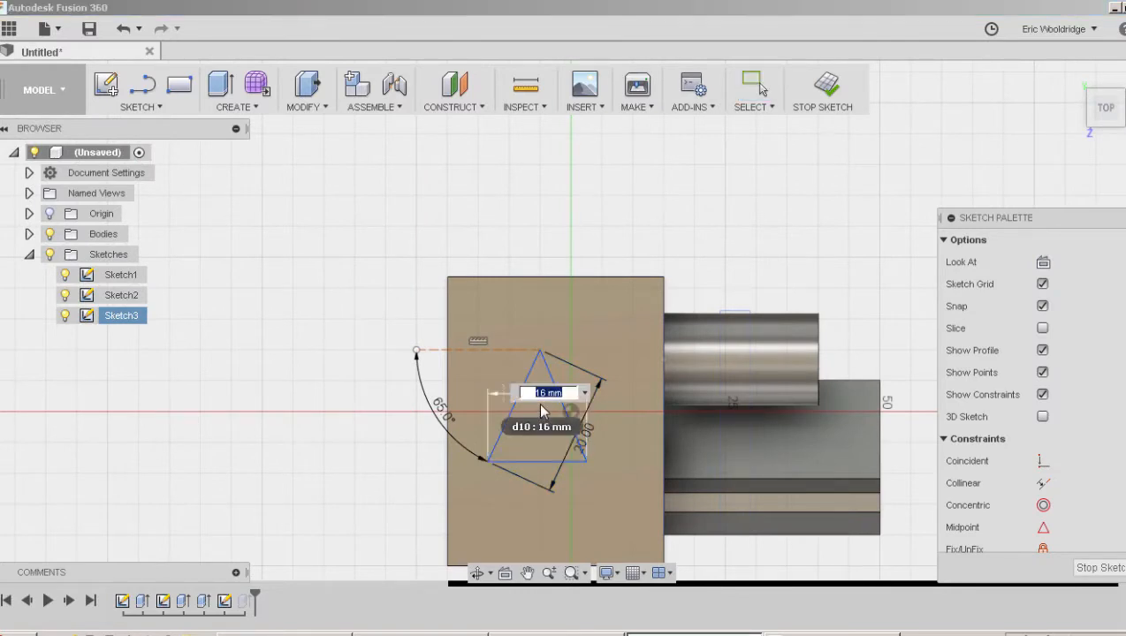
pyautogui.press('Return')
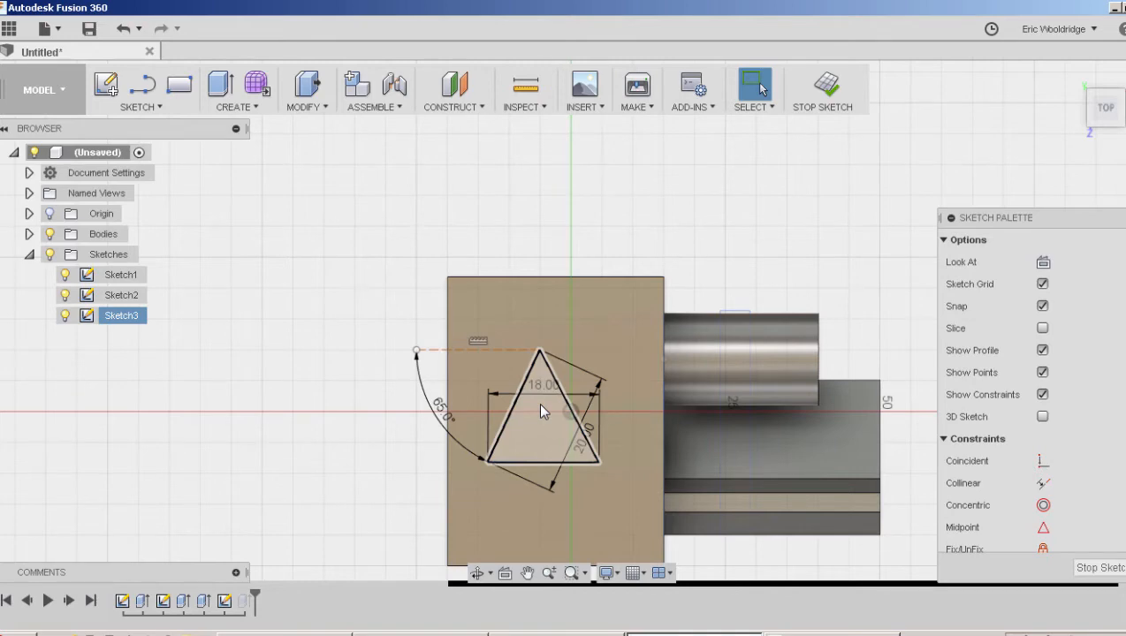
pyautogui.click(826, 95)
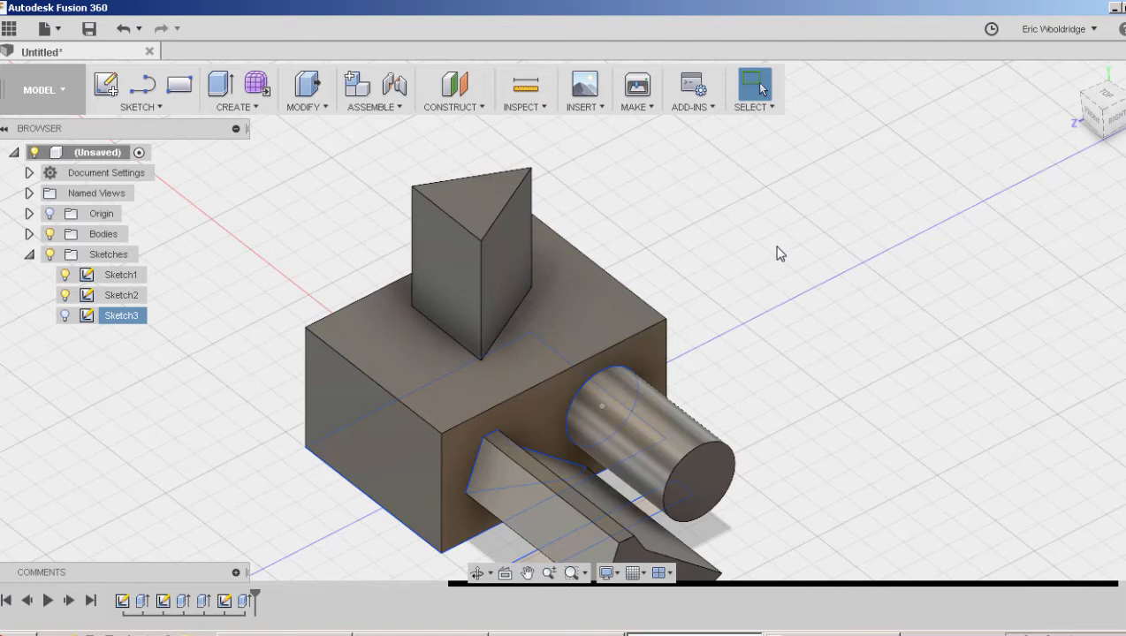
pyautogui.doubleClick(129, 318)
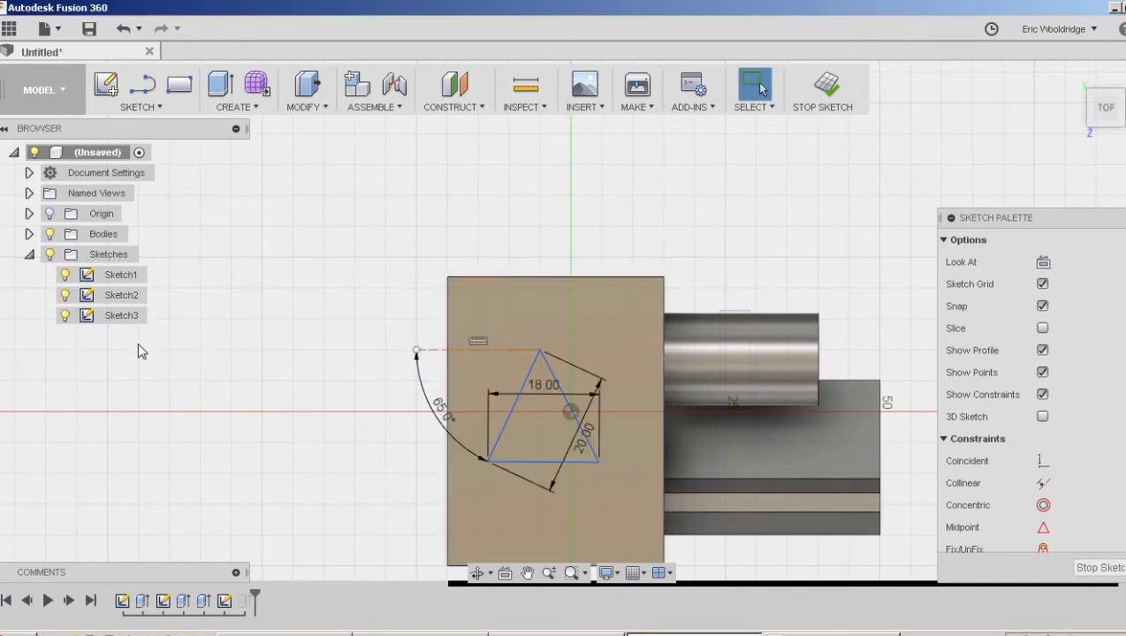
pyautogui.click(829, 92)
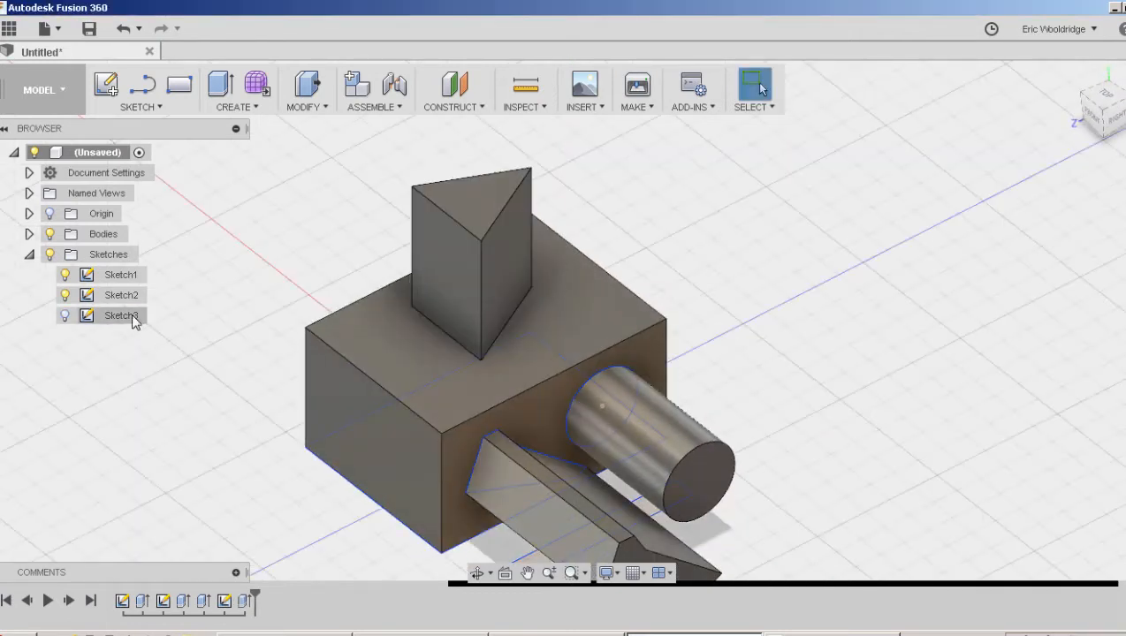
pyautogui.rightClick(130, 315)
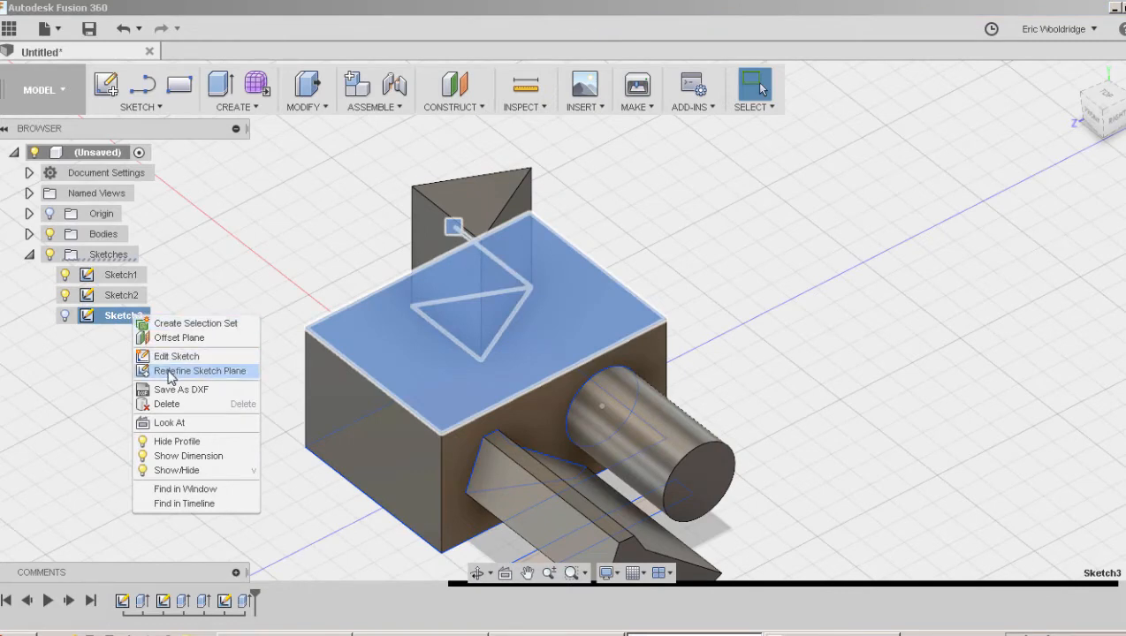
pyautogui.click(311, 255)
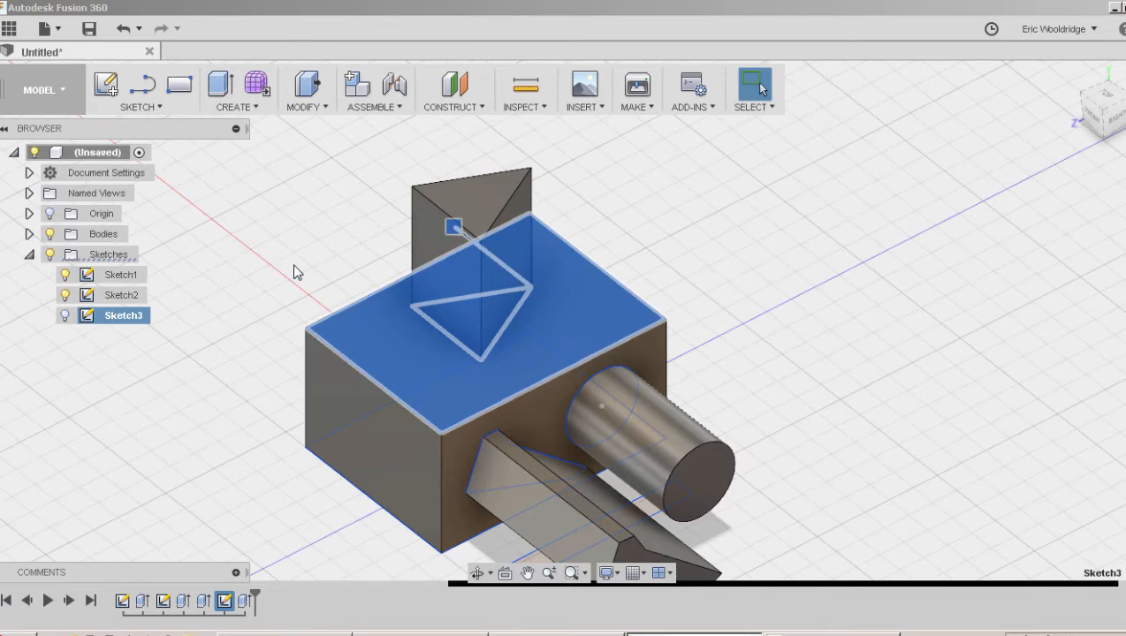
pyautogui.moveTo(688, 232); pyautogui.dragTo(360, 218, button='middle')
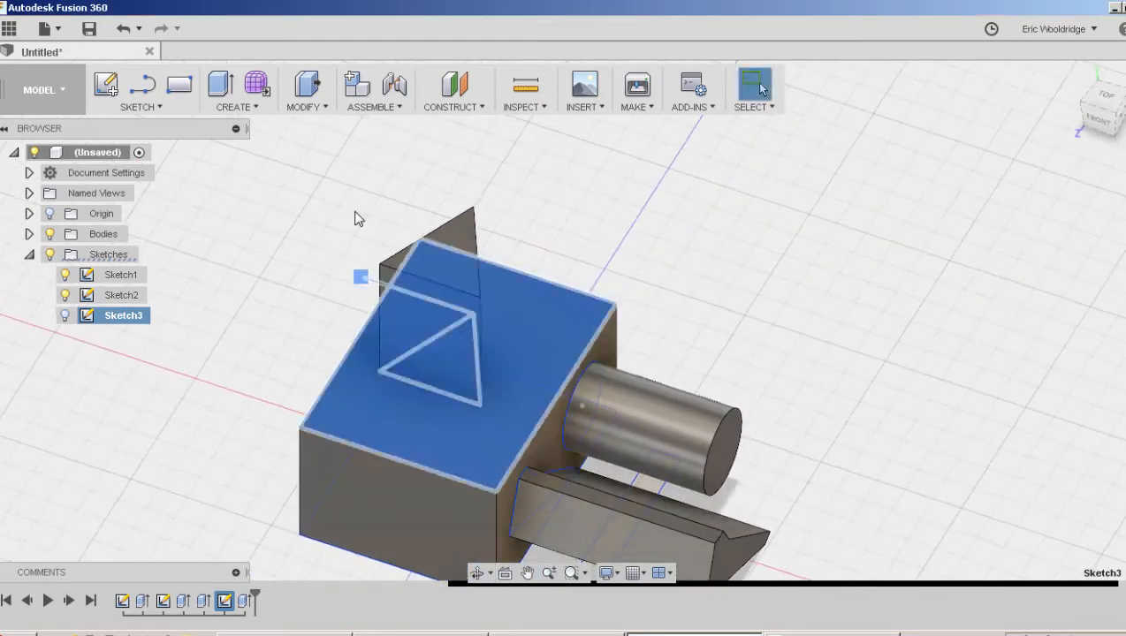
pyautogui.click(256, 107)
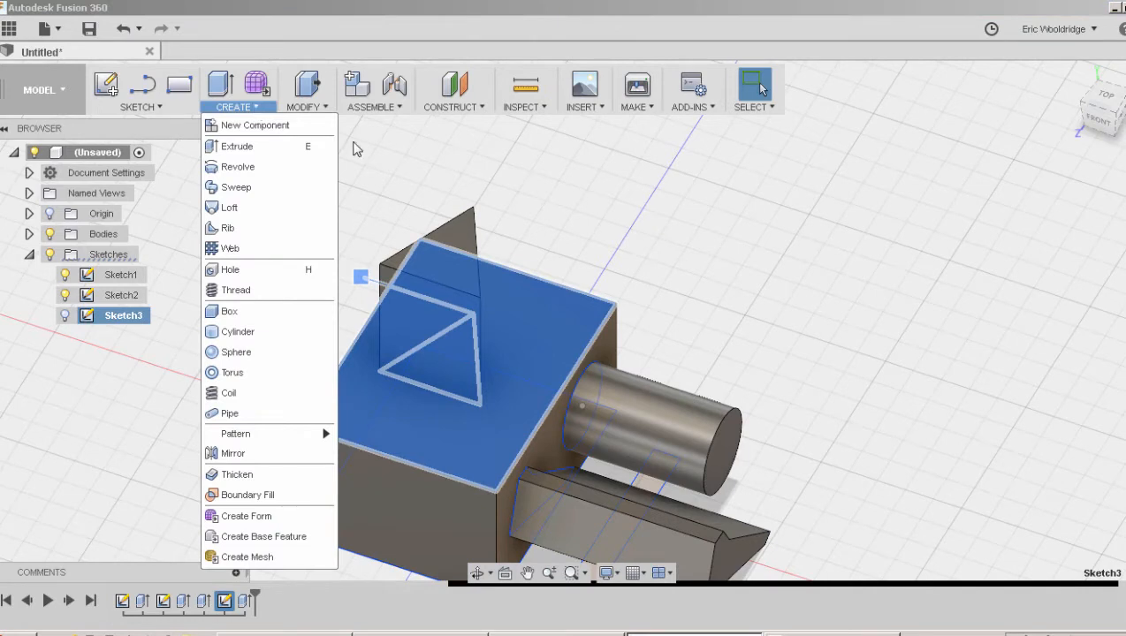
pyautogui.click(534, 188)
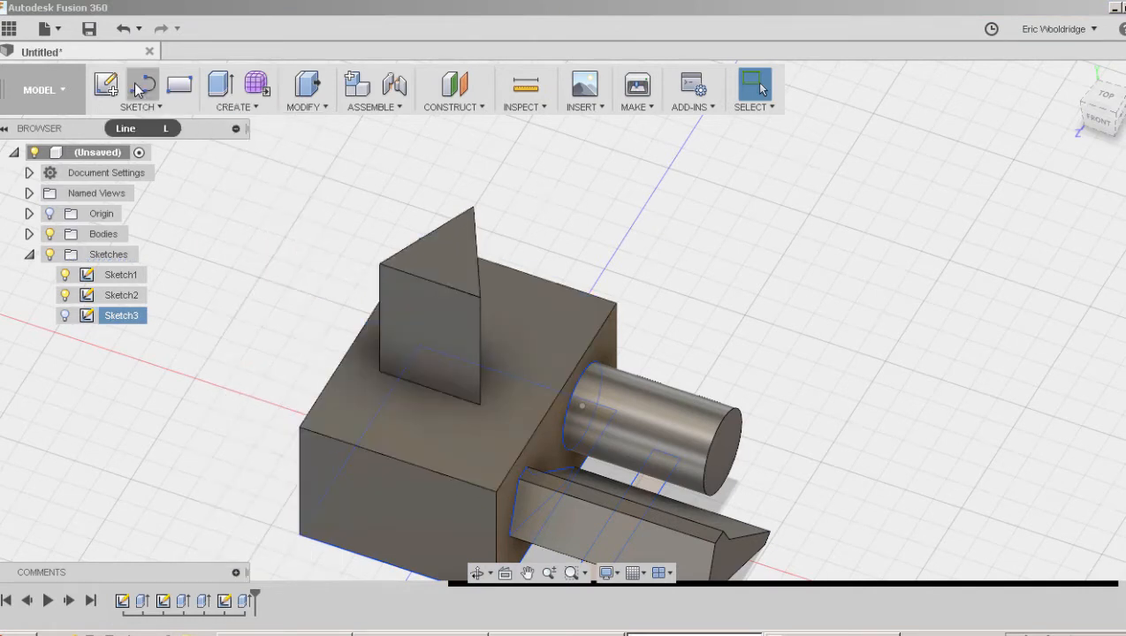
# Sketch a 7 mm diameter circle inside the outline of the triangular prism's top face and finish the sketch.
pyautogui.click(105, 84)
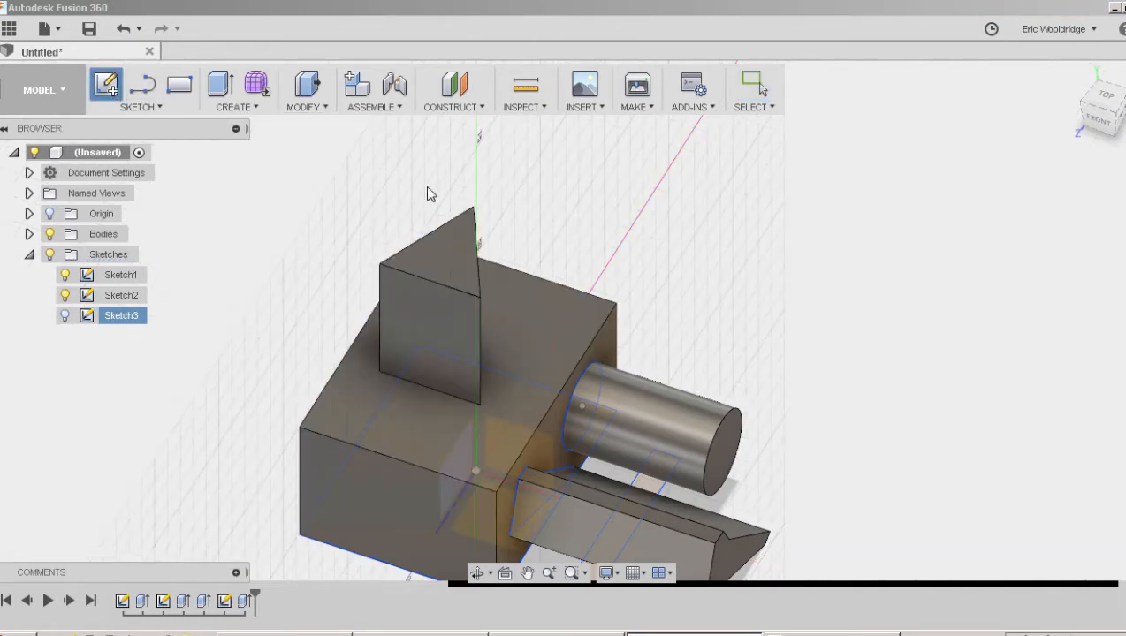
pyautogui.click(445, 258)
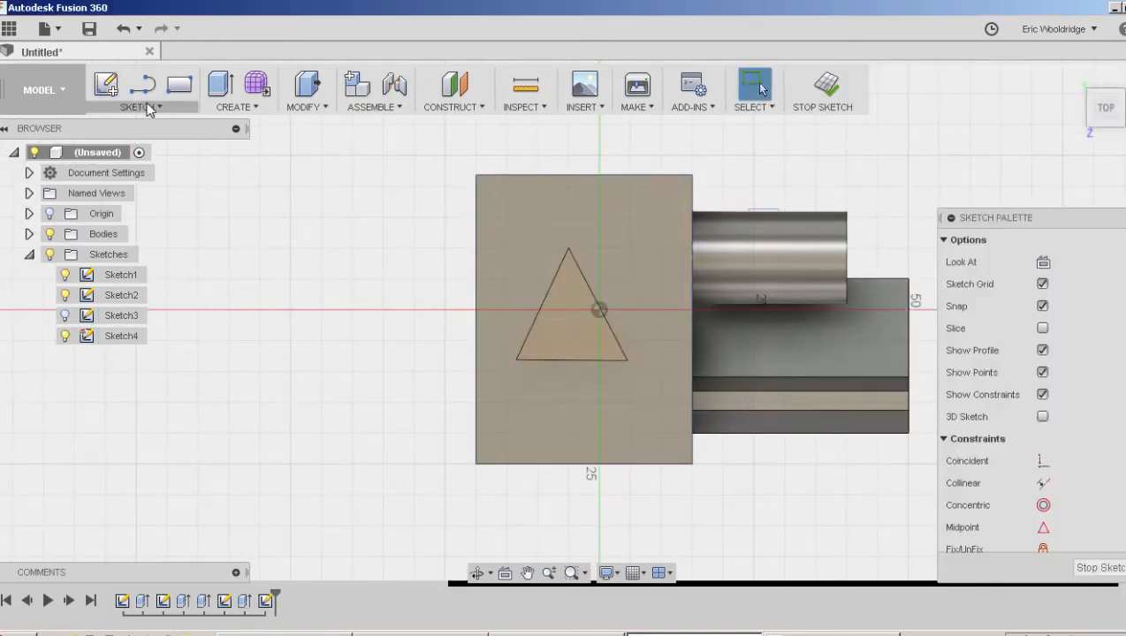
pyautogui.click(152, 108)
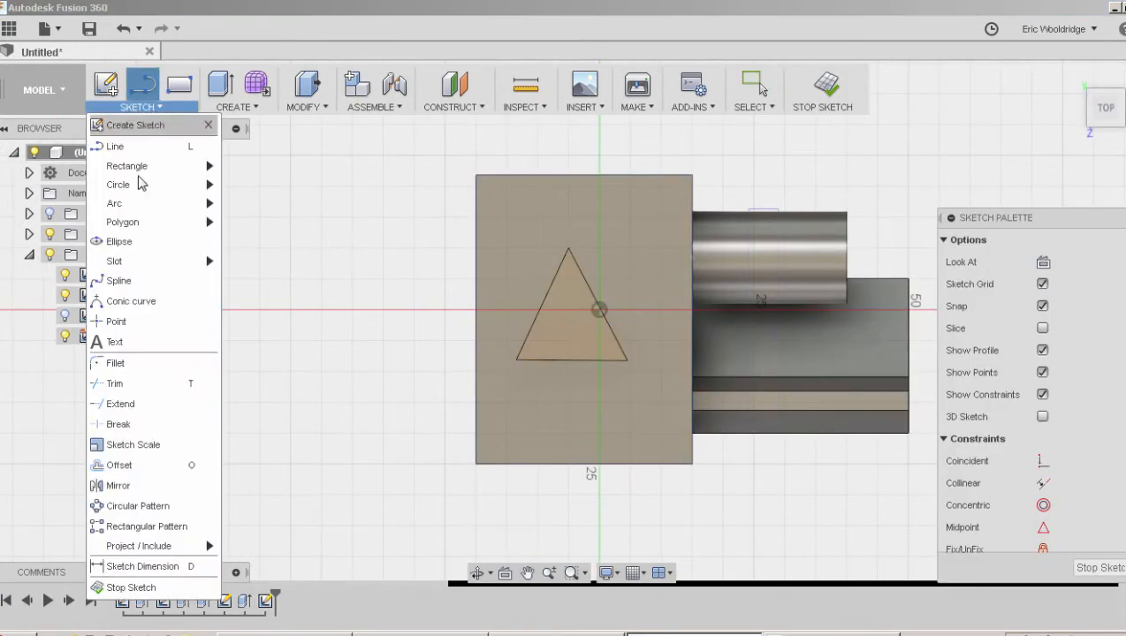
pyautogui.moveTo(163, 187)
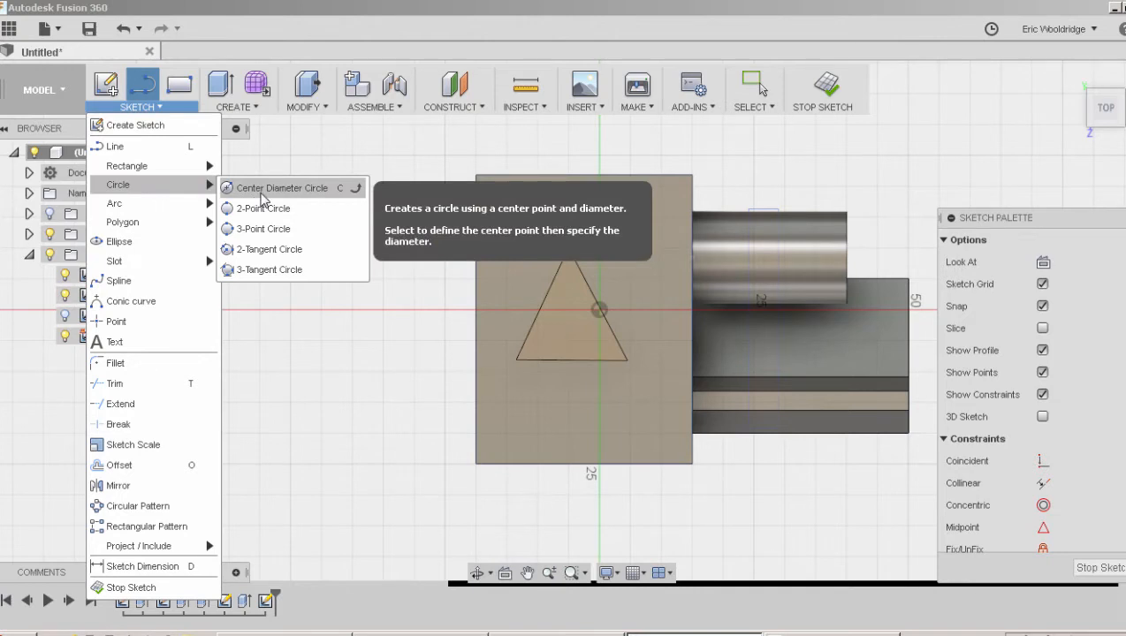
pyautogui.click(258, 189)
pyautogui.click(568, 321)
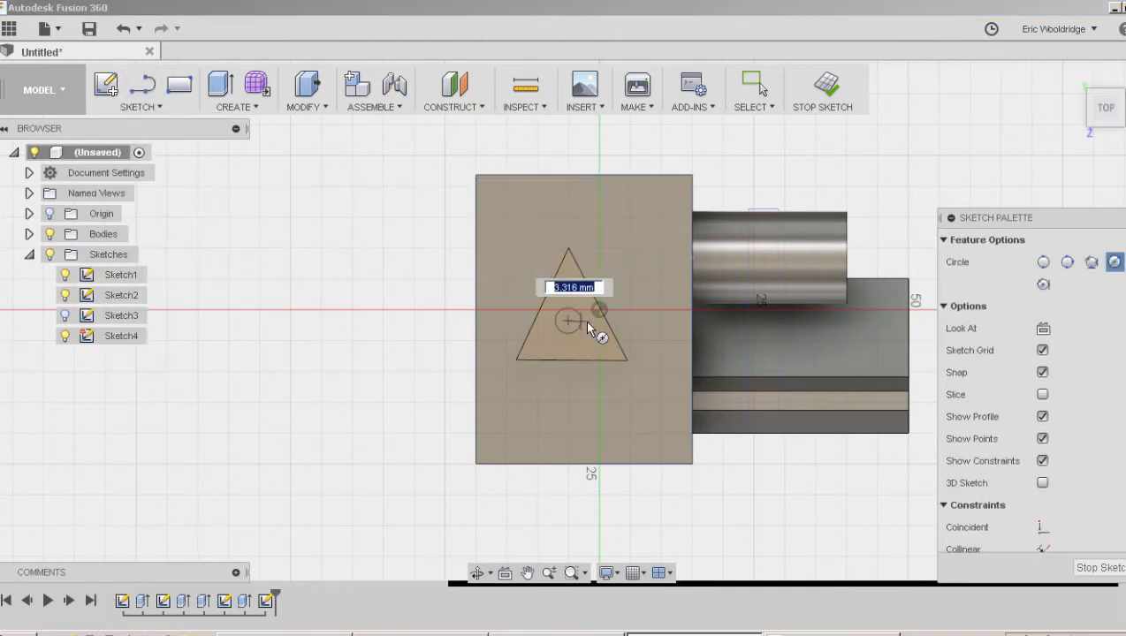
pyautogui.write('7')
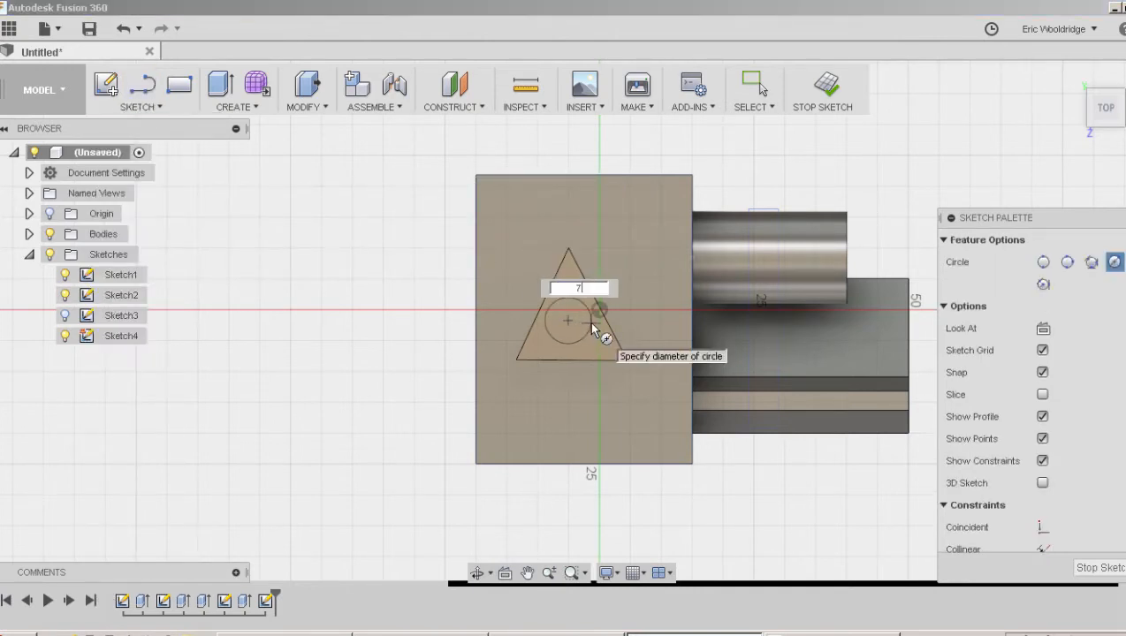
pyautogui.press('Tab')
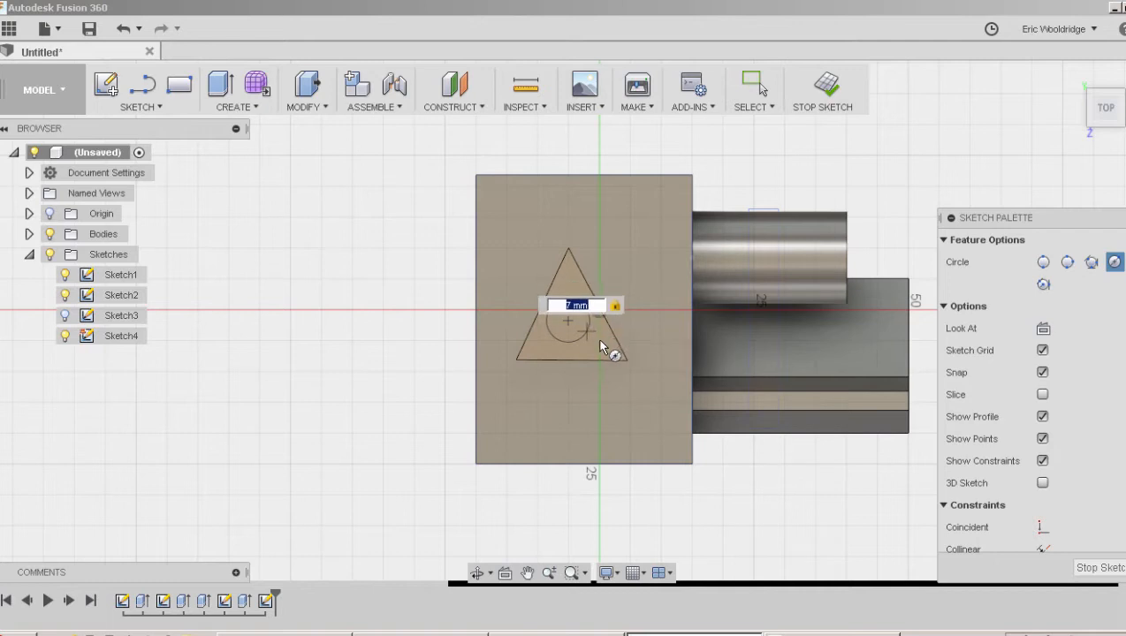
pyautogui.press('Return')
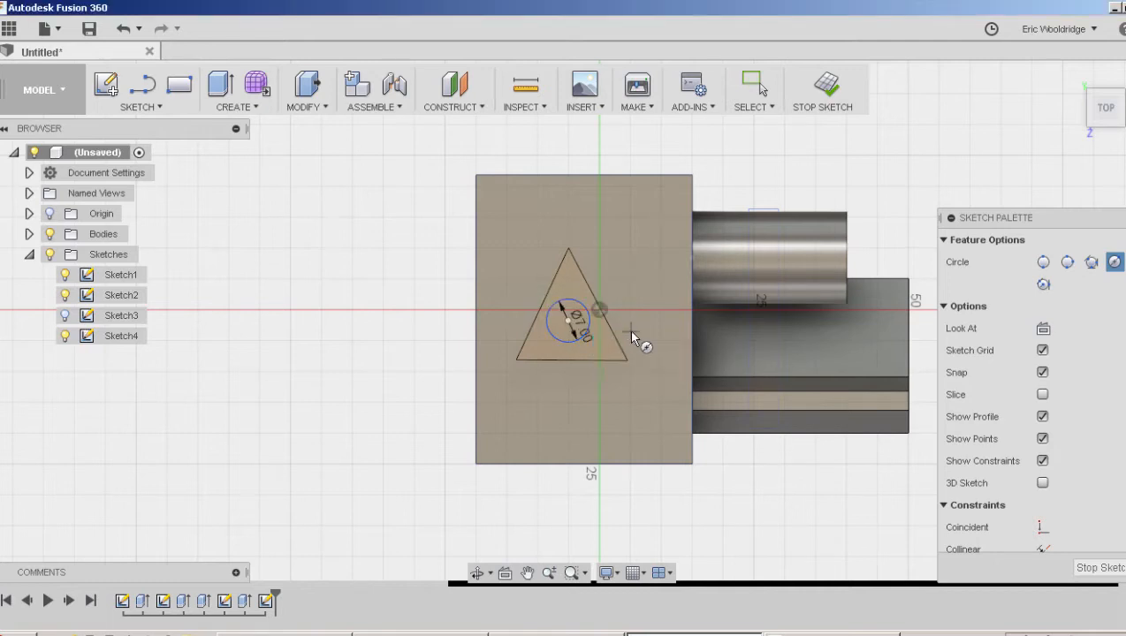
pyautogui.scroll(4, 580, 343)
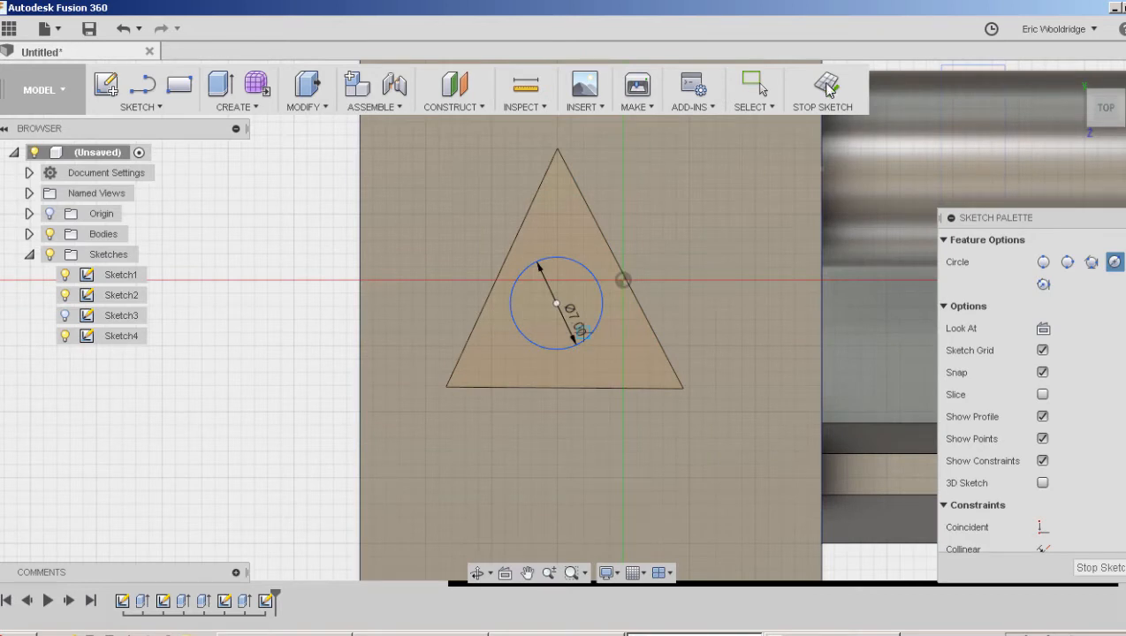
pyautogui.click(829, 88)
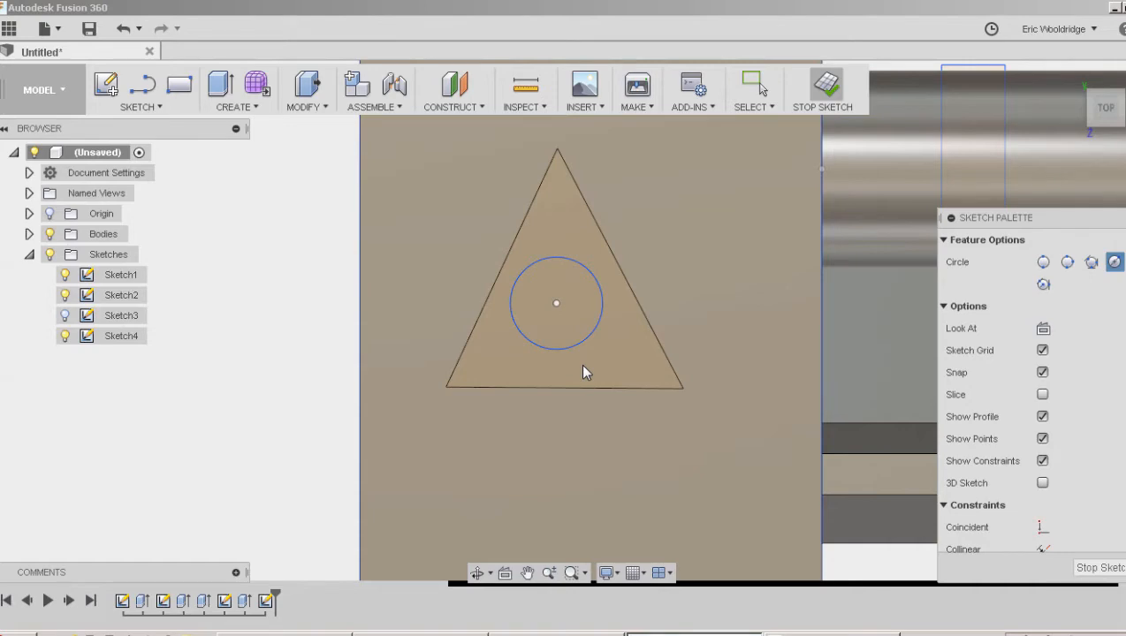
# Extrude the circle on the prism's top face by -50 mm to cut a round hole down into the solid.
pyautogui.scroll(-4, 616, 377)
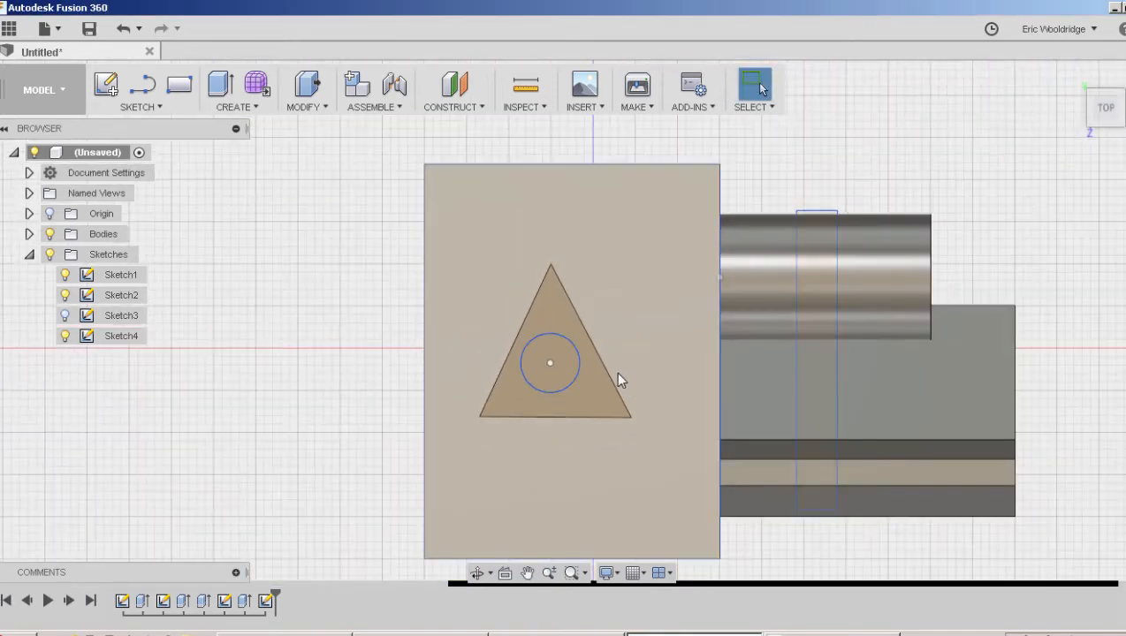
pyautogui.keyDown('shift'); pyautogui.moveTo(658, 426); pyautogui.dragTo(603, 375, button='middle'); pyautogui.keyUp('shift')
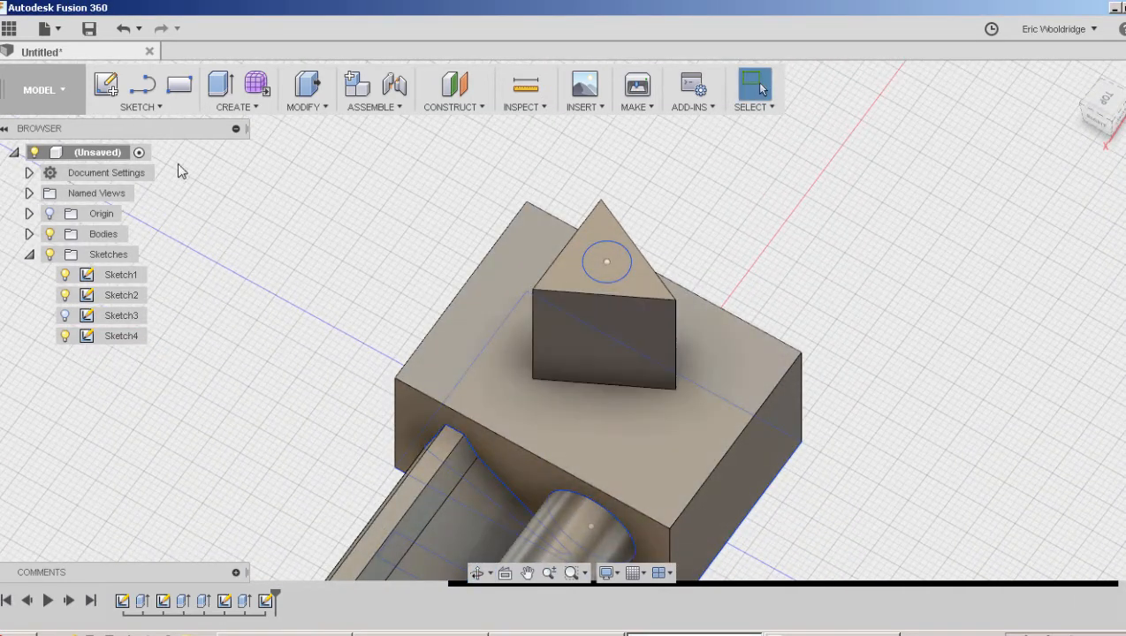
pyautogui.click(221, 84)
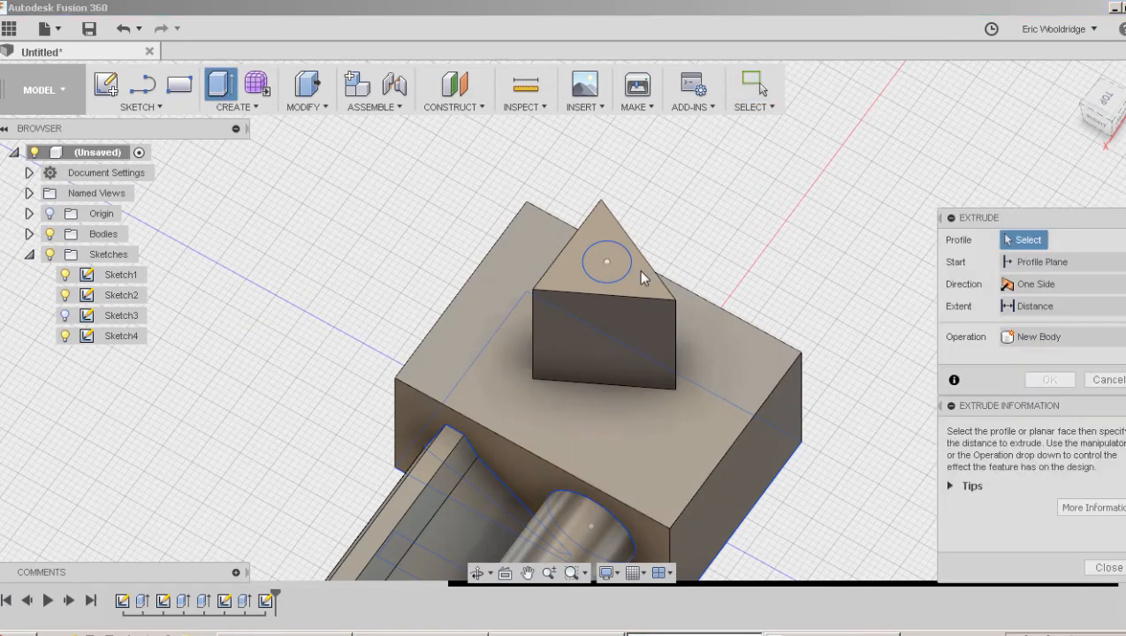
pyautogui.click(623, 273)
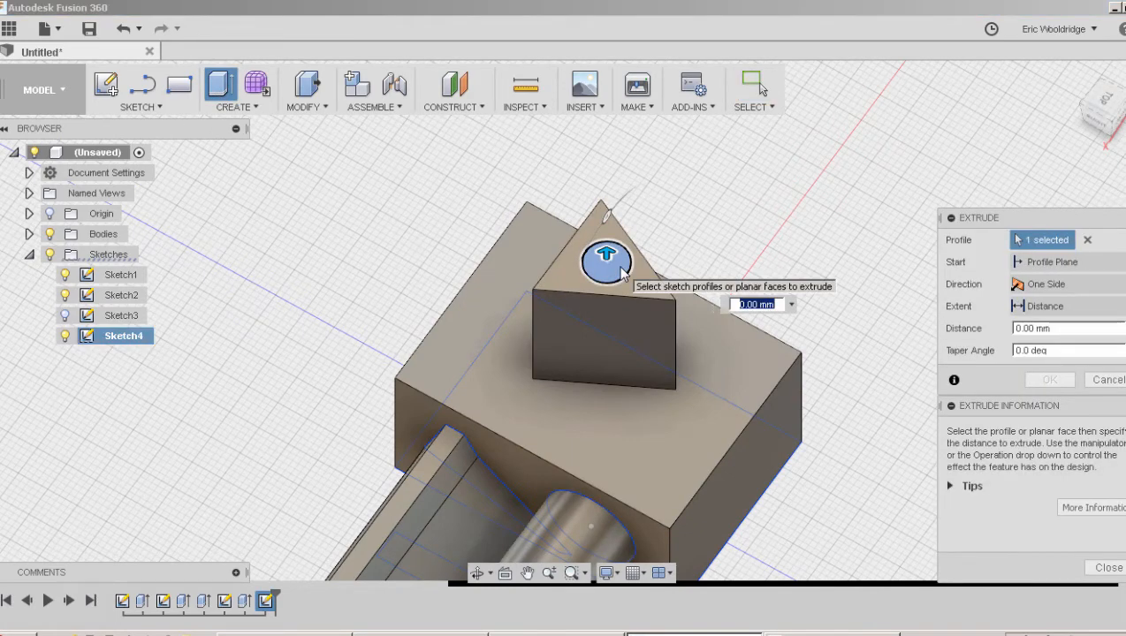
pyautogui.moveTo(606, 258); pyautogui.dragTo(623, 523)
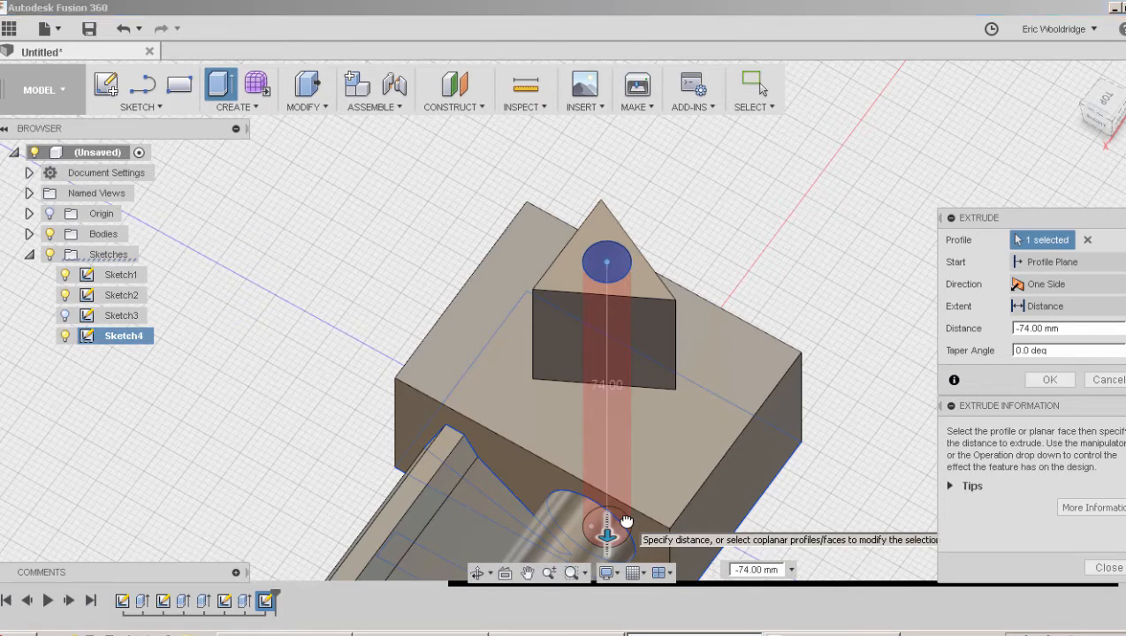
pyautogui.click(765, 570)
pyautogui.write('-50')
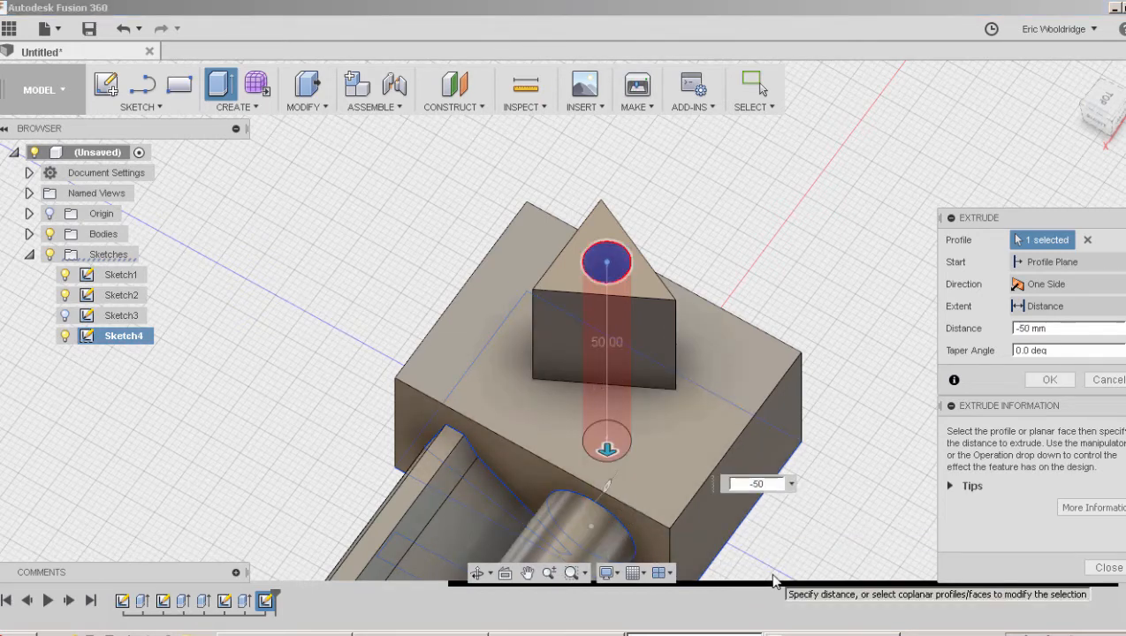
pyautogui.press('Return')
pyautogui.moveTo(734, 225)
pyautogui.keyDown('shift'); pyautogui.mouseDown(button='middle')
pyautogui.moveTo(721, 259)
pyautogui.moveTo(721, 249)
pyautogui.moveTo(697, 254)
pyautogui.moveTo(691, 238)
pyautogui.moveTo(706, 211)
pyautogui.moveTo(715, 221)
pyautogui.mouseUp(button='middle'); pyautogui.keyUp('shift')
pyautogui.moveTo(782, 265); pyautogui.dragTo(666, 233, button='middle')
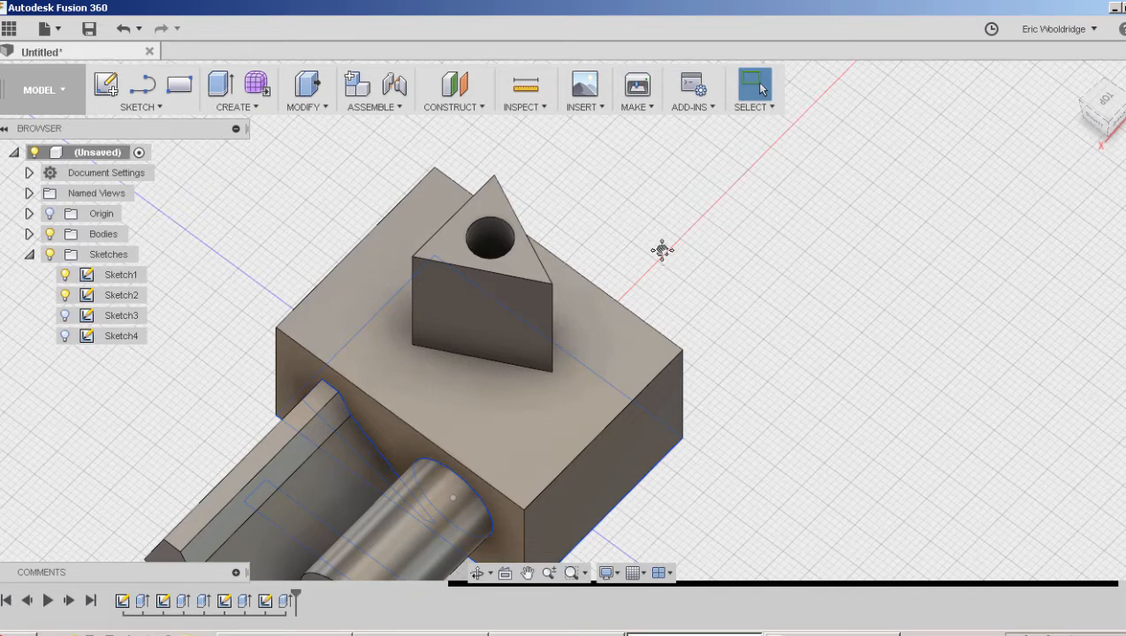
pyautogui.moveTo(661, 249); pyautogui.dragTo(669, 239, button='middle')
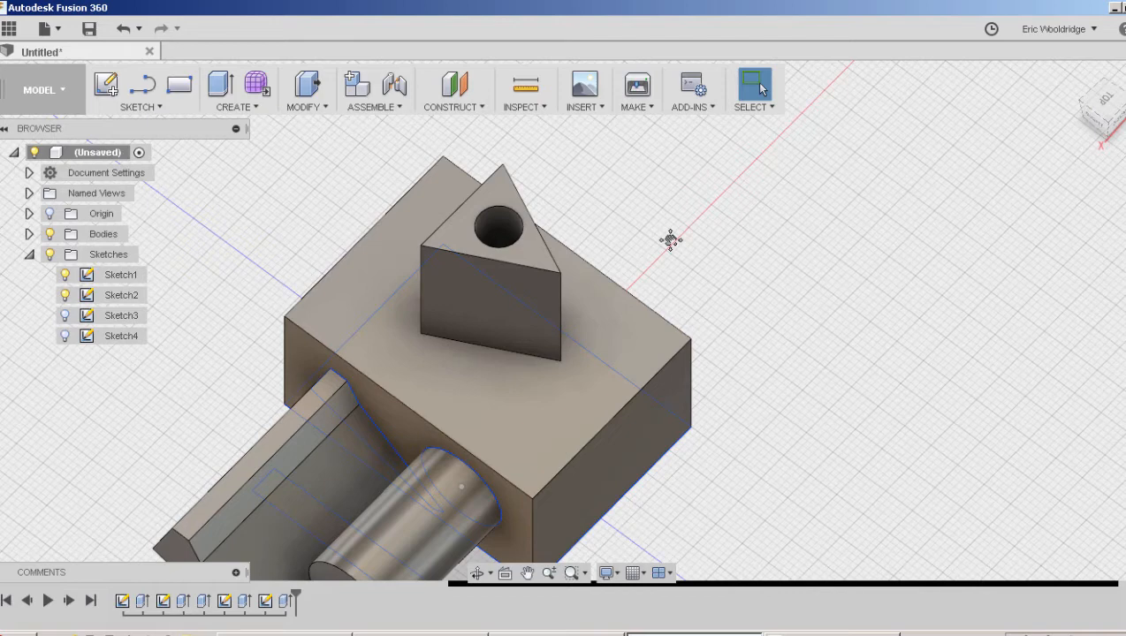
# Press Pull the triangular prism's top face to set the prism's extrusion height to 12 mm.
pyautogui.scroll(2, 636, 210)
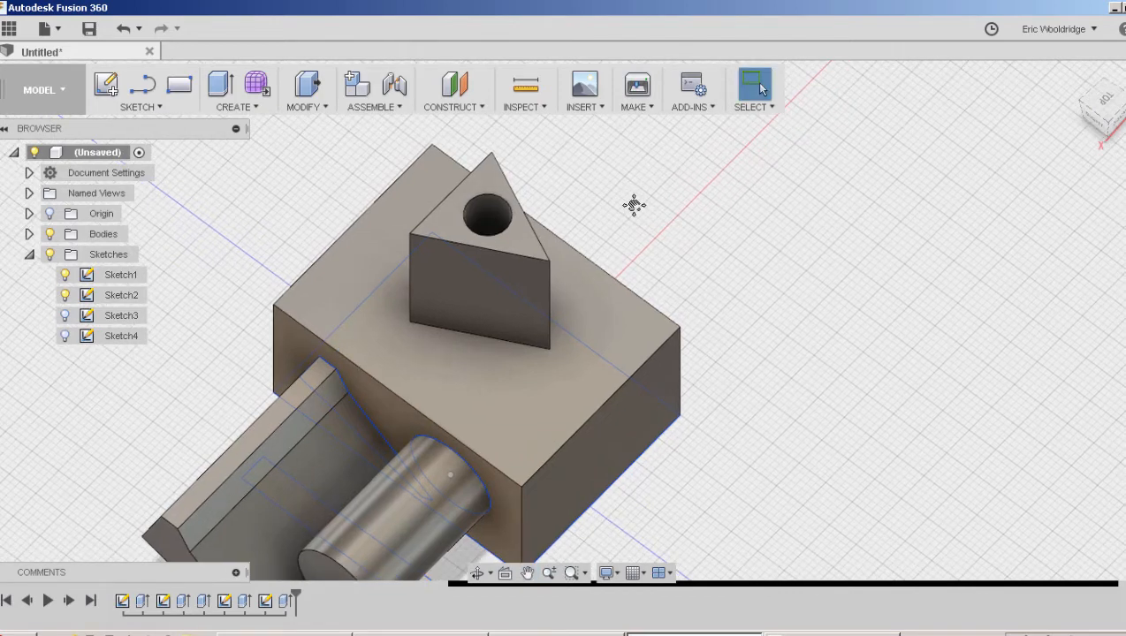
pyautogui.scroll(-3, 634, 206)
pyautogui.moveTo(668, 208); pyautogui.dragTo(643, 213, button='middle')
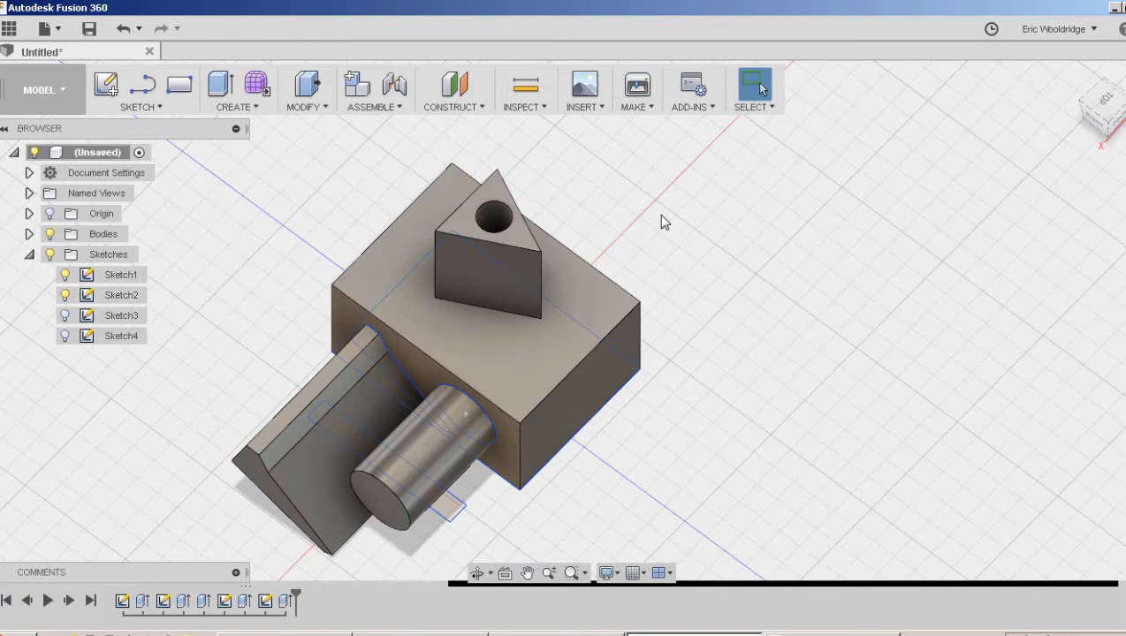
pyautogui.click(311, 93)
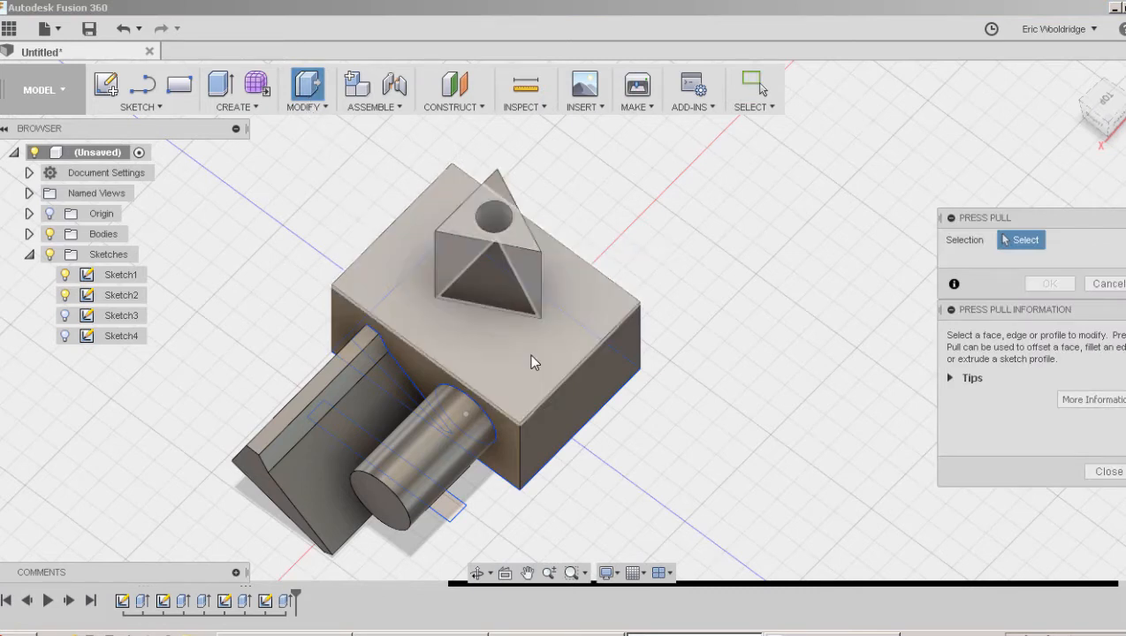
pyautogui.click(520, 239)
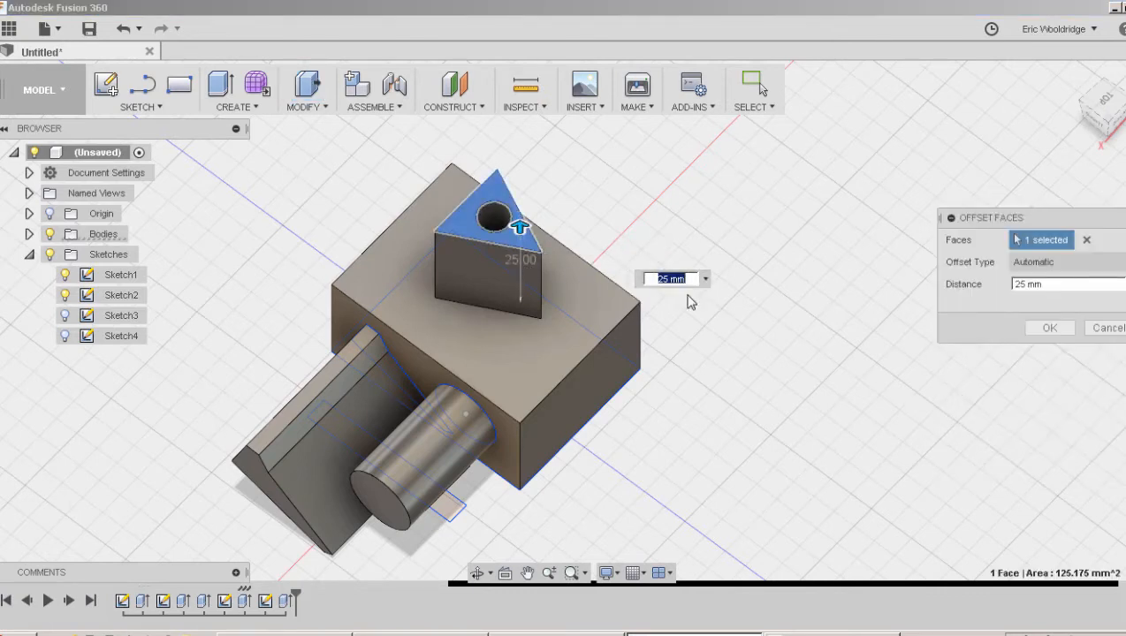
pyautogui.write('12')
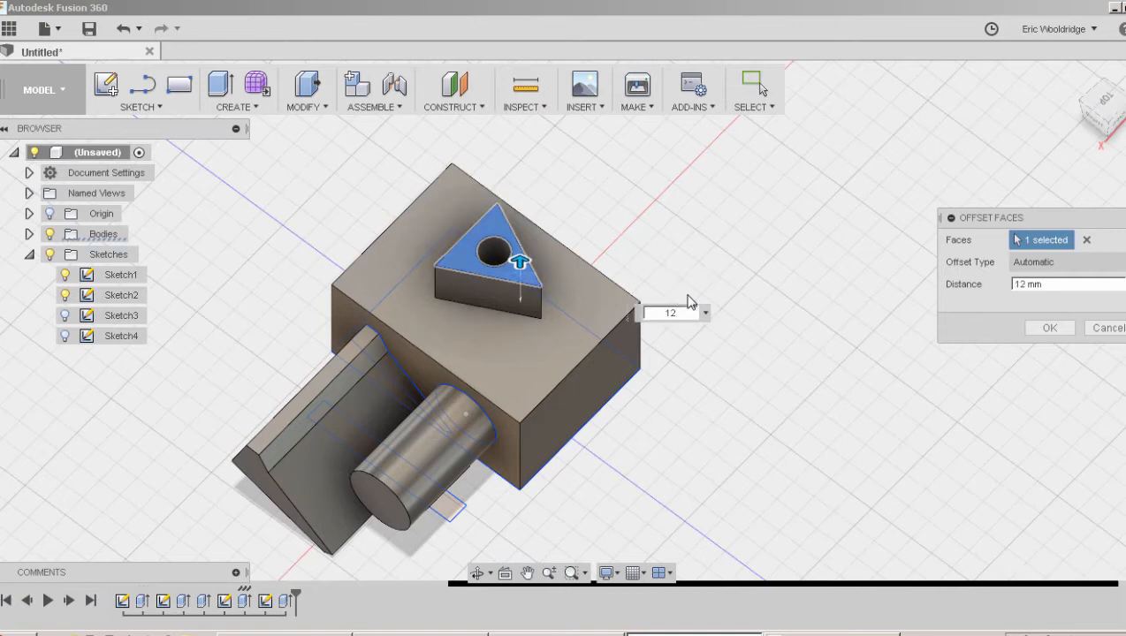
pyautogui.press('Return')
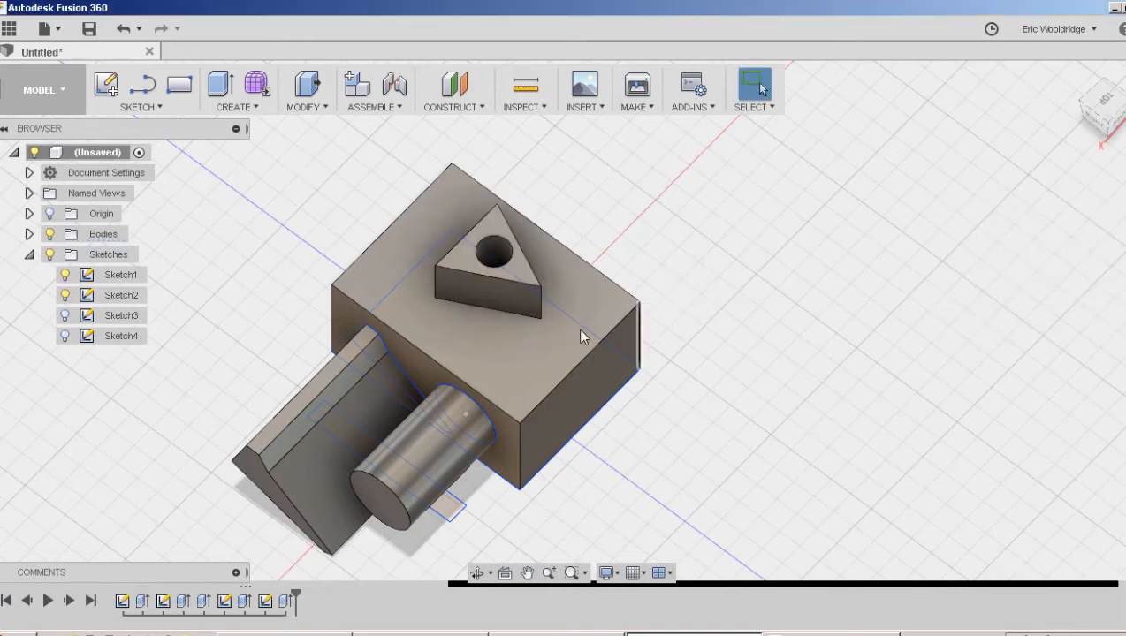
# Press Pull the cylinder's circular end face to set the cylinder's length to 20 mm.
pyautogui.click(307, 84)
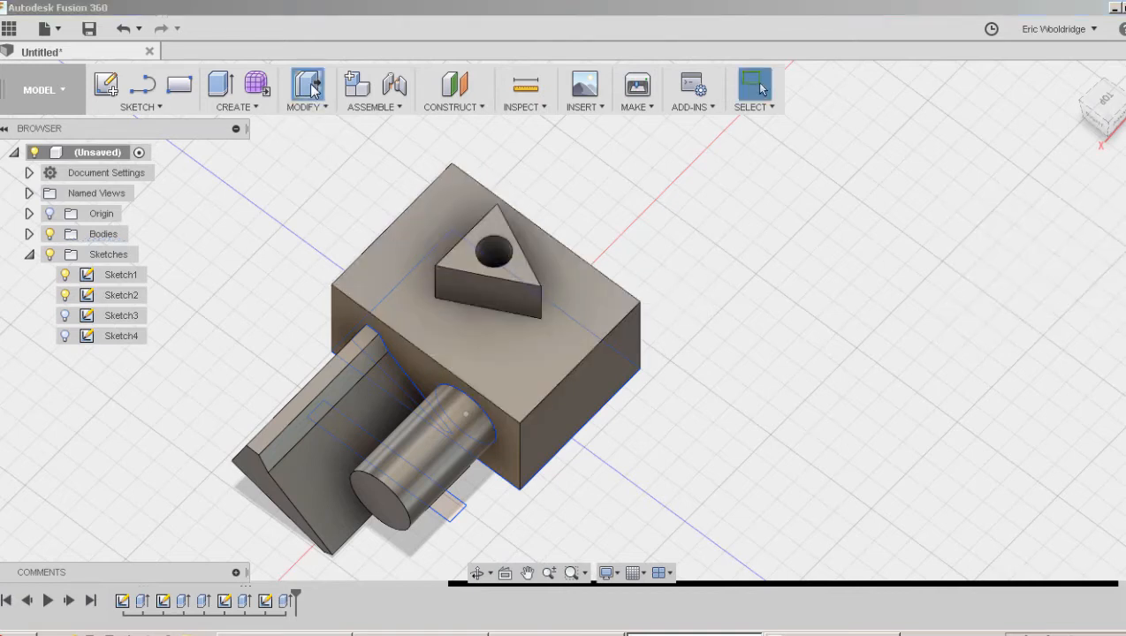
pyautogui.click(386, 506)
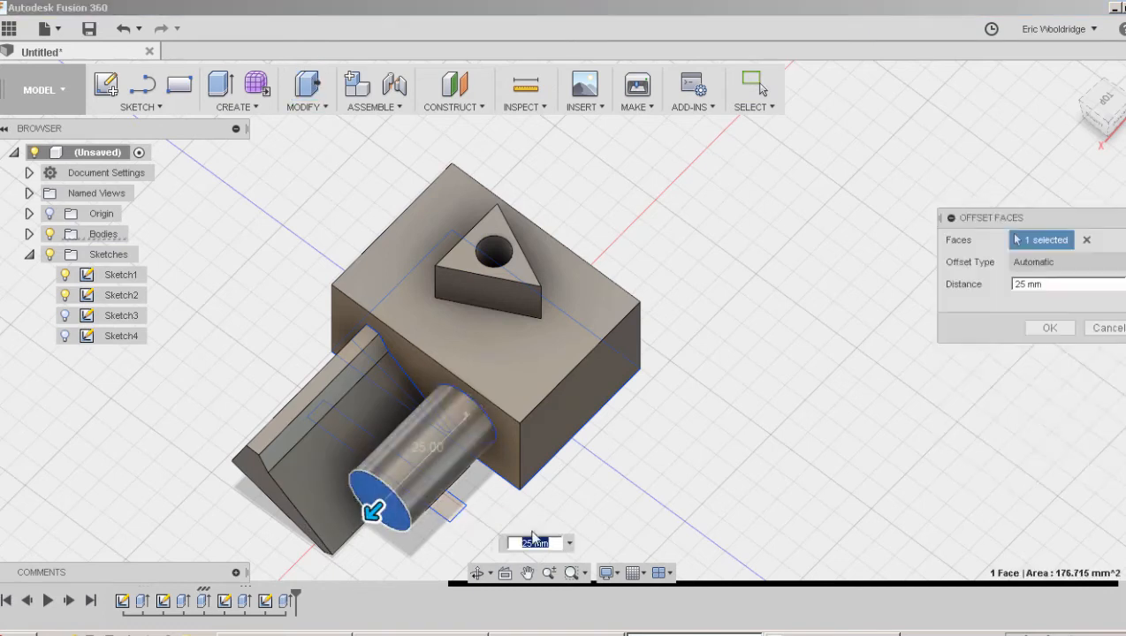
pyautogui.write('20')
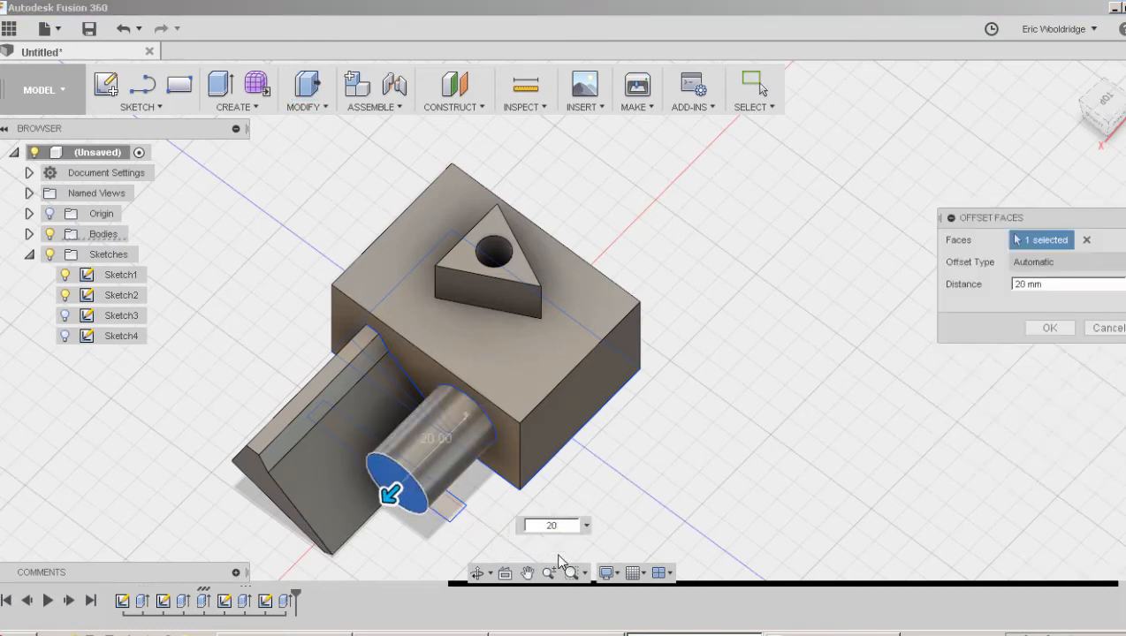
pyautogui.press('Return')
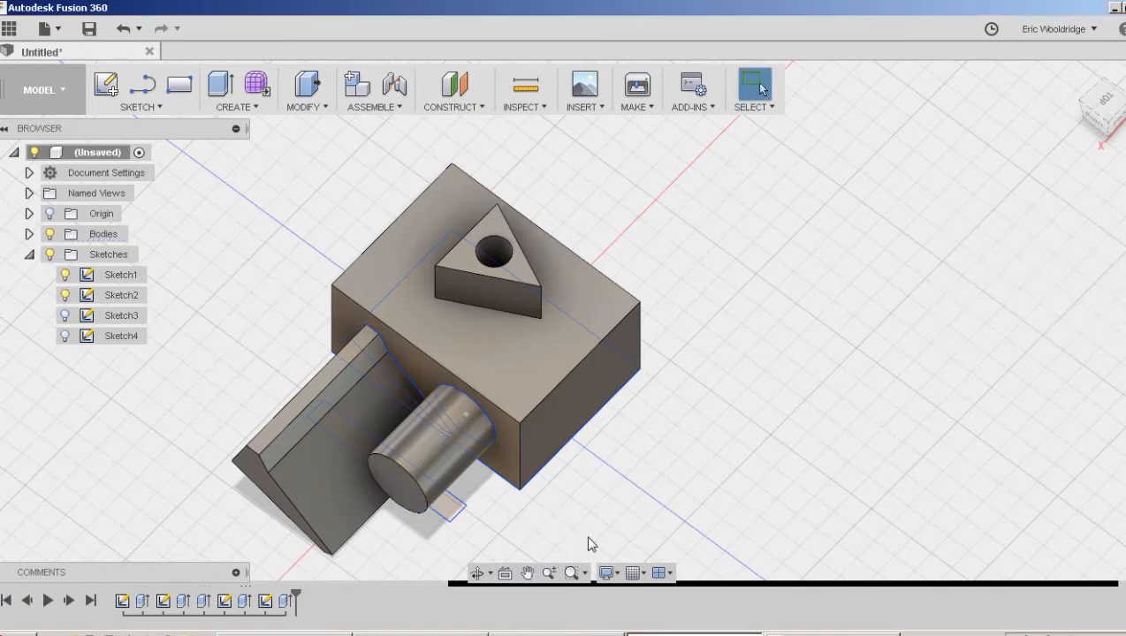
# Fillet the block's vertical corner edge beside the cylinder with a constant radius of 5 mm.
pyautogui.keyDown('shift'); pyautogui.moveTo(675, 330); pyautogui.dragTo(665, 304, button='middle'); pyautogui.keyUp('shift')
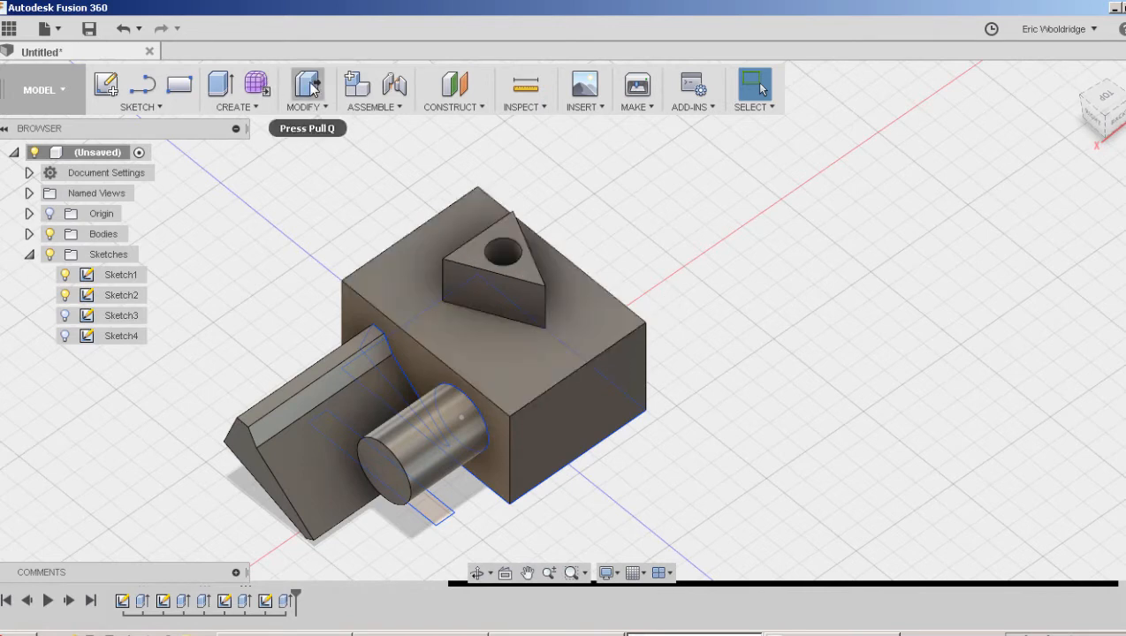
pyautogui.click(319, 109)
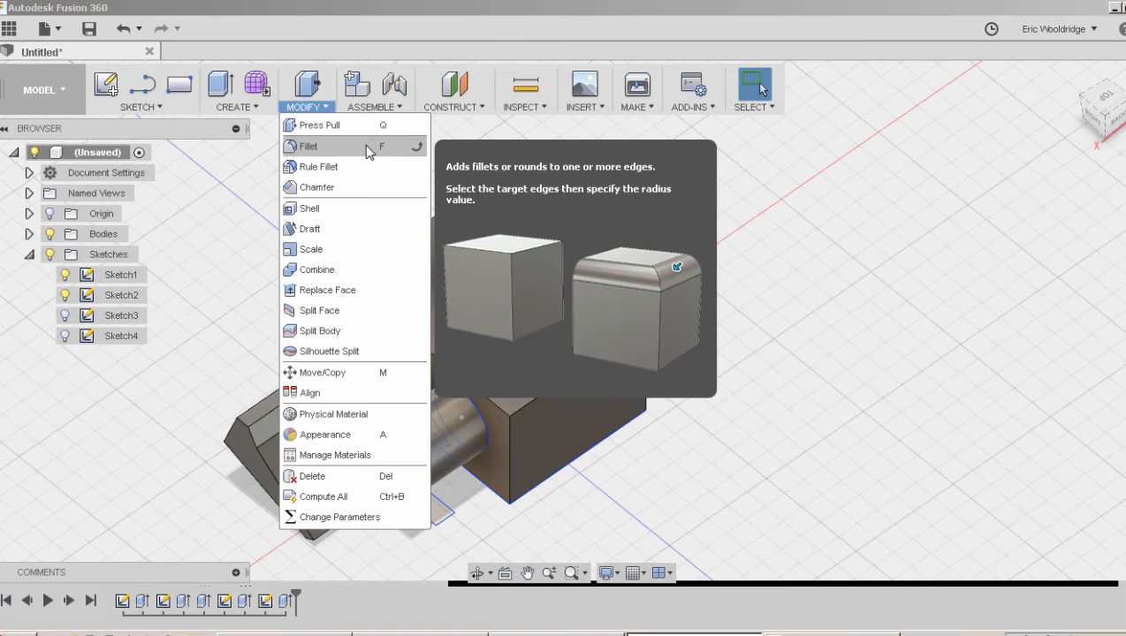
pyautogui.click(368, 152)
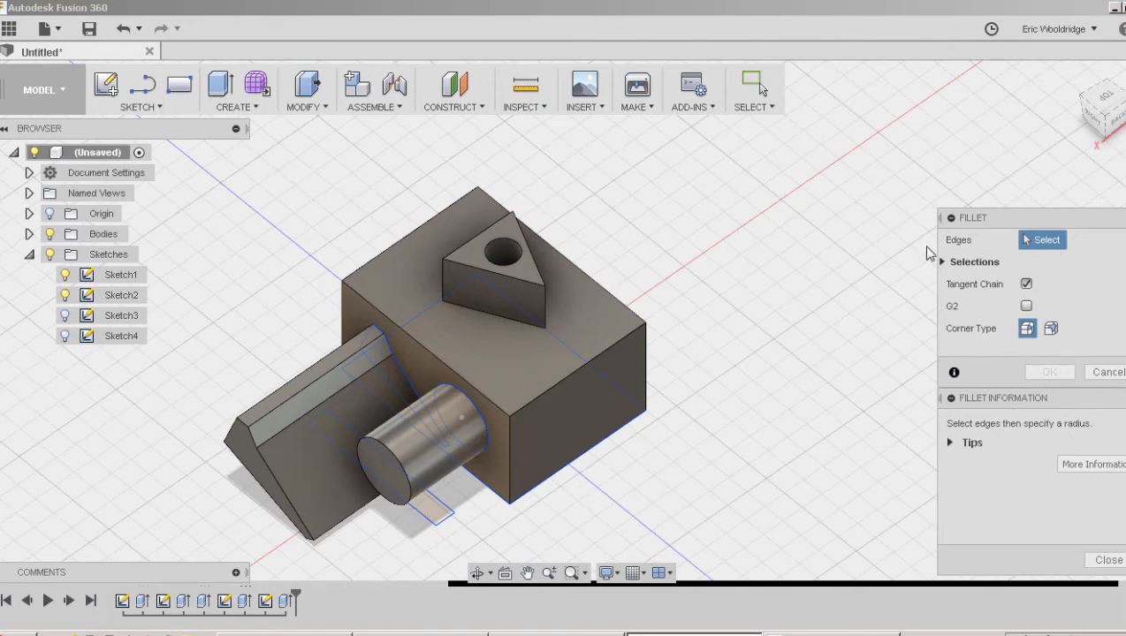
pyautogui.click(511, 459)
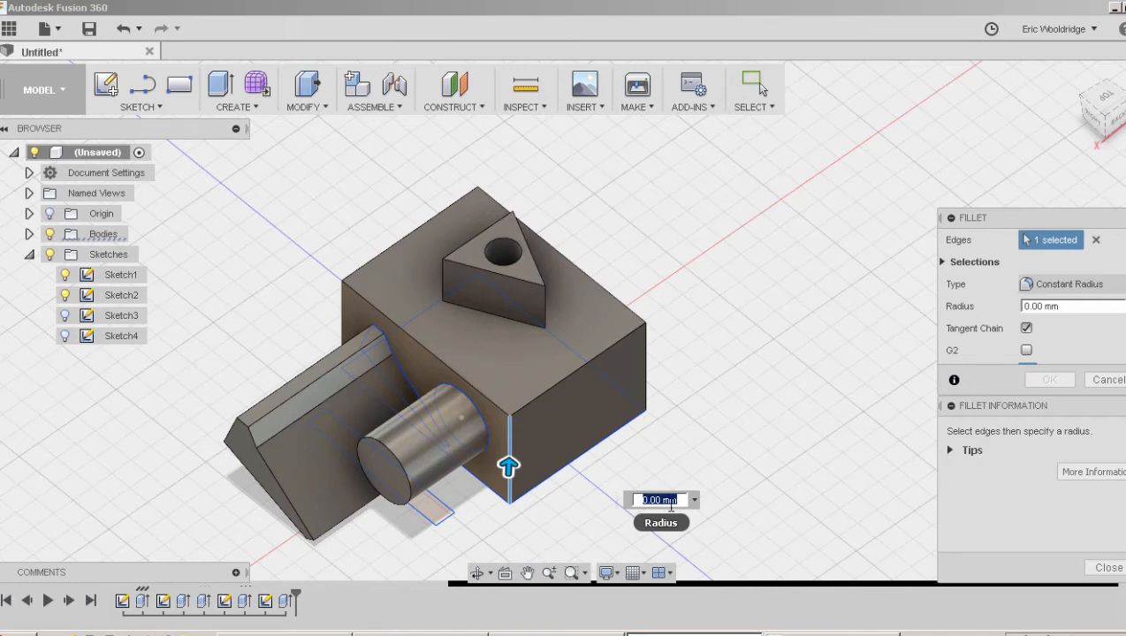
pyautogui.write('5')
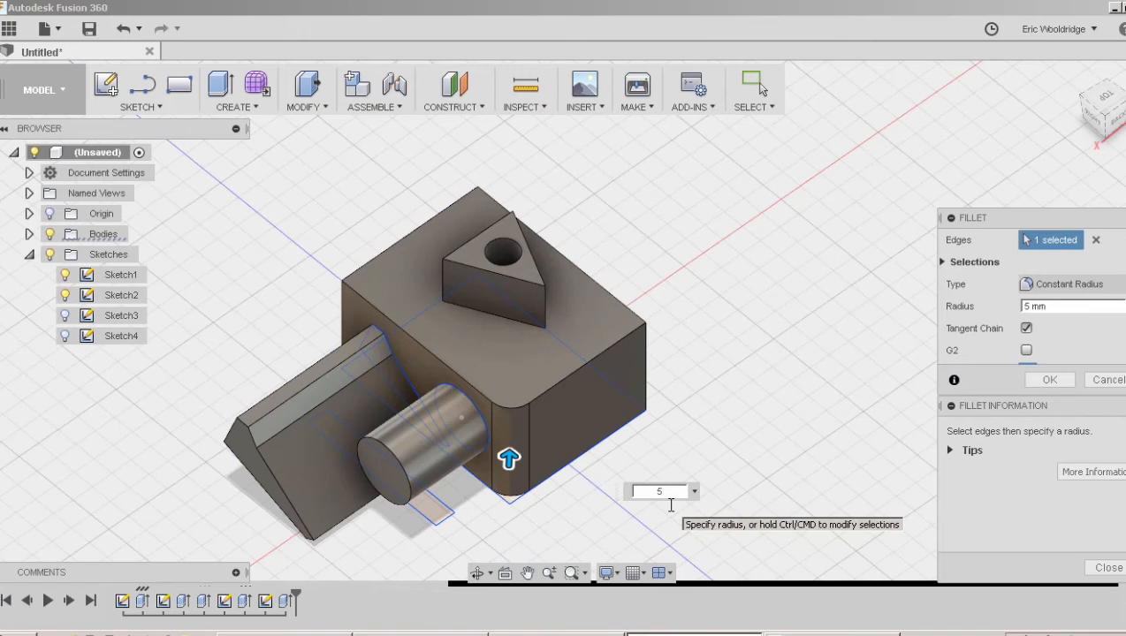
pyautogui.press('BackSpace')
pyautogui.write('7')
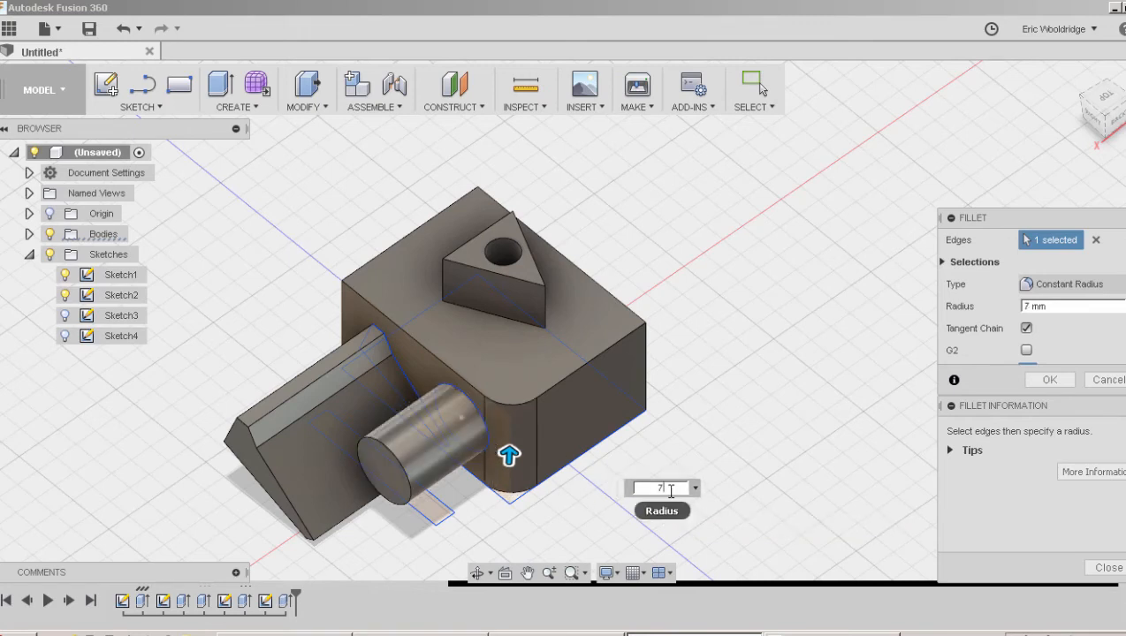
pyautogui.write('5')
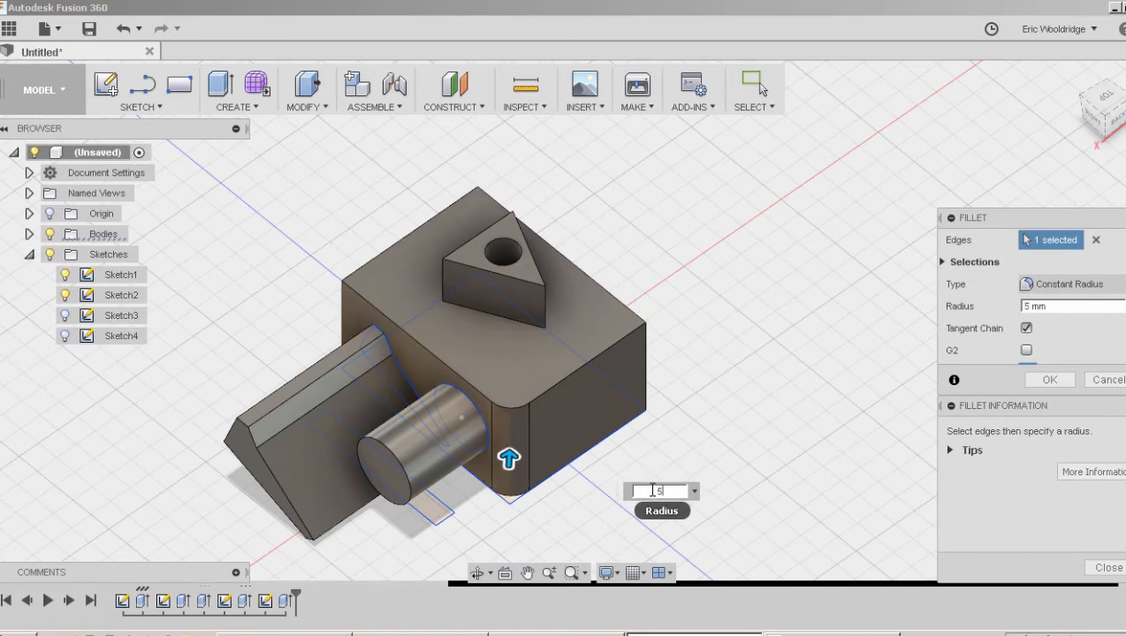
pyautogui.press('Return')
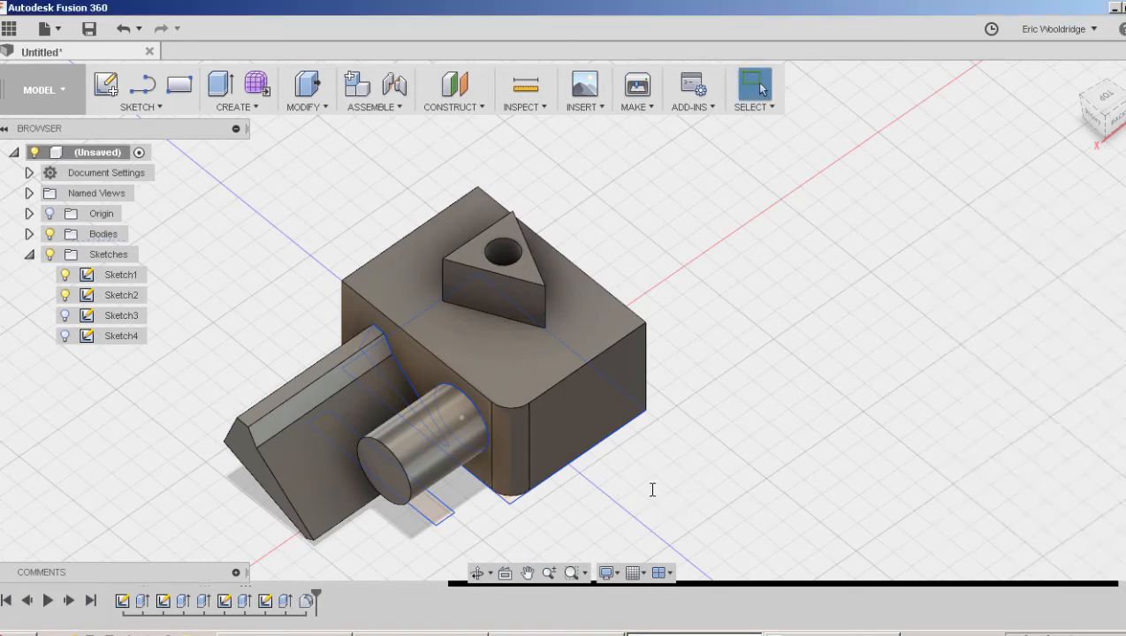
# Fillet the block's three remaining vertical corner edges together with a 5 mm radius.
pyautogui.keyDown('shift'); pyautogui.moveTo(720, 414); pyautogui.dragTo(669, 343, button='middle'); pyautogui.keyUp('shift')
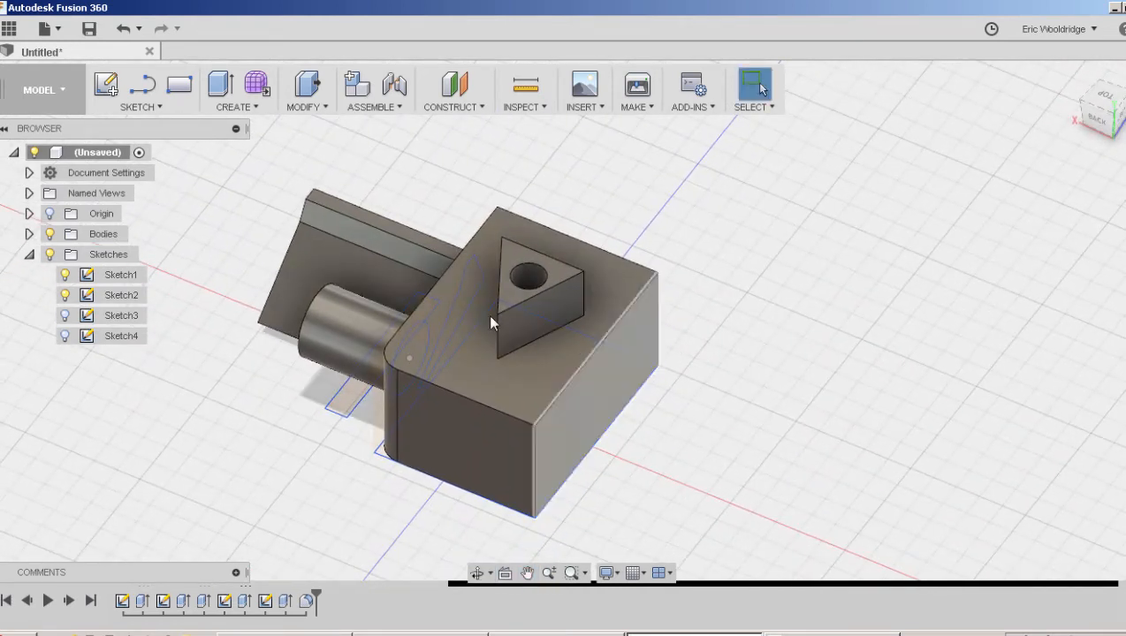
pyautogui.click(311, 106)
pyautogui.click(316, 143)
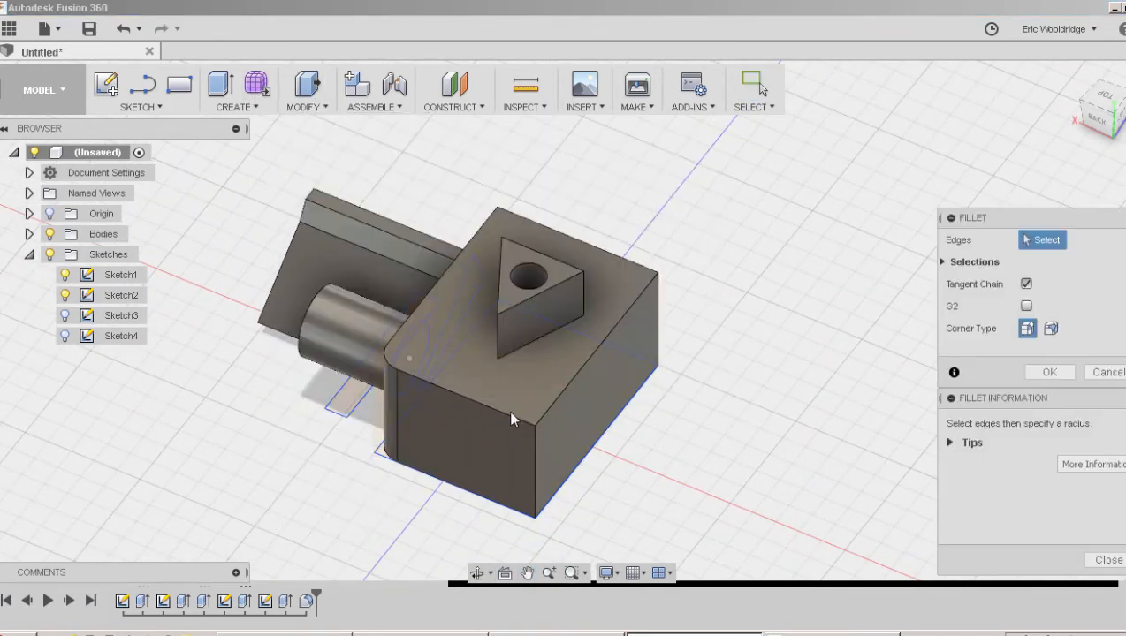
pyautogui.click(536, 471)
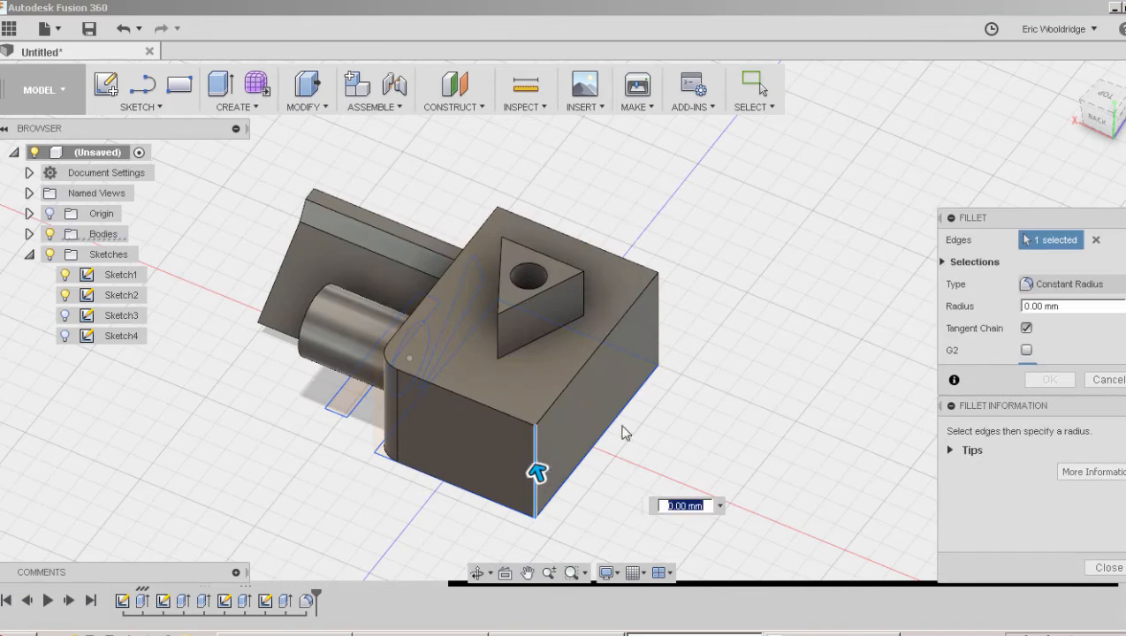
pyautogui.click(661, 327)
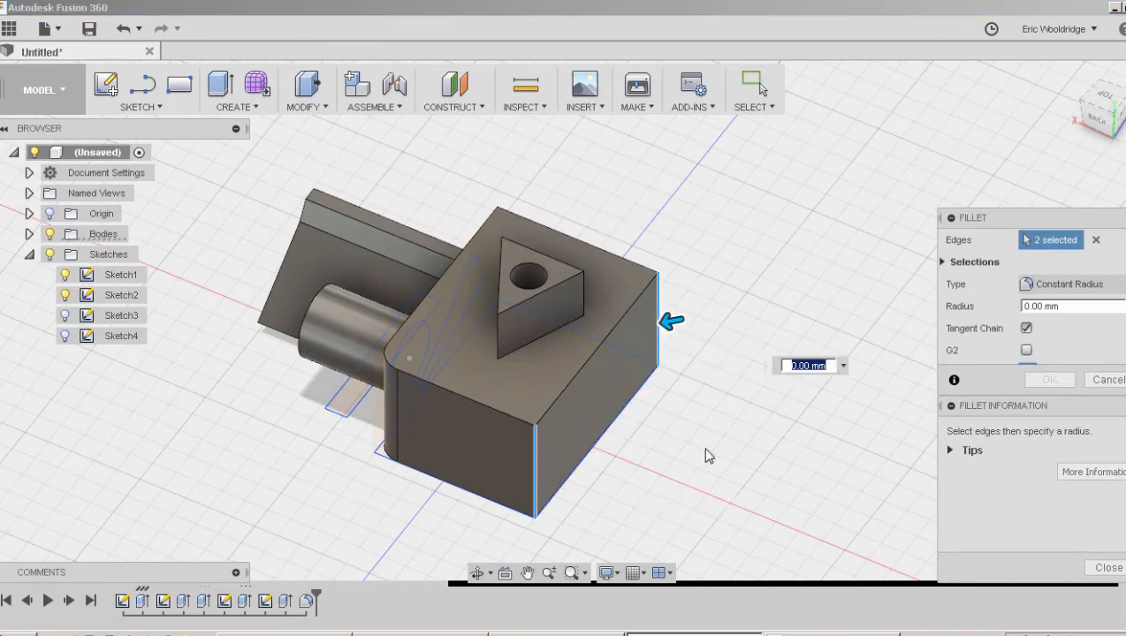
pyautogui.keyDown('shift'); pyautogui.moveTo(716, 459); pyautogui.dragTo(495, 469, button='middle'); pyautogui.keyUp('shift')
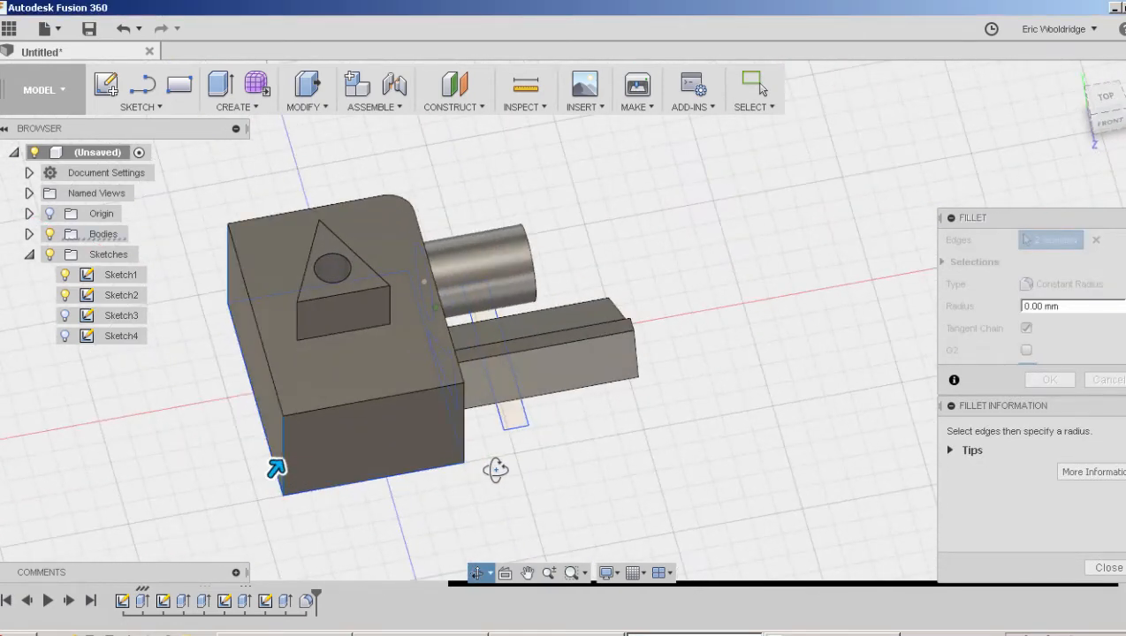
pyautogui.click(463, 432)
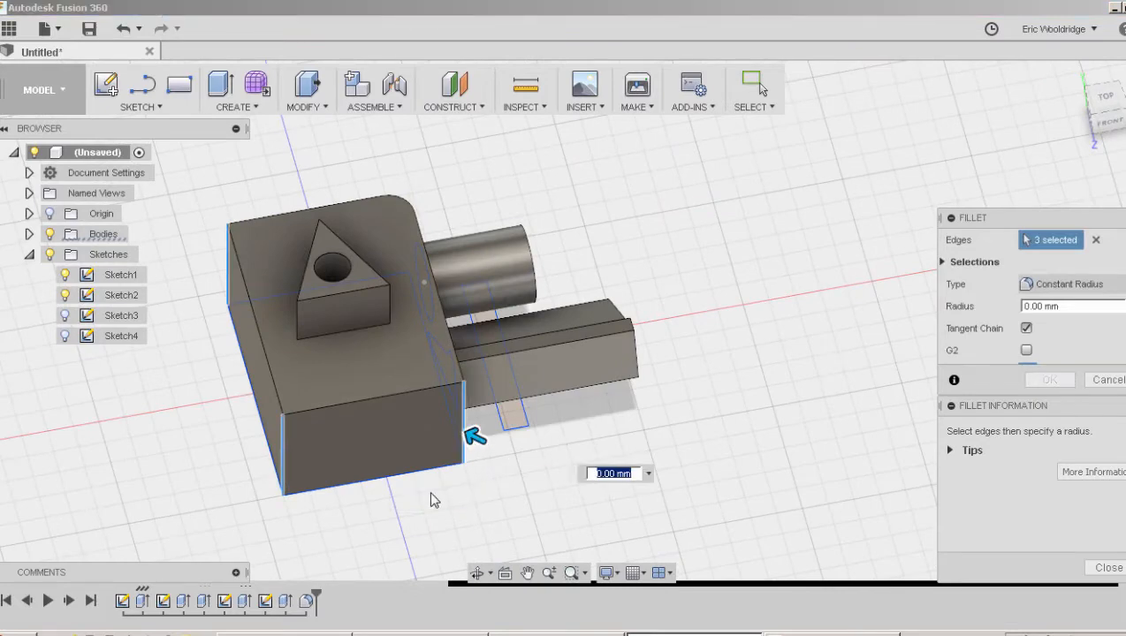
pyautogui.keyDown('shift'); pyautogui.moveTo(432, 500); pyautogui.dragTo(698, 377, button='middle'); pyautogui.keyUp('shift')
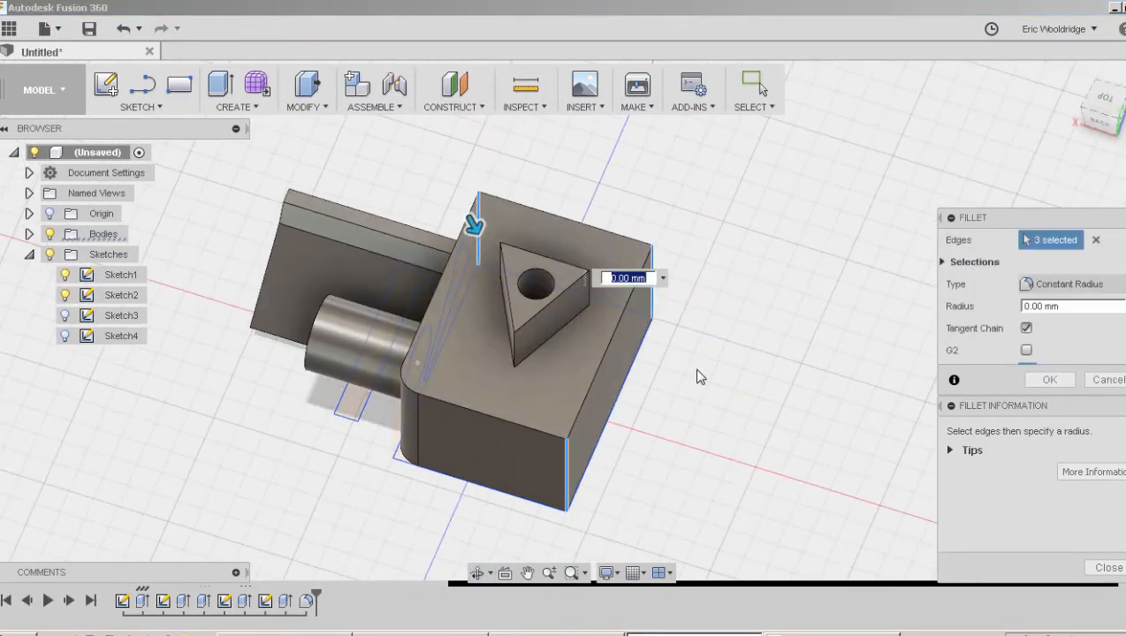
pyautogui.write('10')
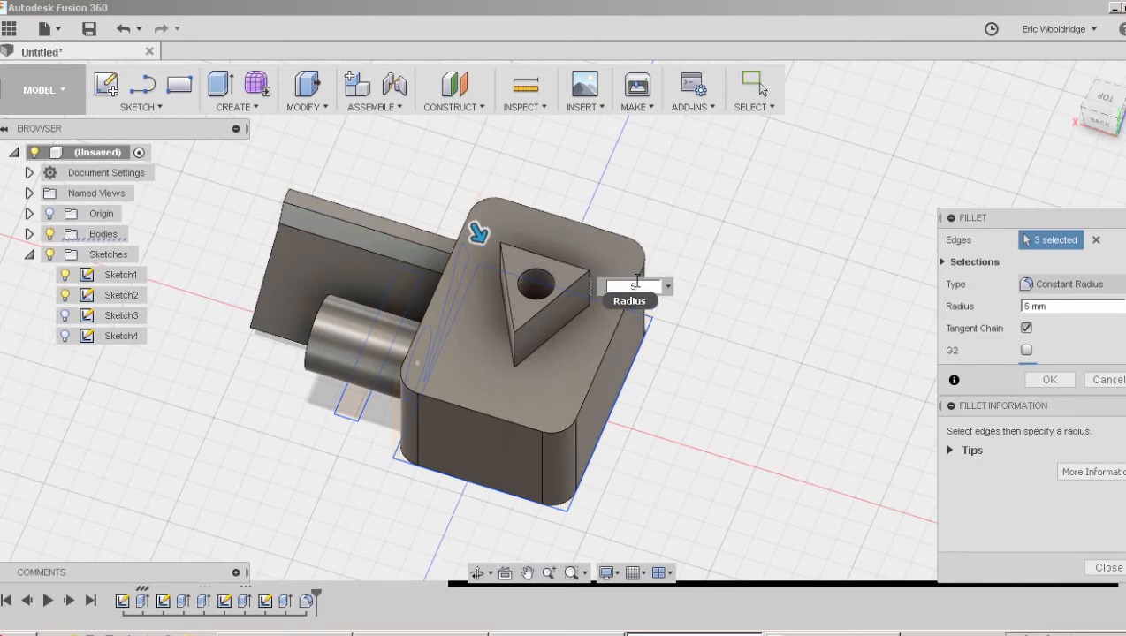
pyautogui.press('Return')
# Fillet the tangent edge chain around the block's top face with a 2 mm radius.
pyautogui.keyDown('shift'); pyautogui.moveTo(742, 402); pyautogui.dragTo(724, 298, button='middle'); pyautogui.keyUp('shift')
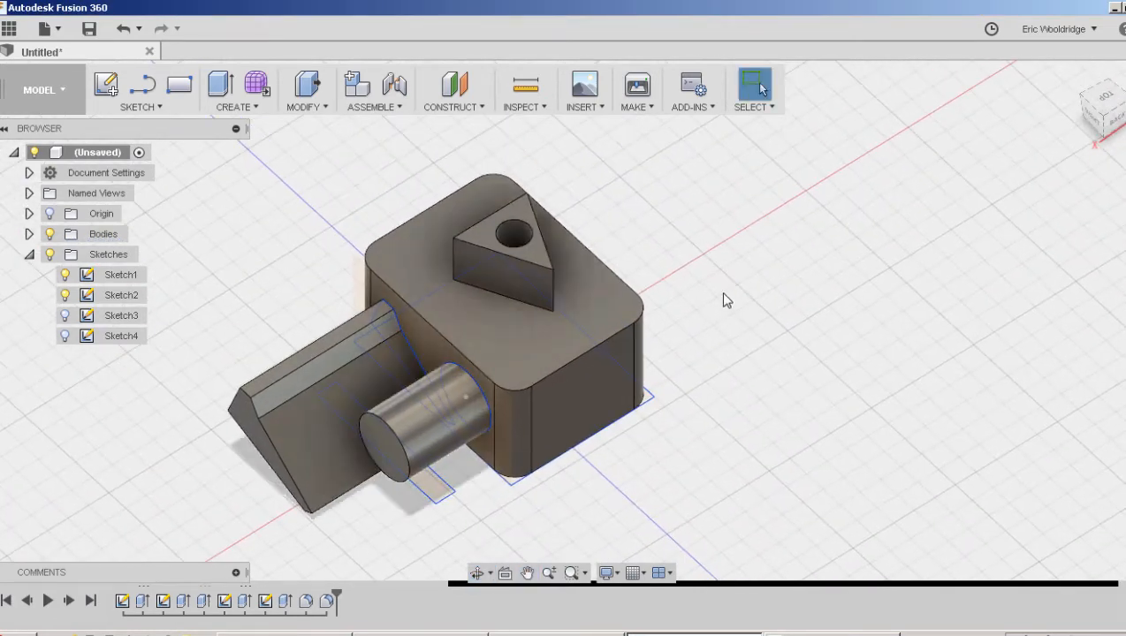
pyautogui.click(305, 107)
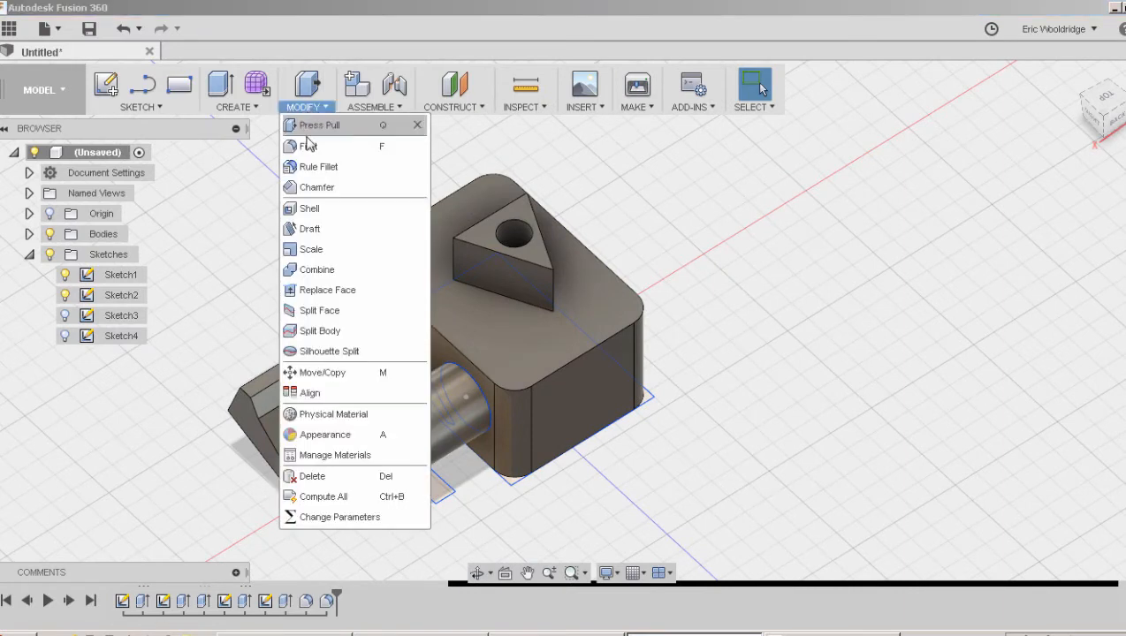
pyautogui.click(311, 144)
pyautogui.click(439, 339)
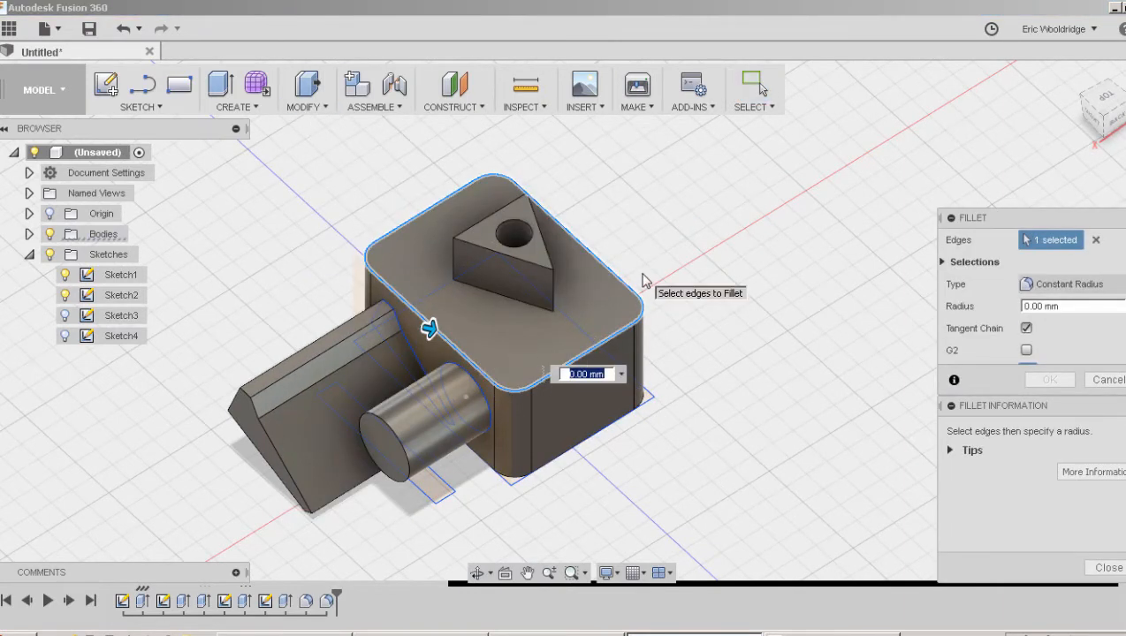
pyautogui.write('2')
pyautogui.press('Return')
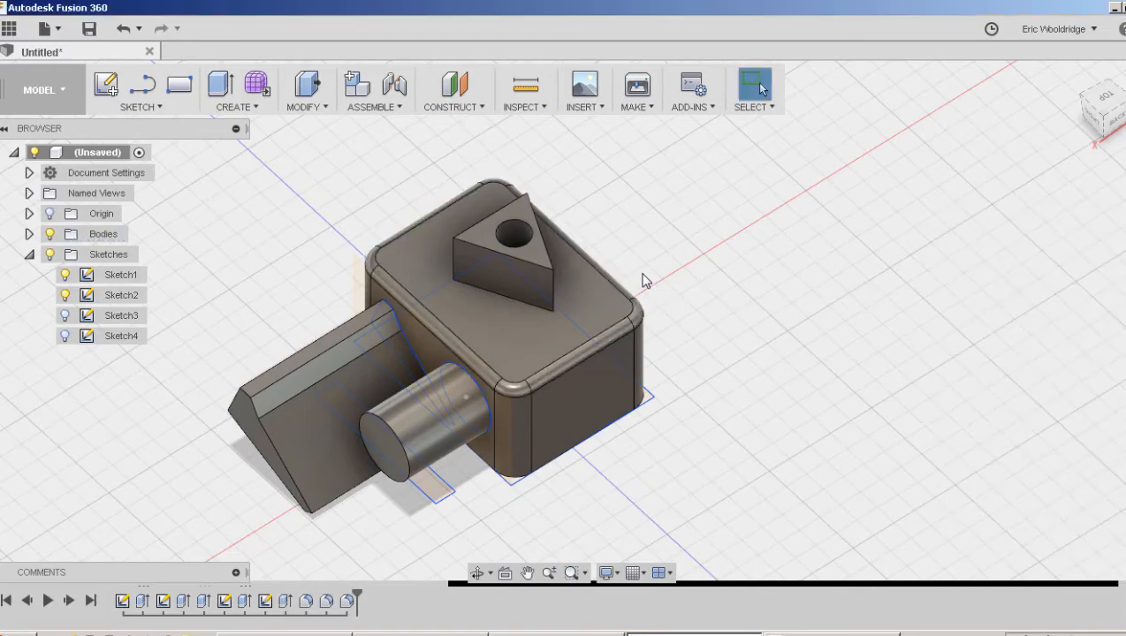
pyautogui.moveTo(712, 392)
pyautogui.keyDown('shift'); pyautogui.mouseDown(button='middle')
pyautogui.moveTo(714, 297)
pyautogui.moveTo(733, 355)
pyautogui.moveTo(792, 370)
pyautogui.moveTo(700, 385)
pyautogui.mouseUp(button='middle'); pyautogui.keyUp('shift')
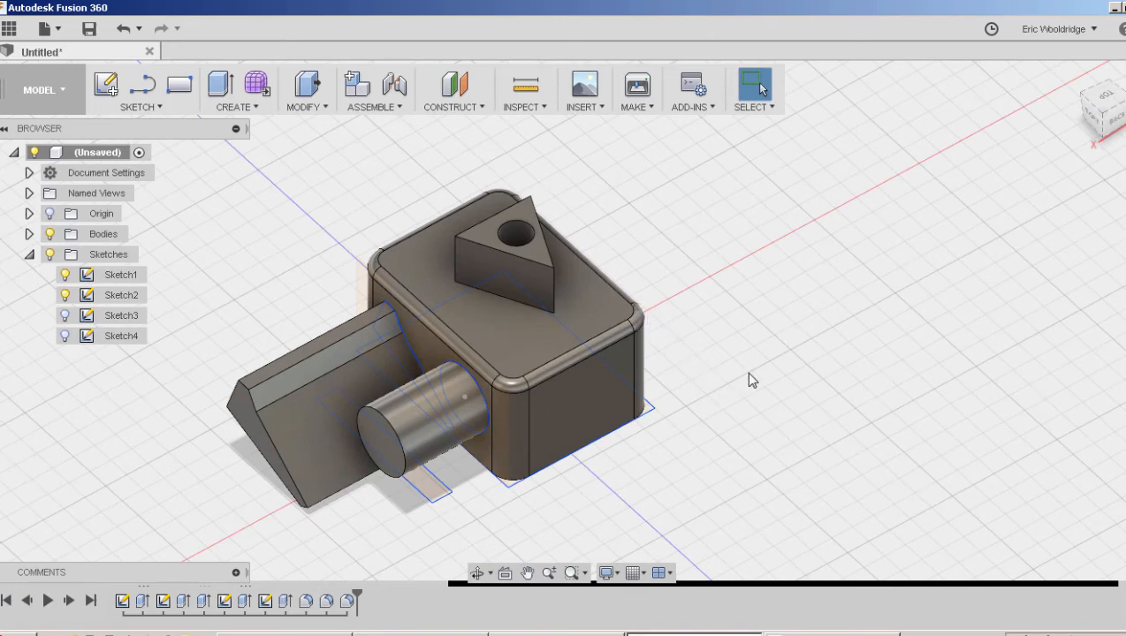
pyautogui.keyDown('shift'); pyautogui.moveTo(749, 380); pyautogui.dragTo(642, 371, button='middle'); pyautogui.keyUp('shift')
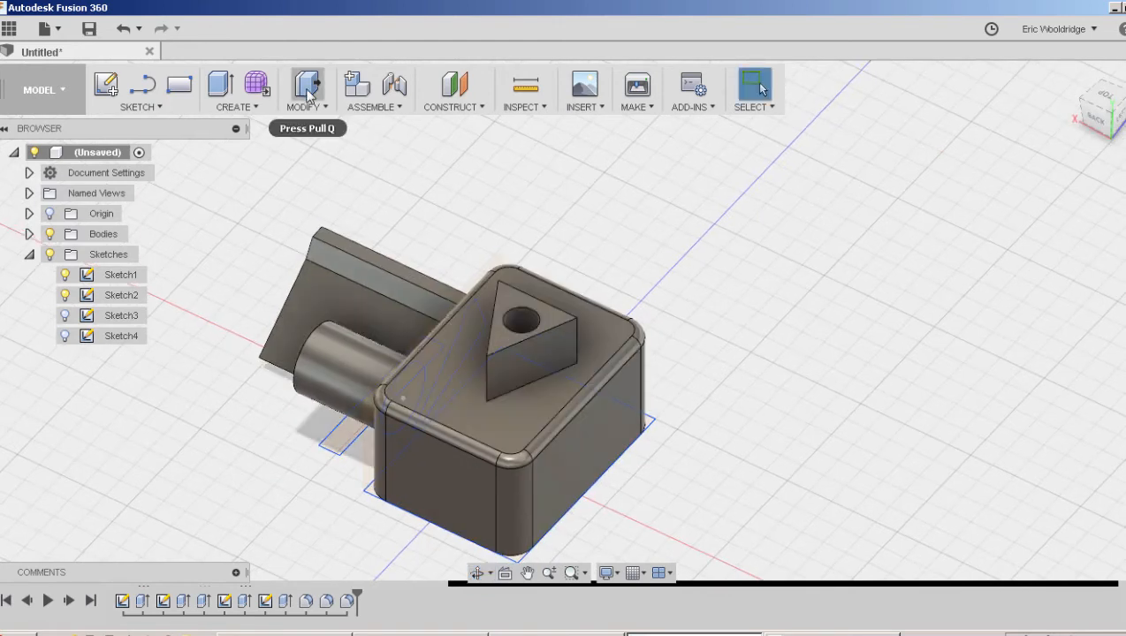
pyautogui.click(308, 84)
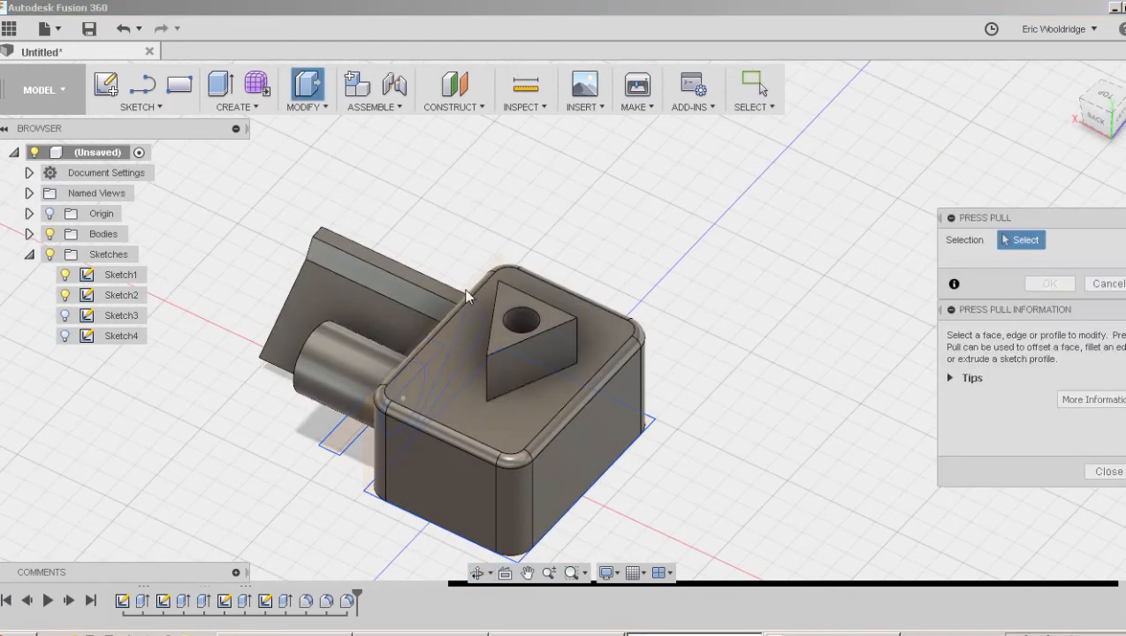
pyautogui.click(511, 354)
pyautogui.click(489, 329)
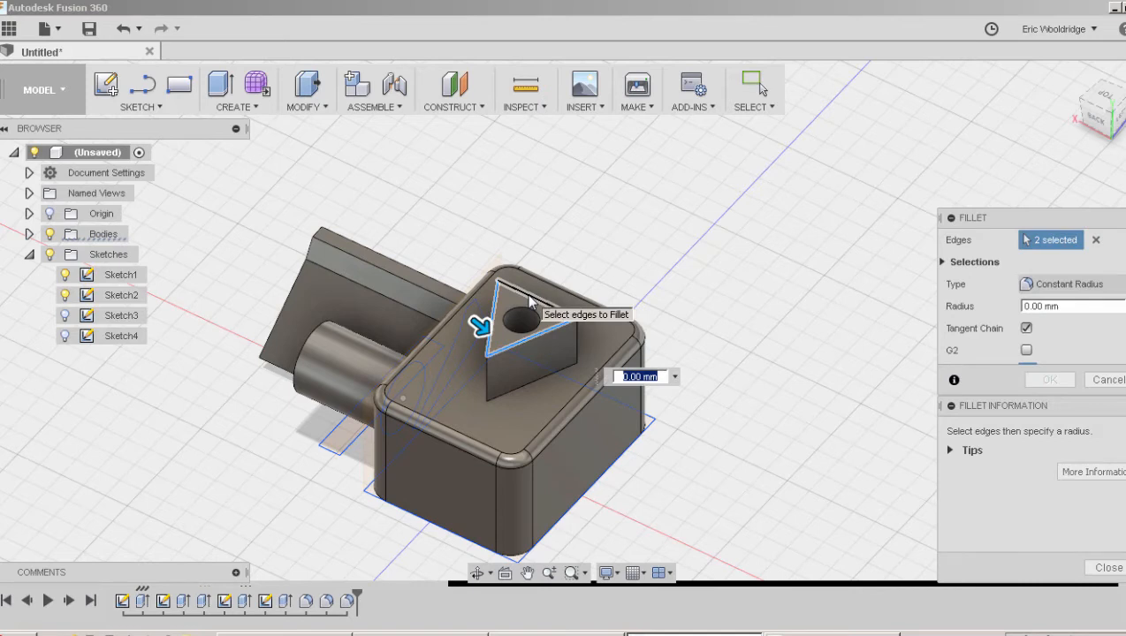
pyautogui.press('Escape')
# Fillet the three edges around the triangular prism's top face with a constant radius of 1 mm.
pyautogui.click(316, 107)
pyautogui.click(305, 143)
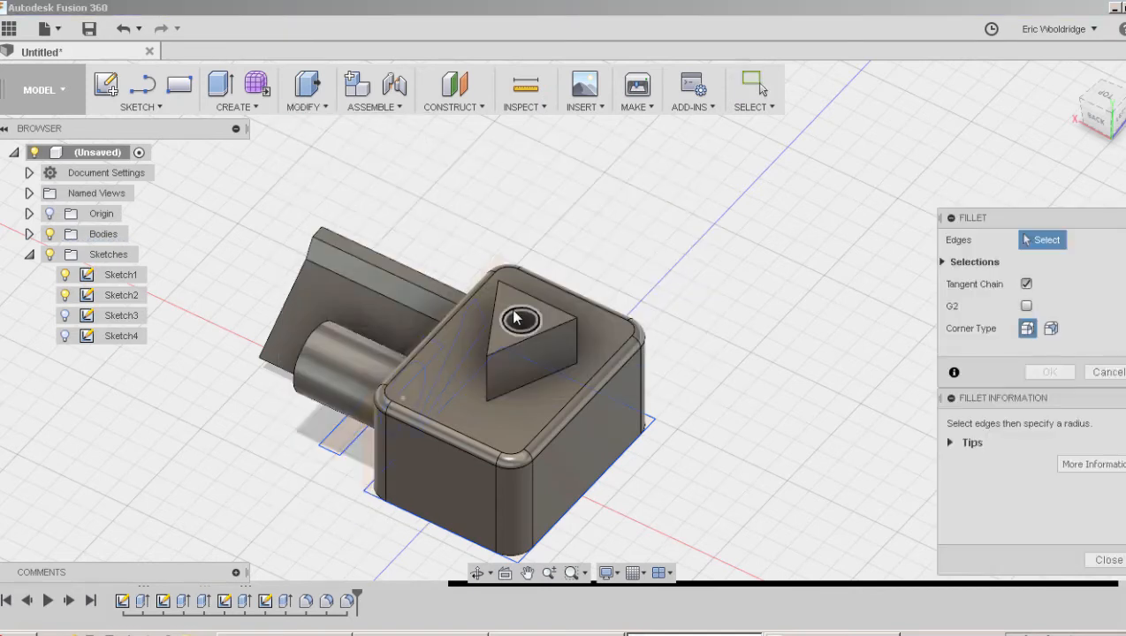
pyautogui.click(491, 322)
pyautogui.click(525, 341)
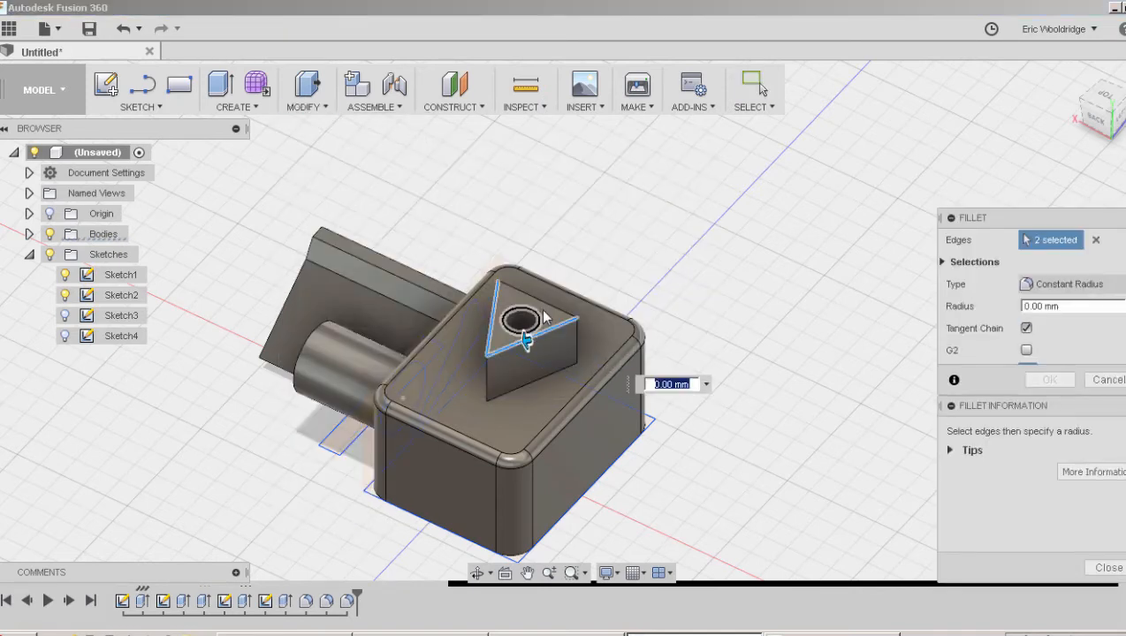
pyautogui.click(545, 304)
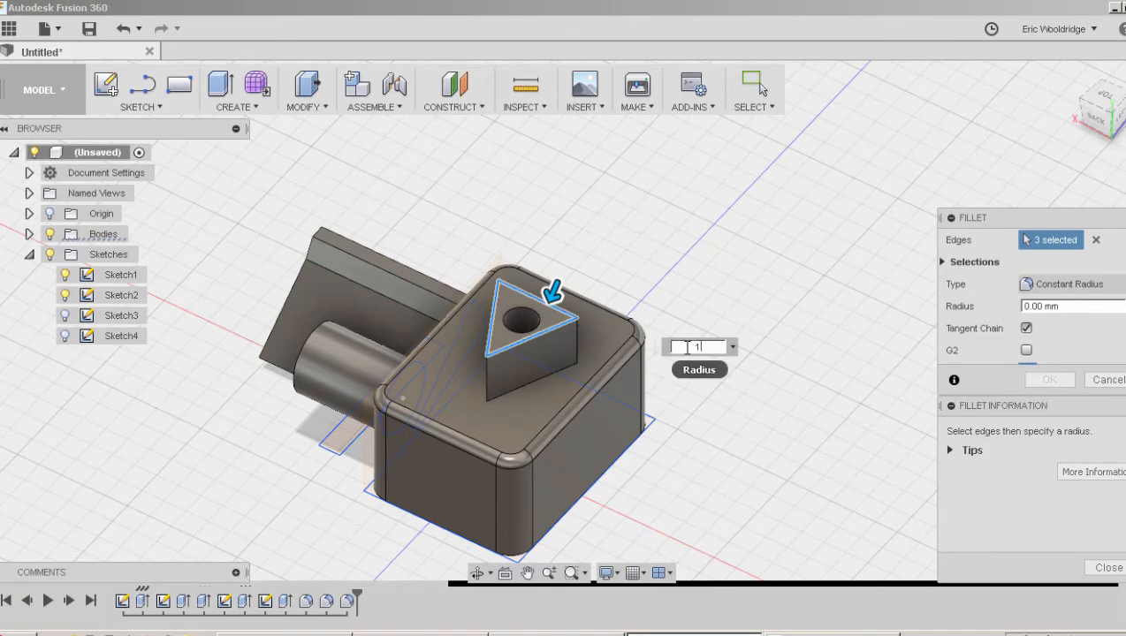
pyautogui.write('1')
pyautogui.press('Return')
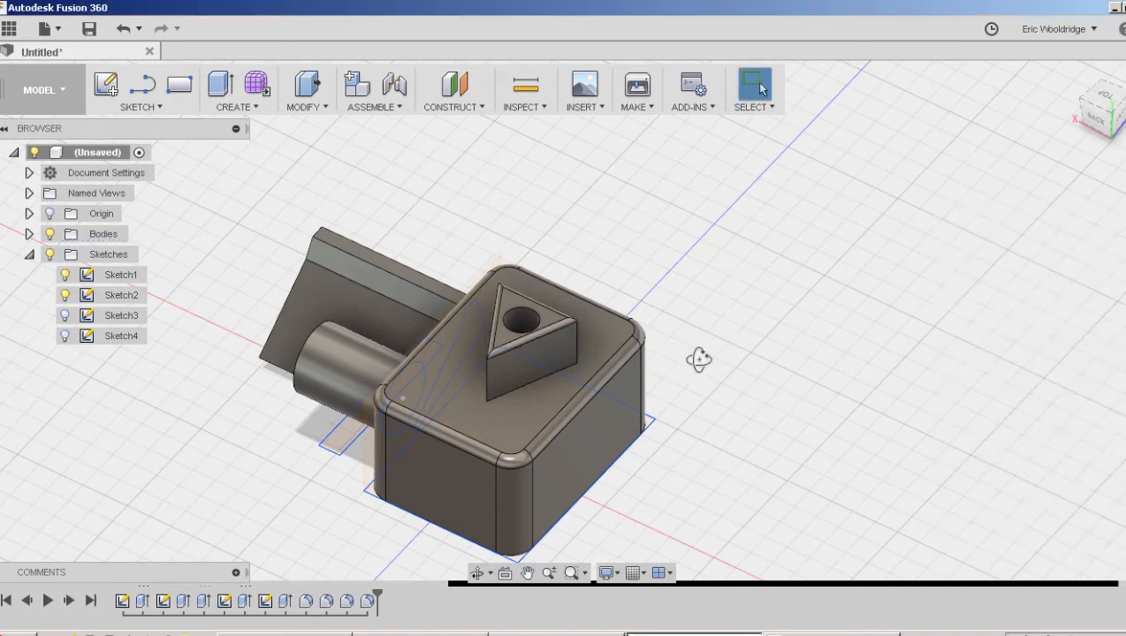
# Fillet the circular rim of the hole in the prism's top face with a 1 mm radius.
pyautogui.keyDown('shift'); pyautogui.moveTo(699, 360); pyautogui.dragTo(671, 371, button='middle'); pyautogui.keyUp('shift')
pyautogui.scroll(3, 540, 342)
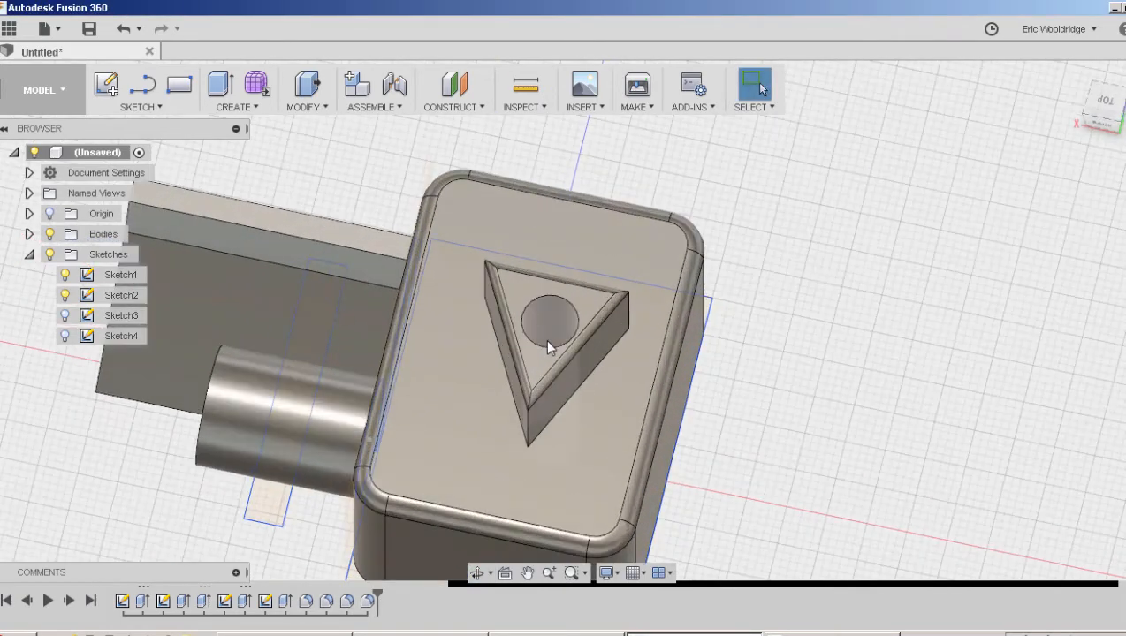
pyautogui.scroll(1, 548, 340)
pyautogui.scroll(3, 548, 340)
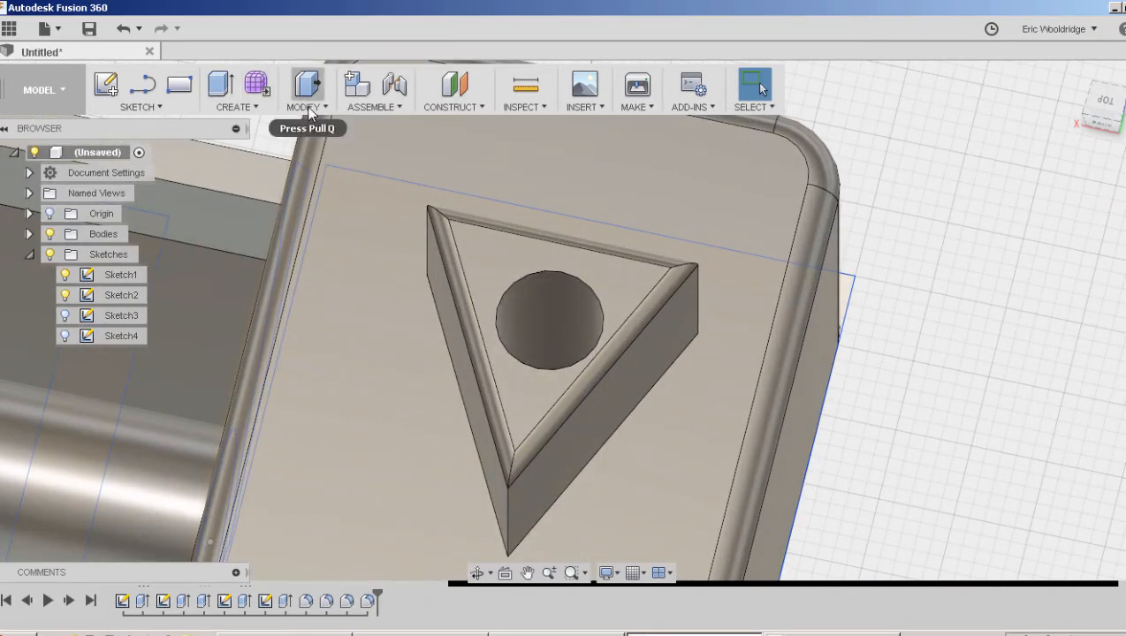
pyautogui.click(307, 107)
pyautogui.click(315, 147)
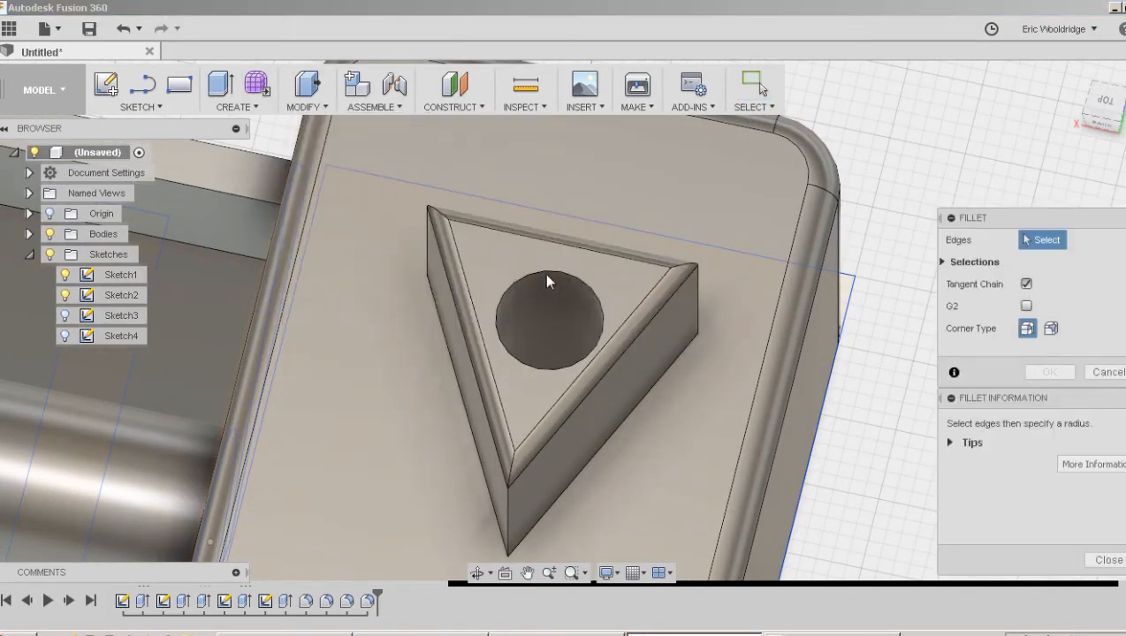
pyautogui.click(562, 271)
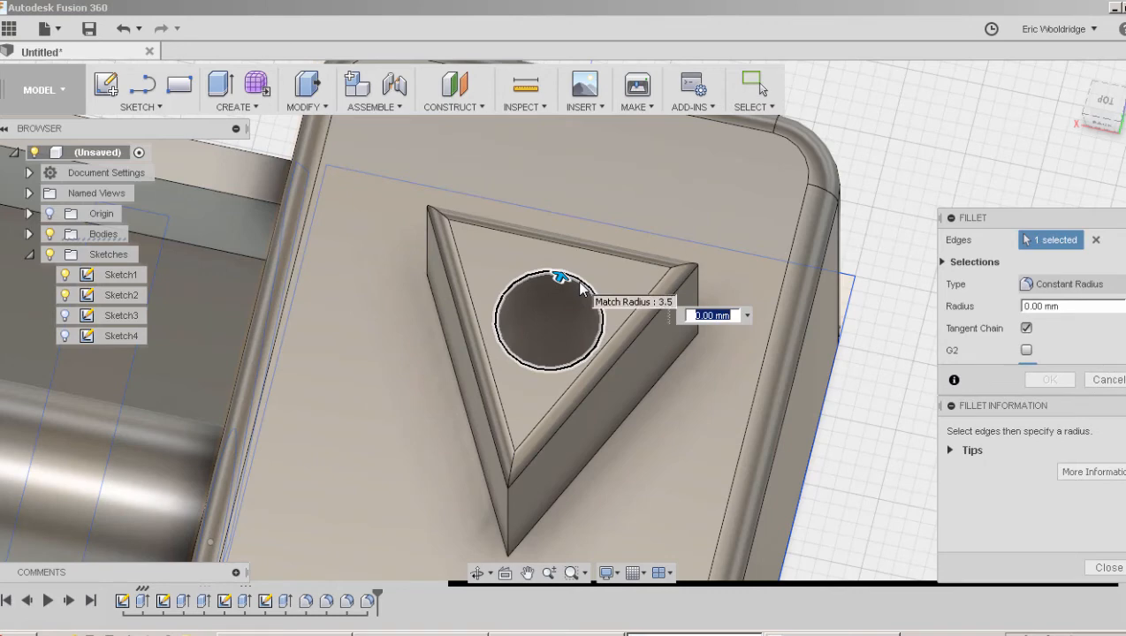
pyautogui.write('1')
pyautogui.press('Return')
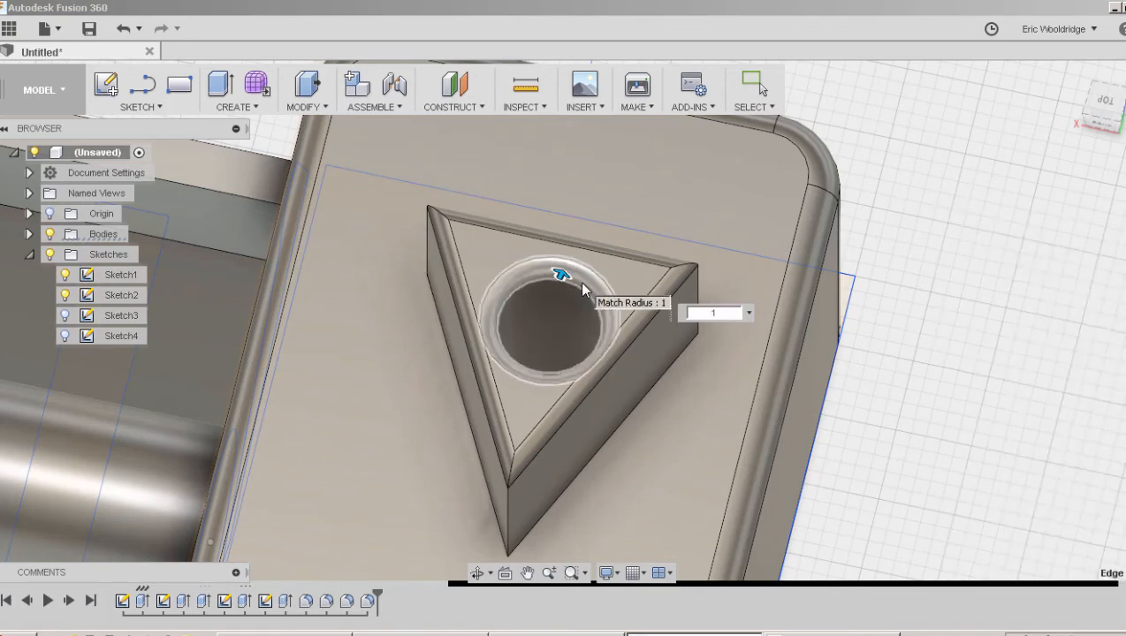
# Press Pull the rounded face around the hole's rim to set its fillet radius to 2 mm.
pyautogui.keyDown('shift'); pyautogui.moveTo(605, 334); pyautogui.dragTo(541, 279, button='middle'); pyautogui.keyUp('shift')
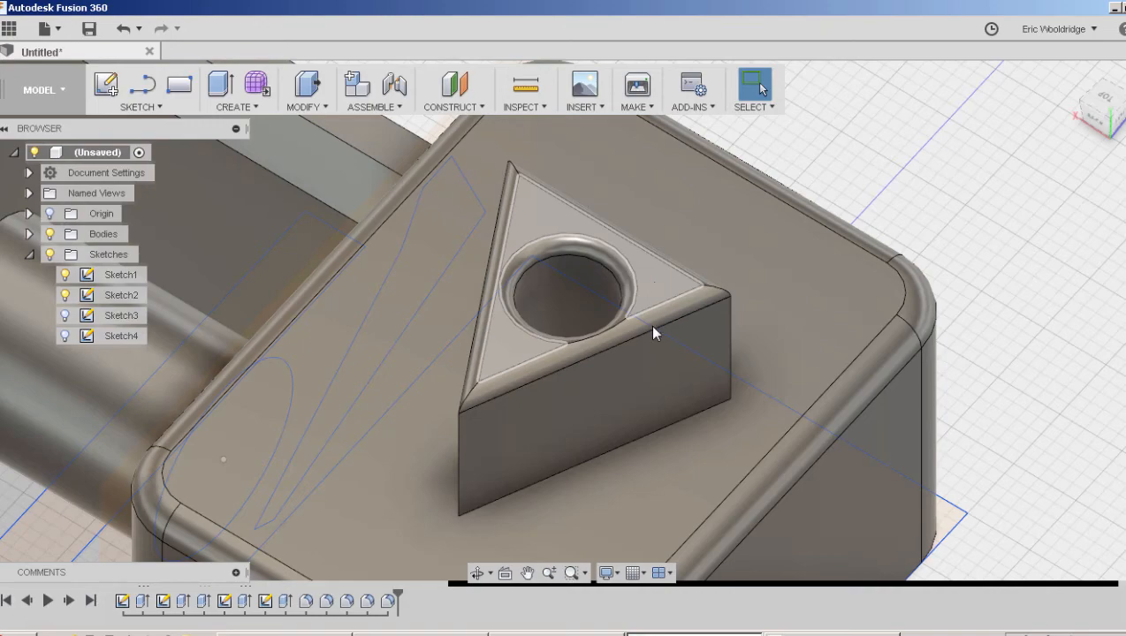
pyautogui.keyDown('shift'); pyautogui.moveTo(636, 296); pyautogui.dragTo(547, 269, button='middle'); pyautogui.keyUp('shift')
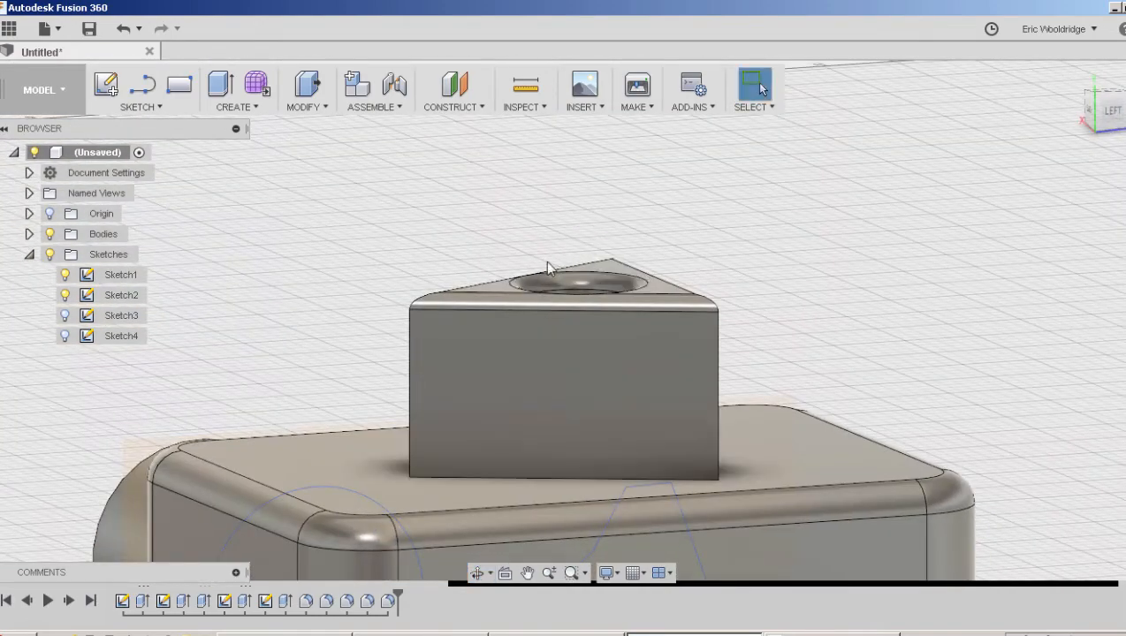
pyautogui.keyDown('shift'); pyautogui.moveTo(623, 272); pyautogui.dragTo(644, 256, button='middle'); pyautogui.keyUp('shift')
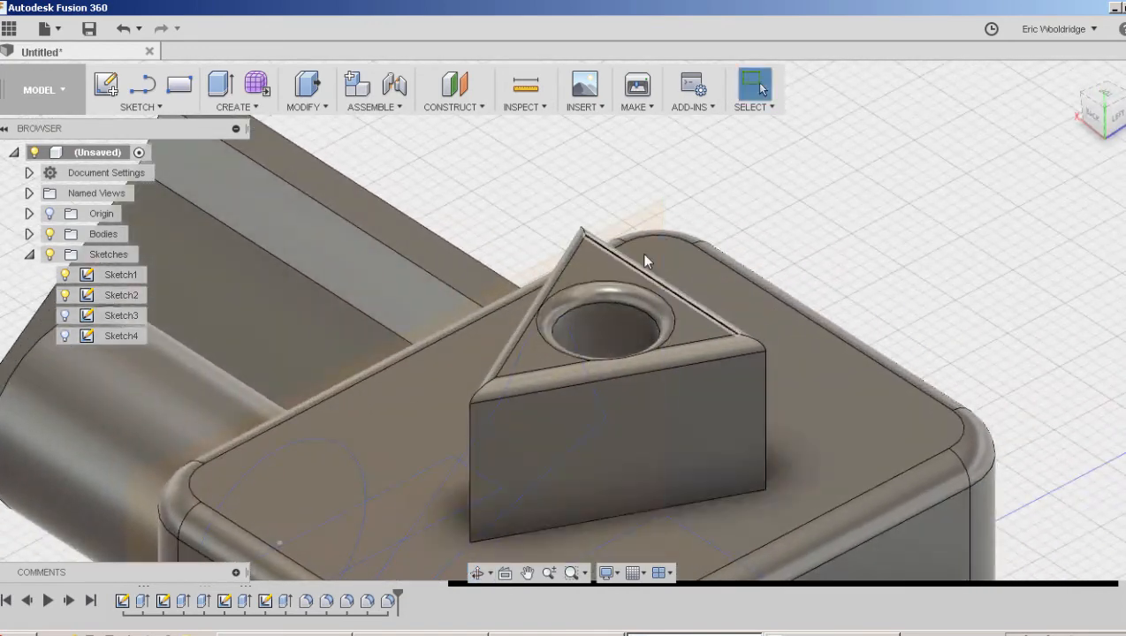
pyautogui.scroll(1, 646, 324)
pyautogui.scroll(-2, 647, 323)
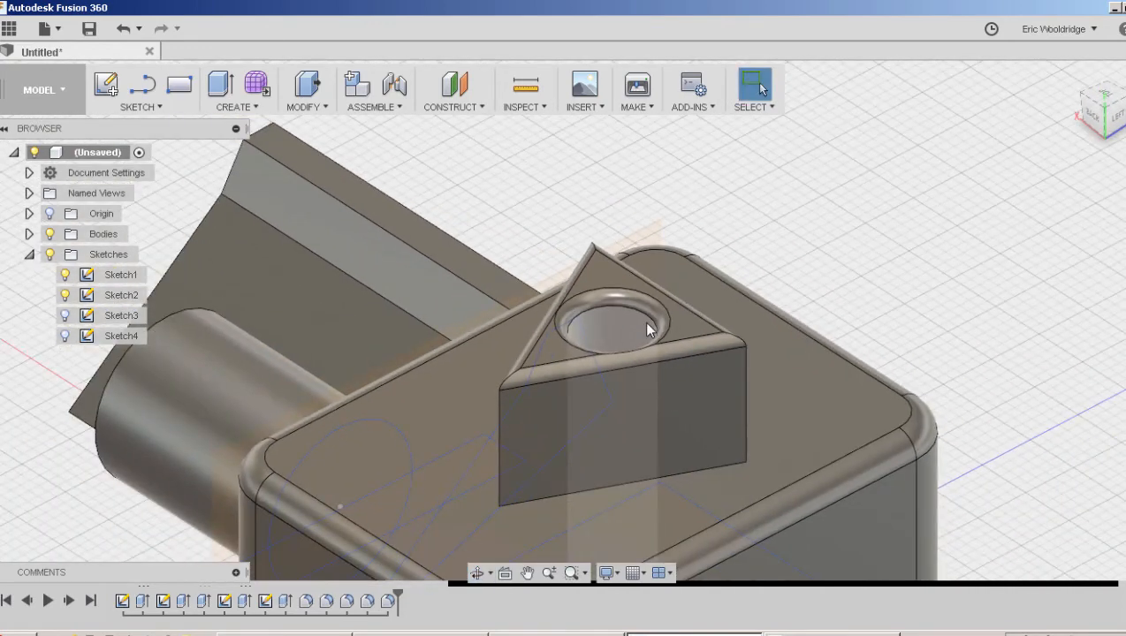
pyautogui.keyDown('shift'); pyautogui.moveTo(540, 322); pyautogui.dragTo(584, 395, button='middle'); pyautogui.keyUp('shift')
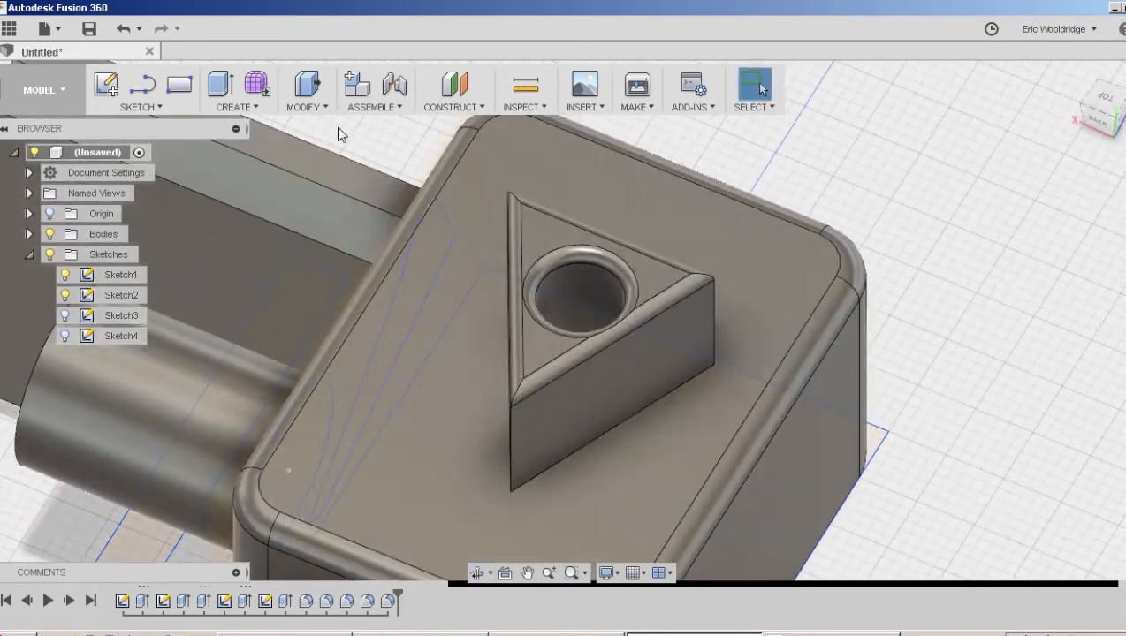
pyautogui.press('q')
pyautogui.click(560, 267)
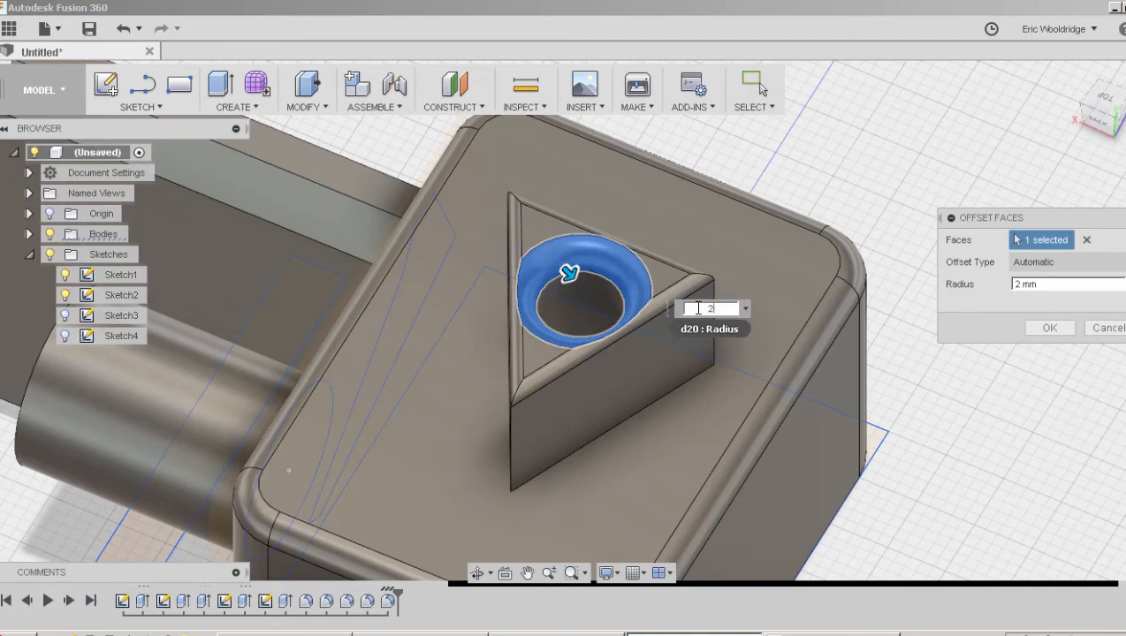
pyautogui.press('Return')
# Fillet all six edges around the end face of the angular extrusion beside the cylinder with a 1 mm constant radius.
pyautogui.keyDown('shift'); pyautogui.moveTo(578, 305); pyautogui.dragTo(576, 252, button='middle'); pyautogui.keyUp('shift')
pyautogui.keyDown('shift'); pyautogui.moveTo(603, 356); pyautogui.dragTo(734, 404, button='middle'); pyautogui.keyUp('shift')
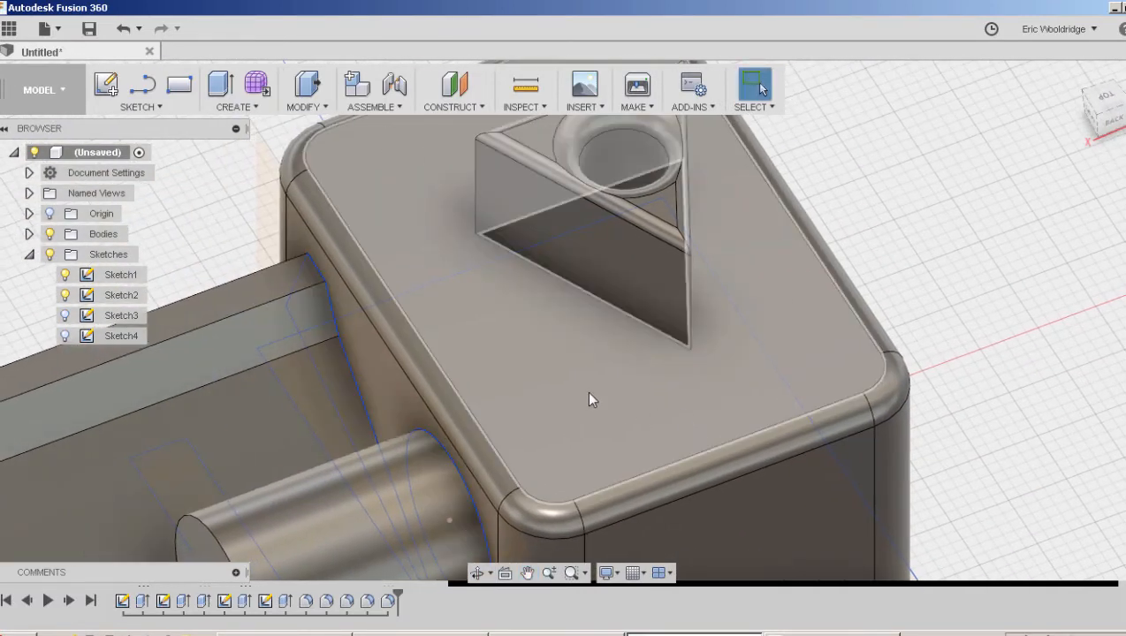
pyautogui.scroll(1, 585, 391)
pyautogui.scroll(-3, 586, 391)
pyautogui.scroll(-2, 586, 390)
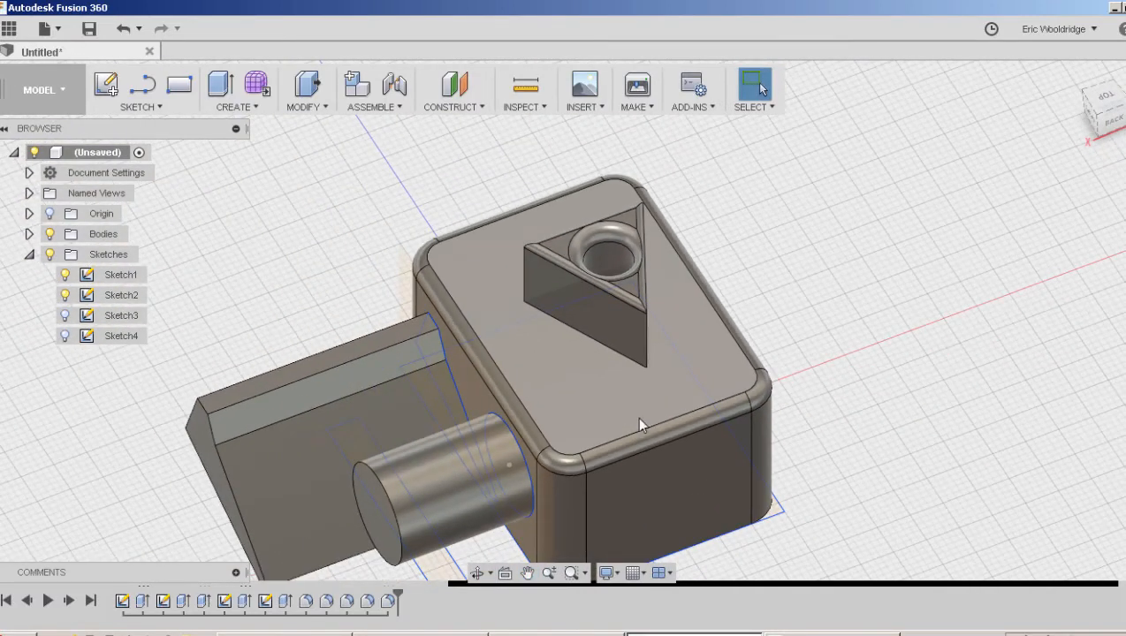
pyautogui.keyDown('shift'); pyautogui.moveTo(653, 402); pyautogui.dragTo(641, 381, button='middle'); pyautogui.keyUp('shift')
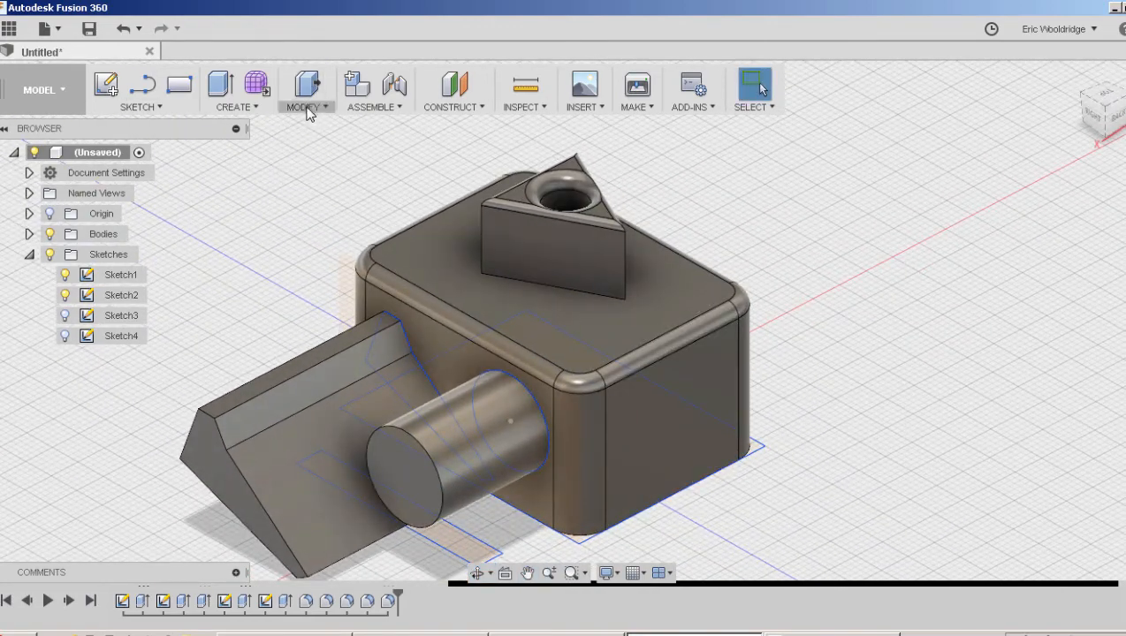
pyautogui.click(308, 111)
pyautogui.click(314, 144)
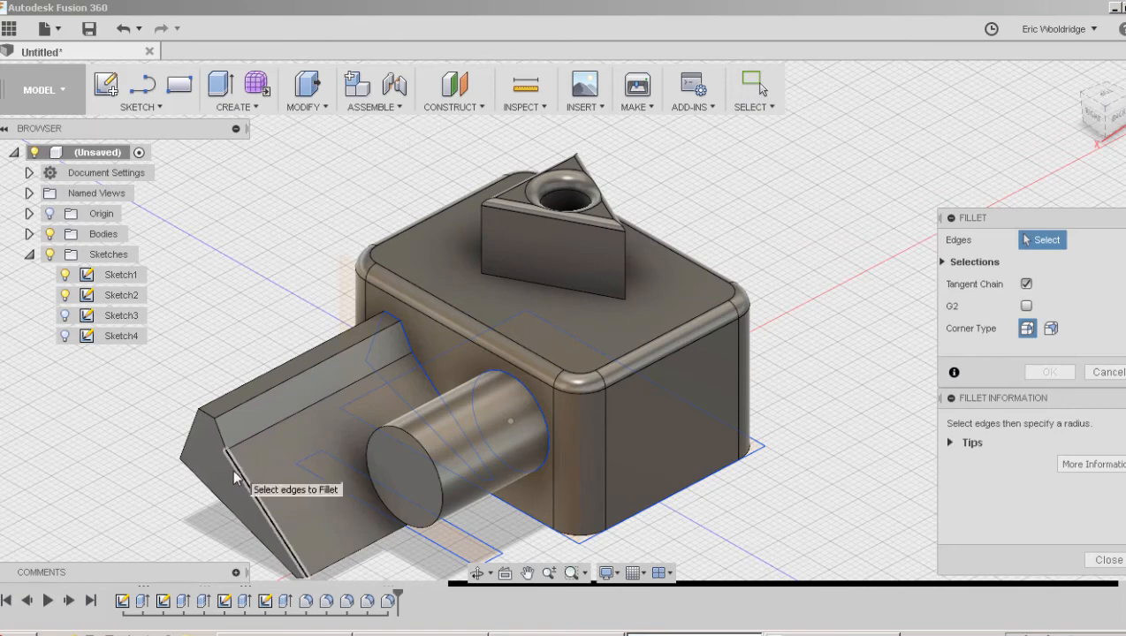
pyautogui.click(194, 491)
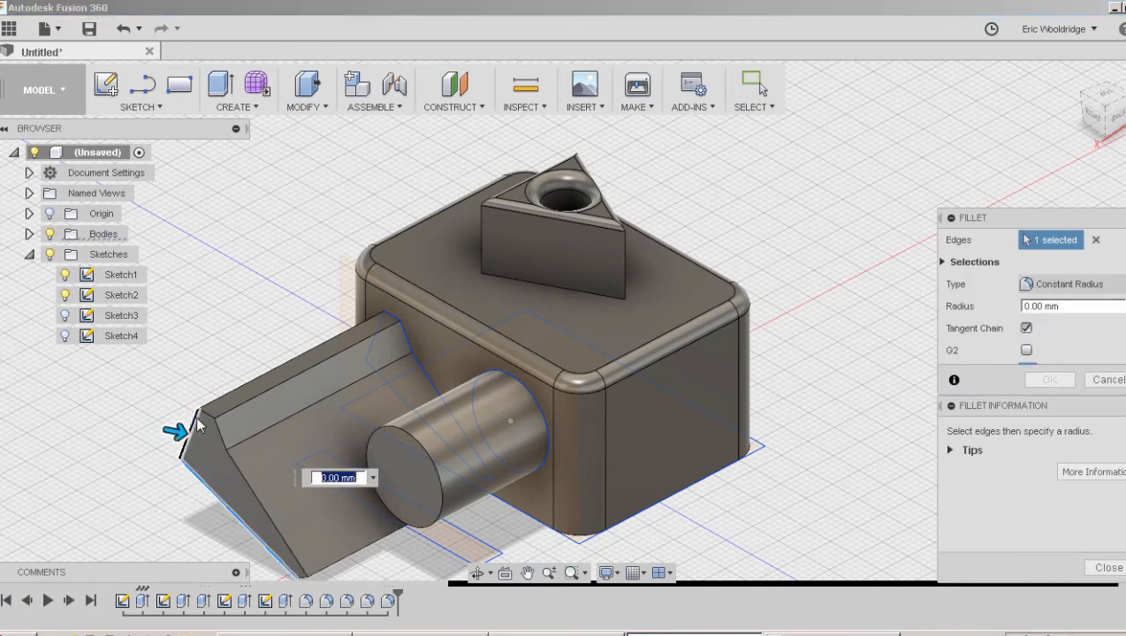
pyautogui.click(197, 420)
pyautogui.click(207, 413)
pyautogui.click(219, 430)
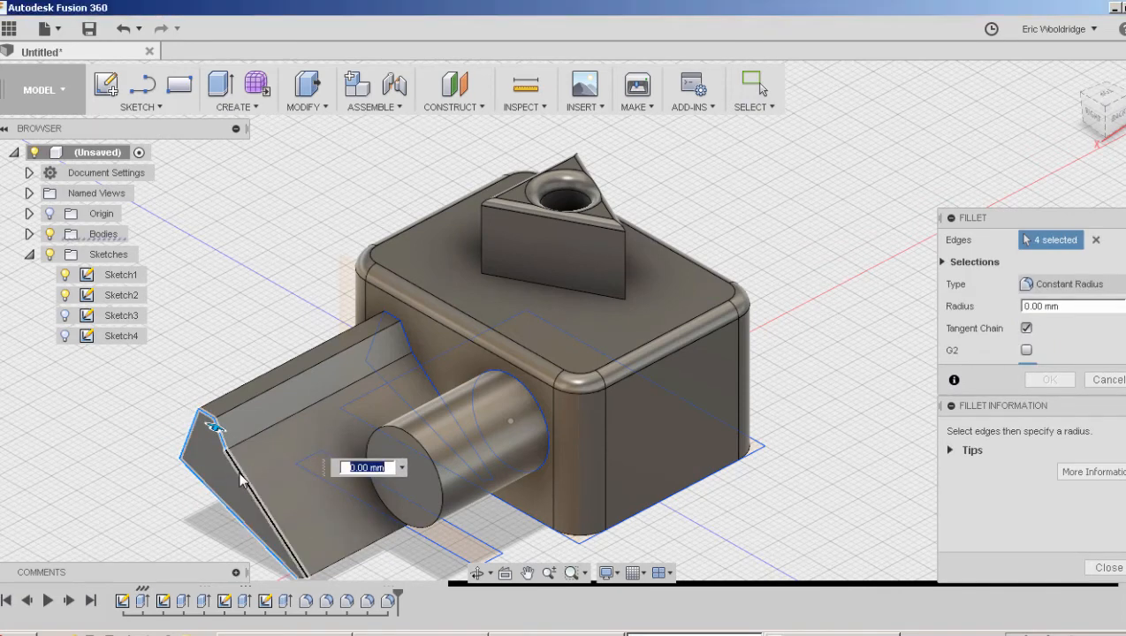
pyautogui.click(240, 476)
pyautogui.moveTo(294, 528); pyautogui.dragTo(301, 445, button='middle')
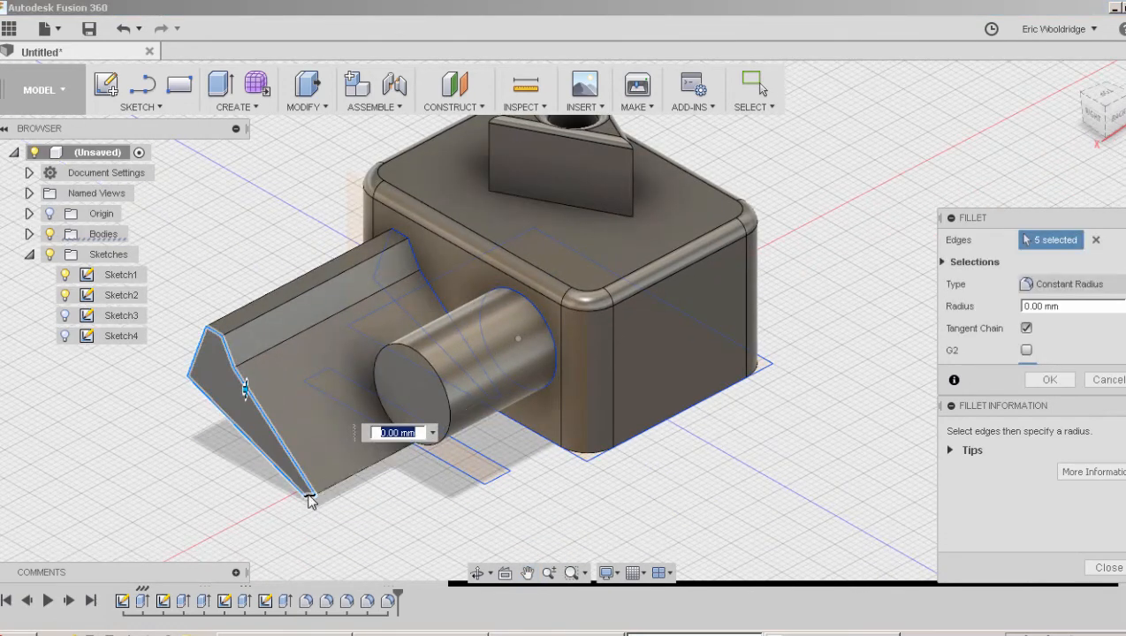
pyautogui.click(309, 497)
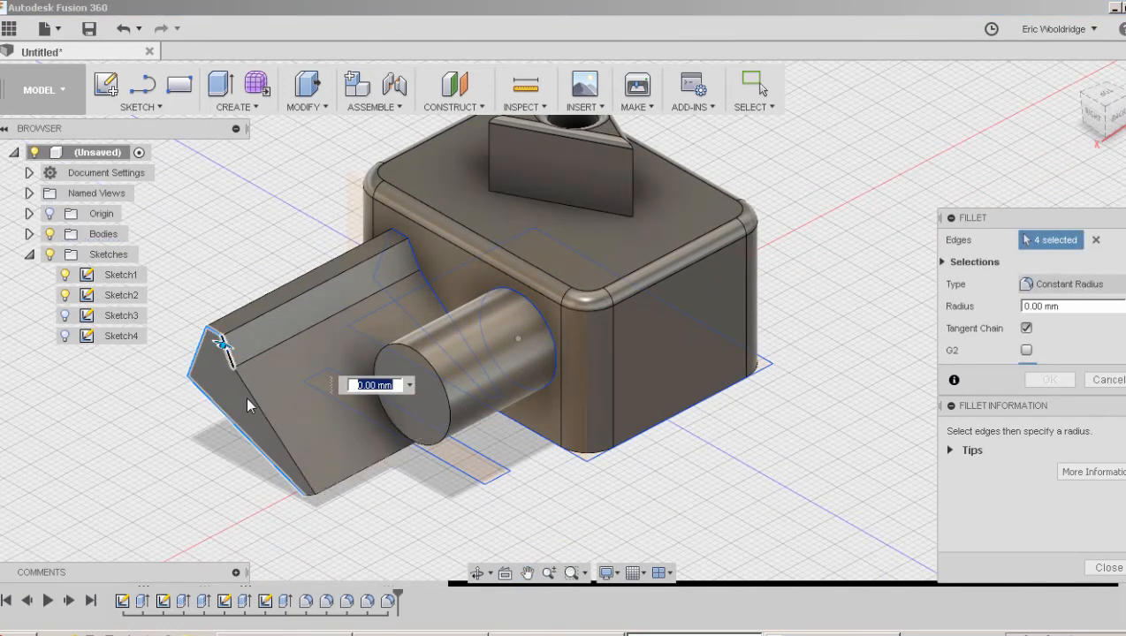
pyautogui.scroll(3, 310, 498)
pyautogui.click(310, 497)
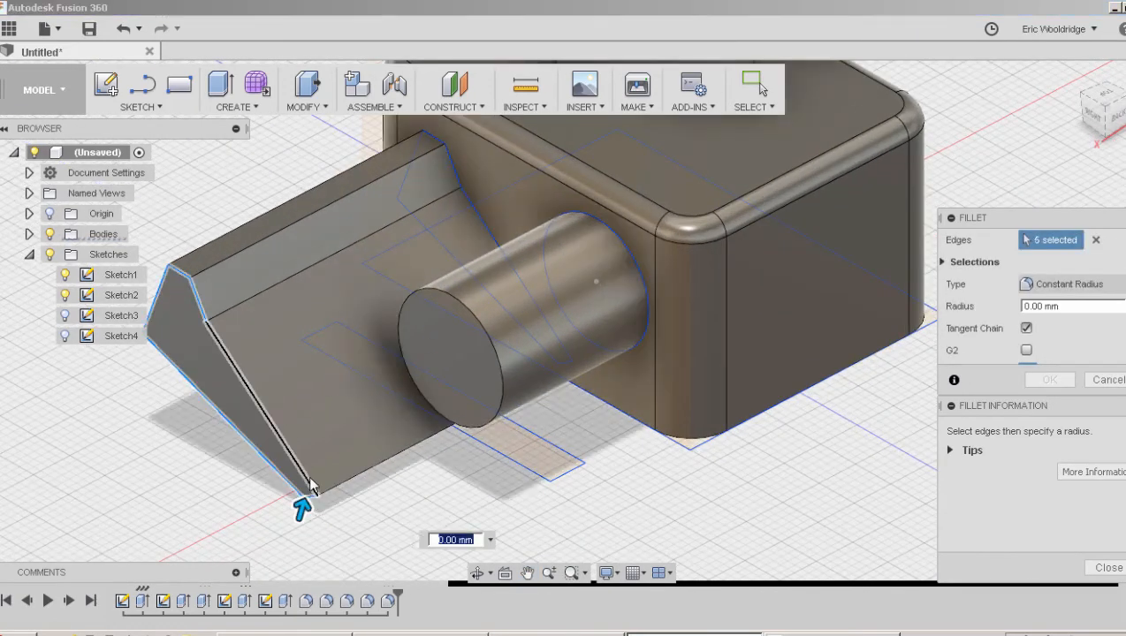
pyautogui.click(295, 463)
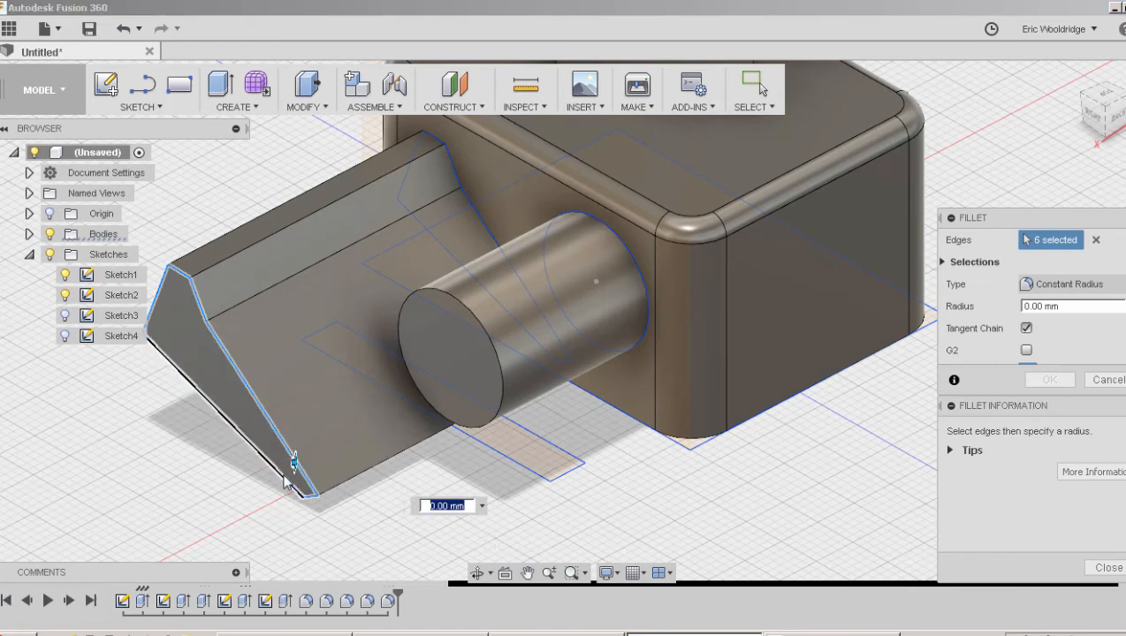
pyautogui.write('1')
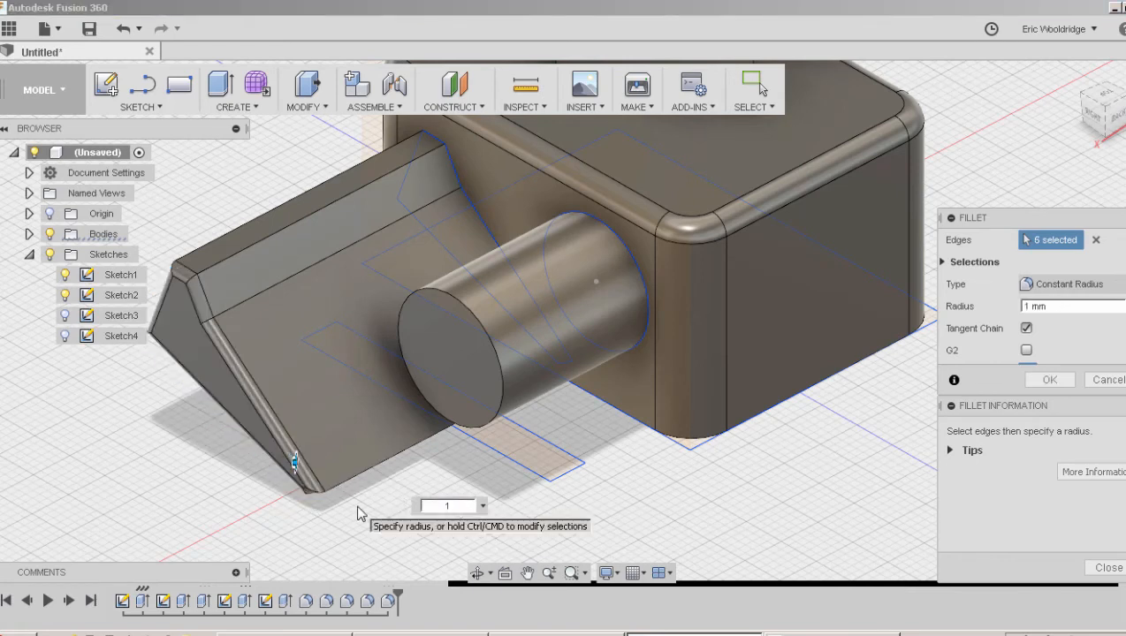
pyautogui.press('Return')
# Examine the filleted edges and corners of the angular extrusion's end face from below and up close.
pyautogui.click(478, 572)
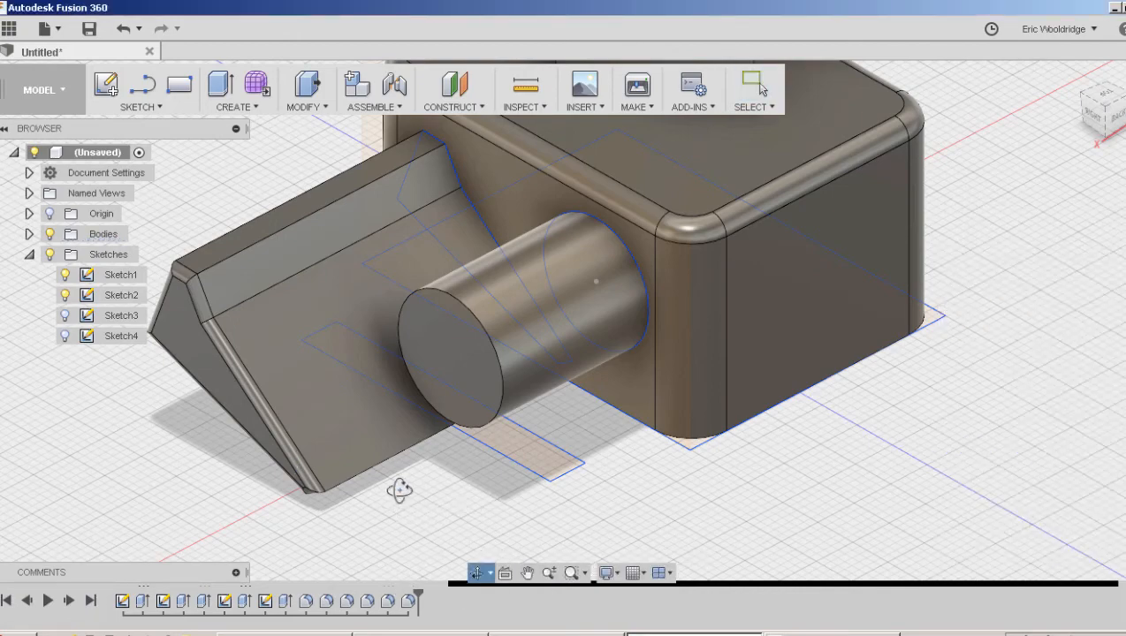
pyautogui.moveTo(394, 490); pyautogui.dragTo(369, 453)
pyautogui.press('Escape')
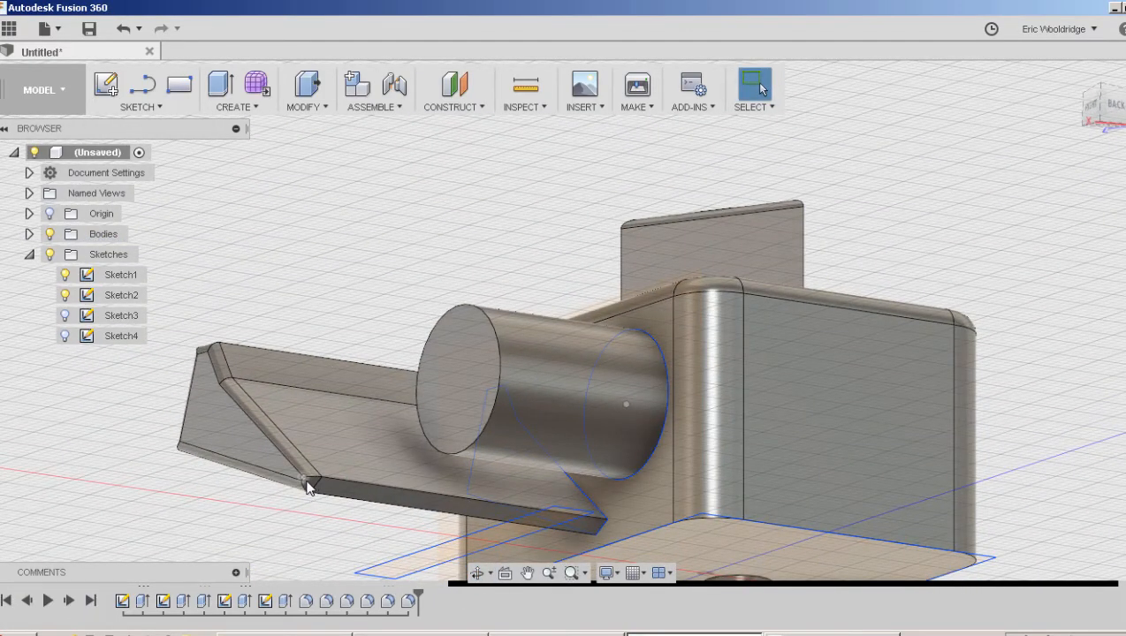
pyautogui.scroll(-2, 296, 498)
pyautogui.scroll(5, 297, 497)
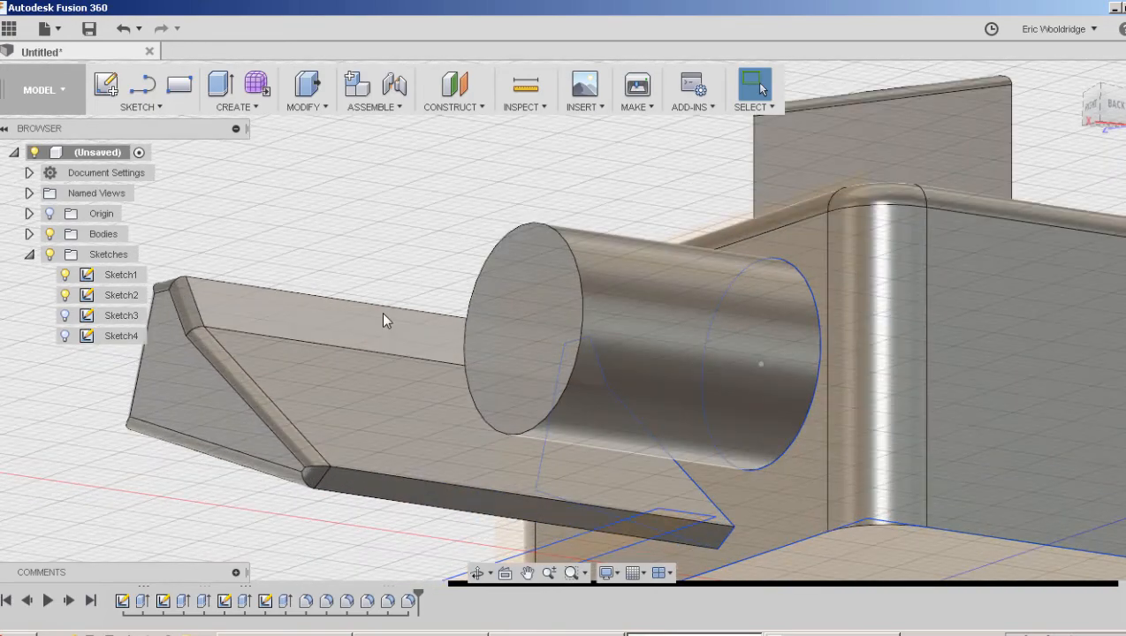
pyautogui.scroll(-3, 383, 324)
pyautogui.keyDown('shift'); pyautogui.moveTo(382, 324); pyautogui.dragTo(431, 363, button='middle'); pyautogui.keyUp('shift')
pyautogui.scroll(2, 430, 363)
pyautogui.scroll(-3, 430, 363)
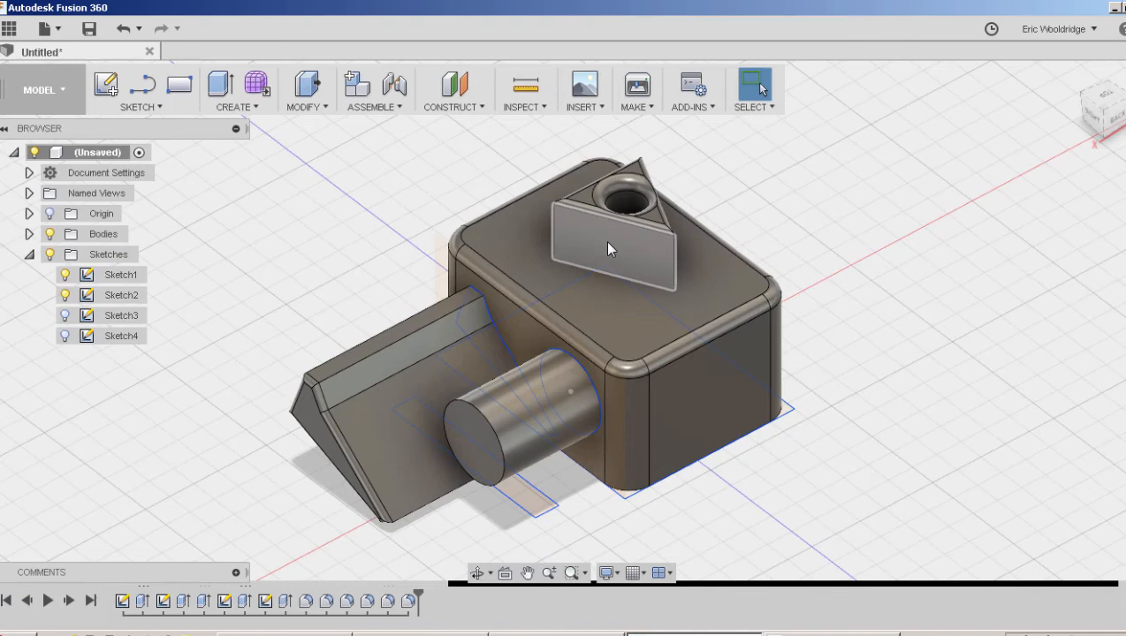
# Start a new sketch on the triangular prism's rectangular side face that faces the cylinder side of the block.
pyautogui.scroll(5, 669, 187)
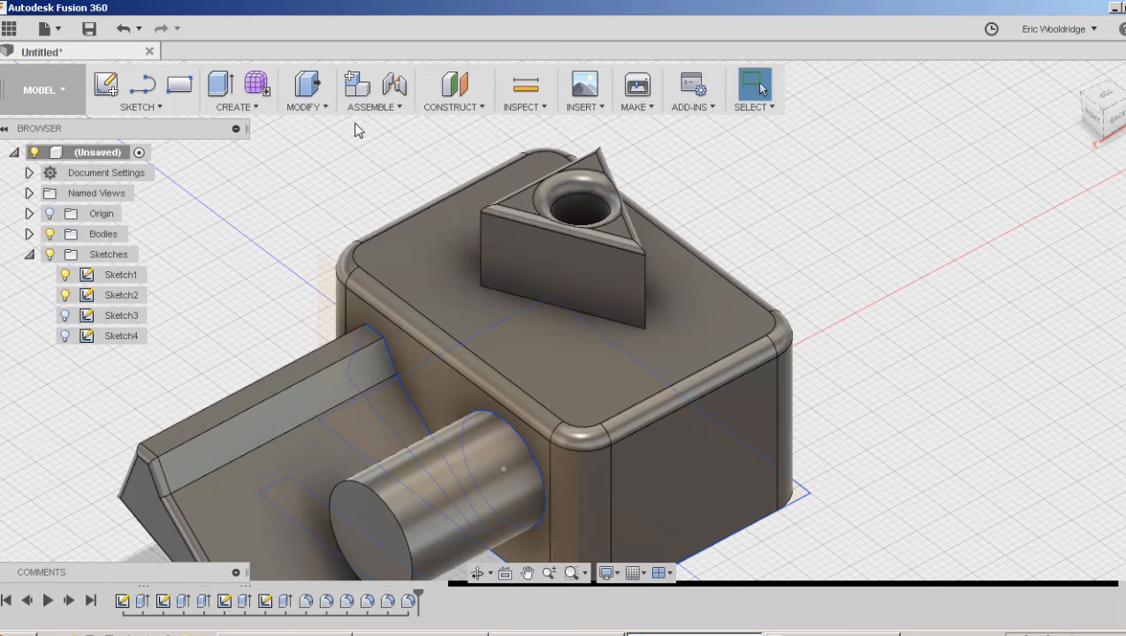
pyautogui.click(113, 94)
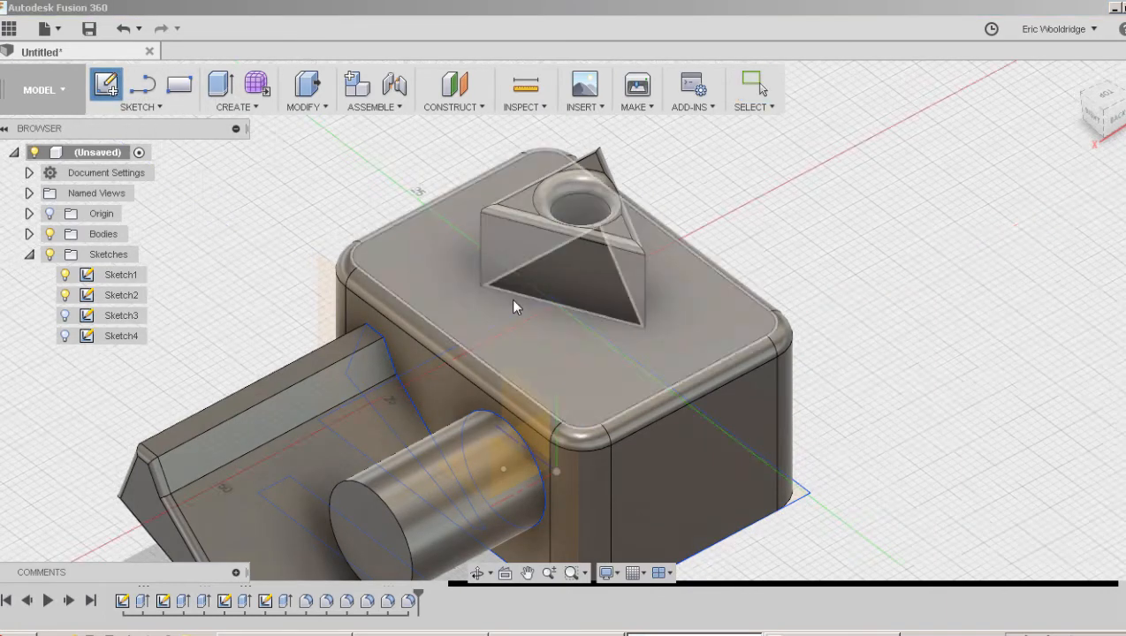
pyautogui.click(569, 266)
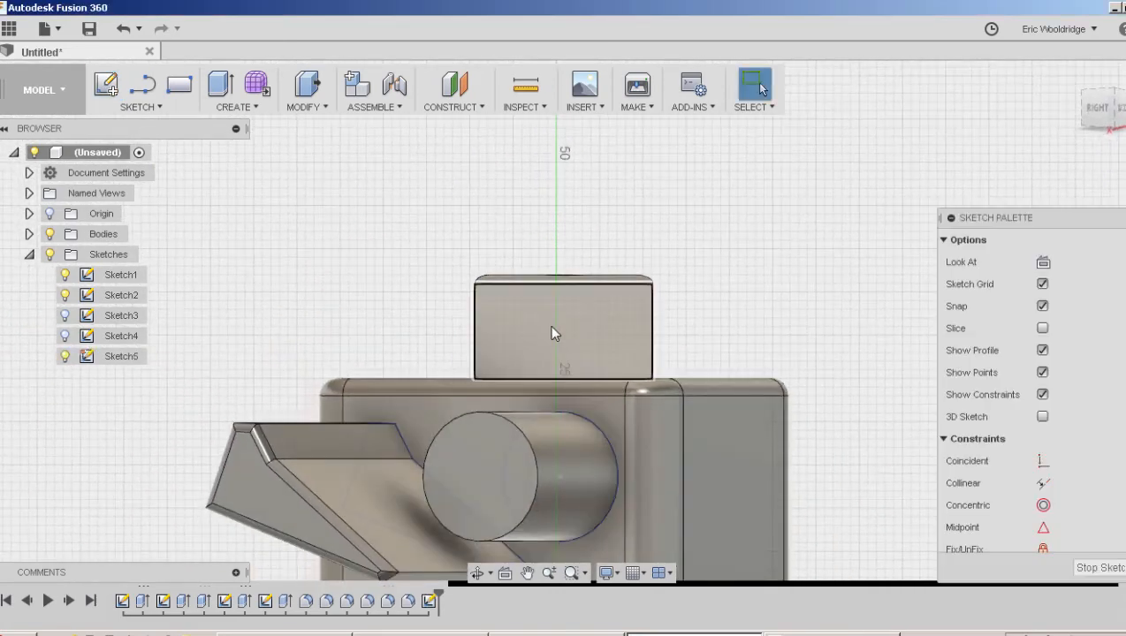
pyautogui.scroll(3, 567, 339)
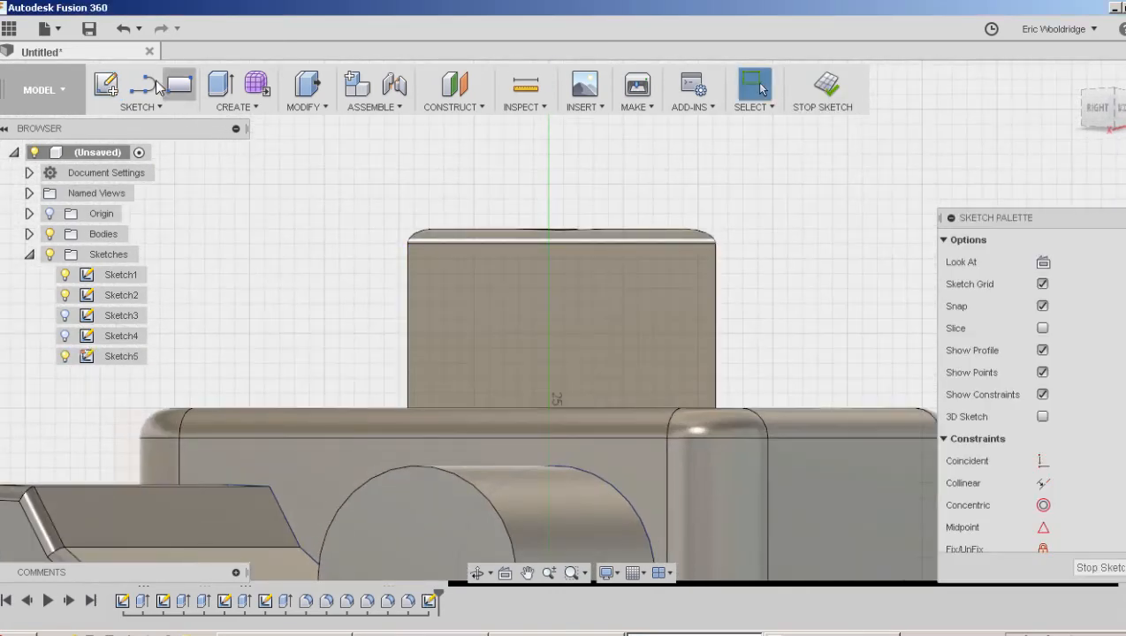
pyautogui.click(148, 107)
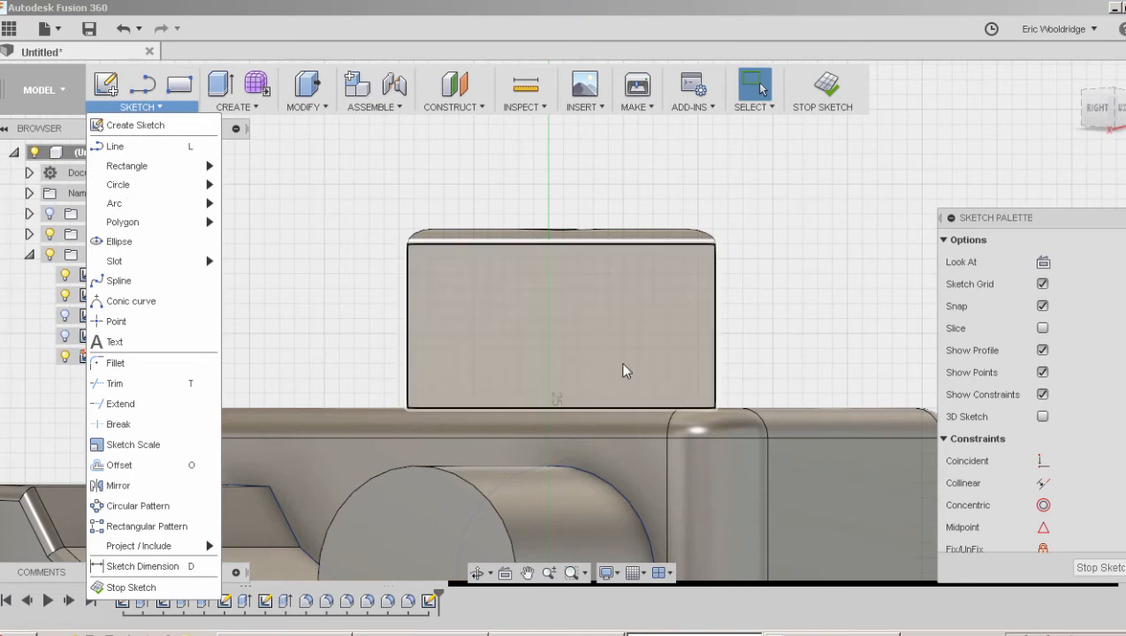
pyautogui.click(559, 333)
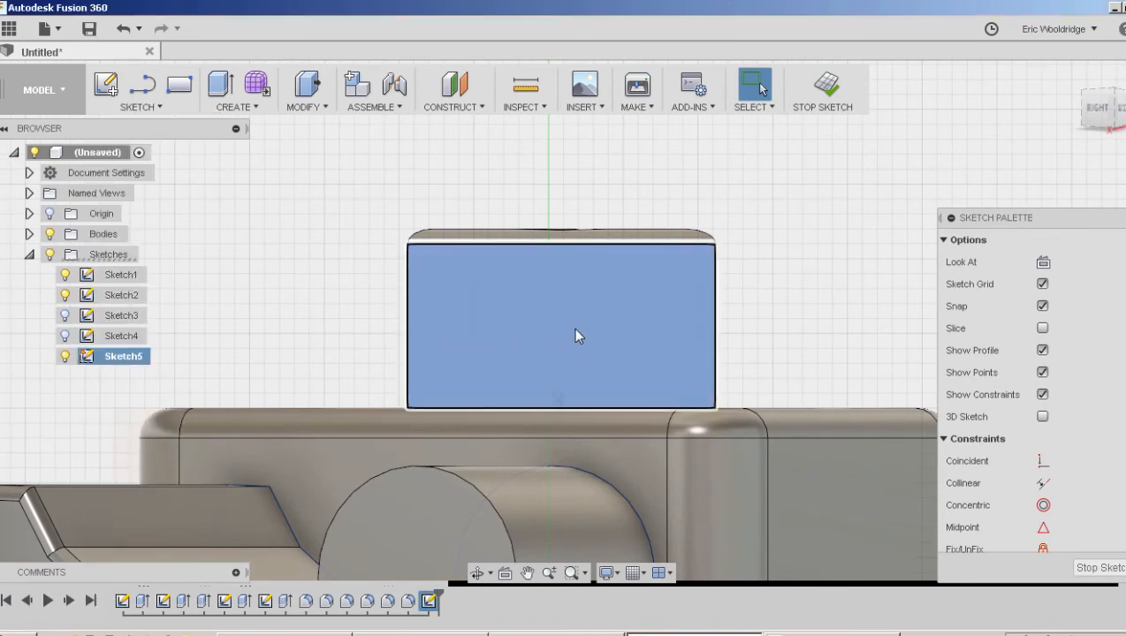
# Draw a 4 mm diameter circle near the middle of the prism's side face and finish the sketch.
pyautogui.click(148, 106)
pyautogui.moveTo(139, 184)
pyautogui.click(260, 188)
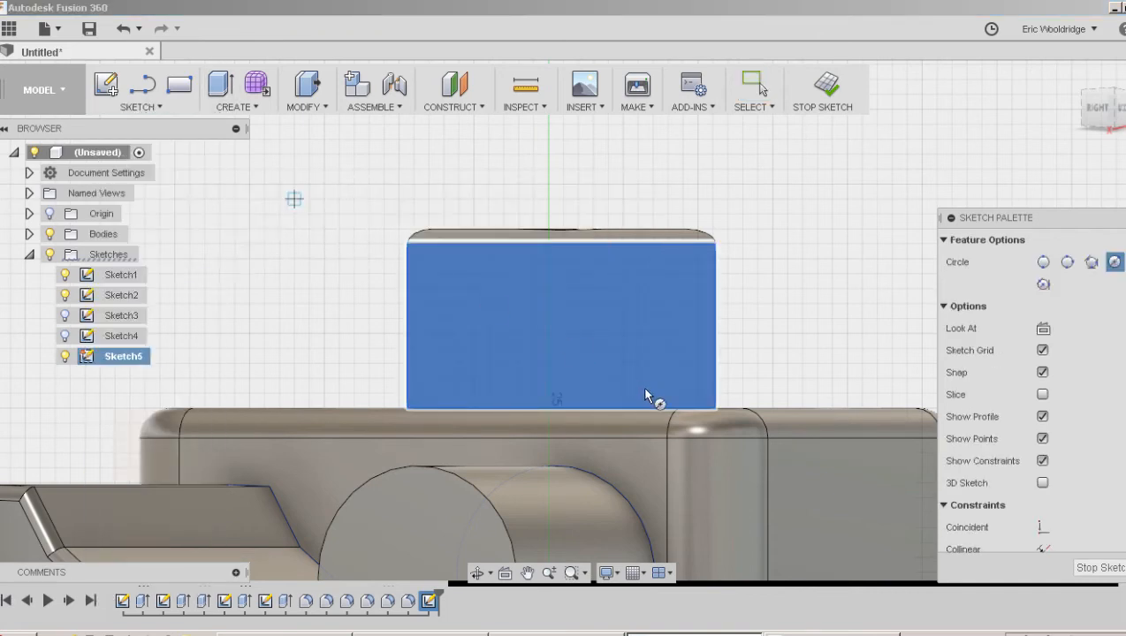
pyautogui.click(554, 326)
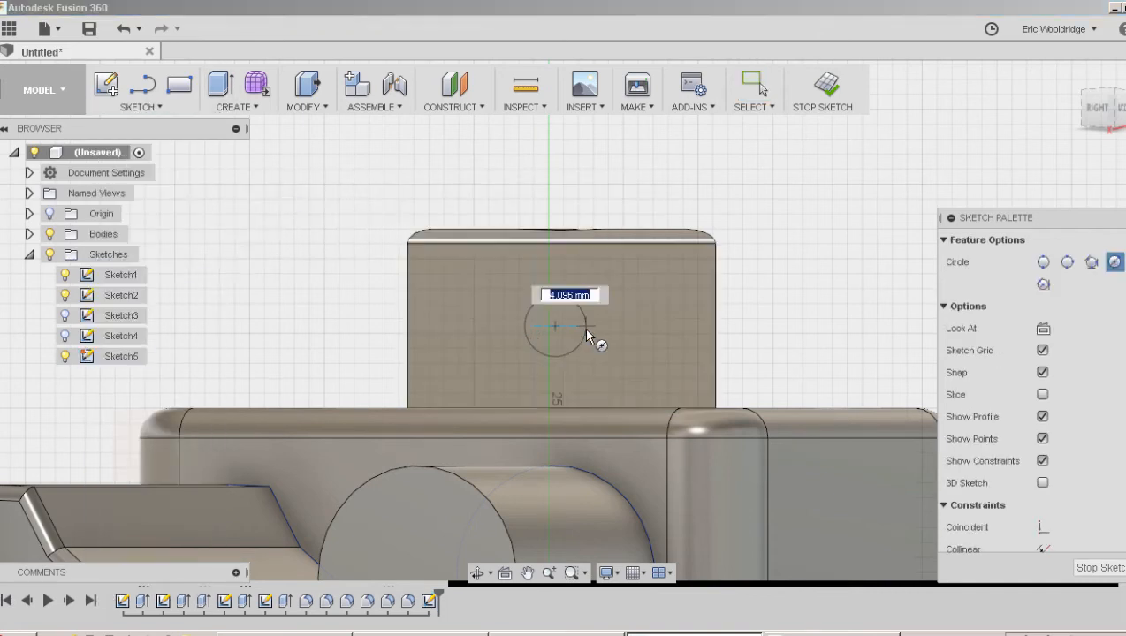
pyautogui.write('6')
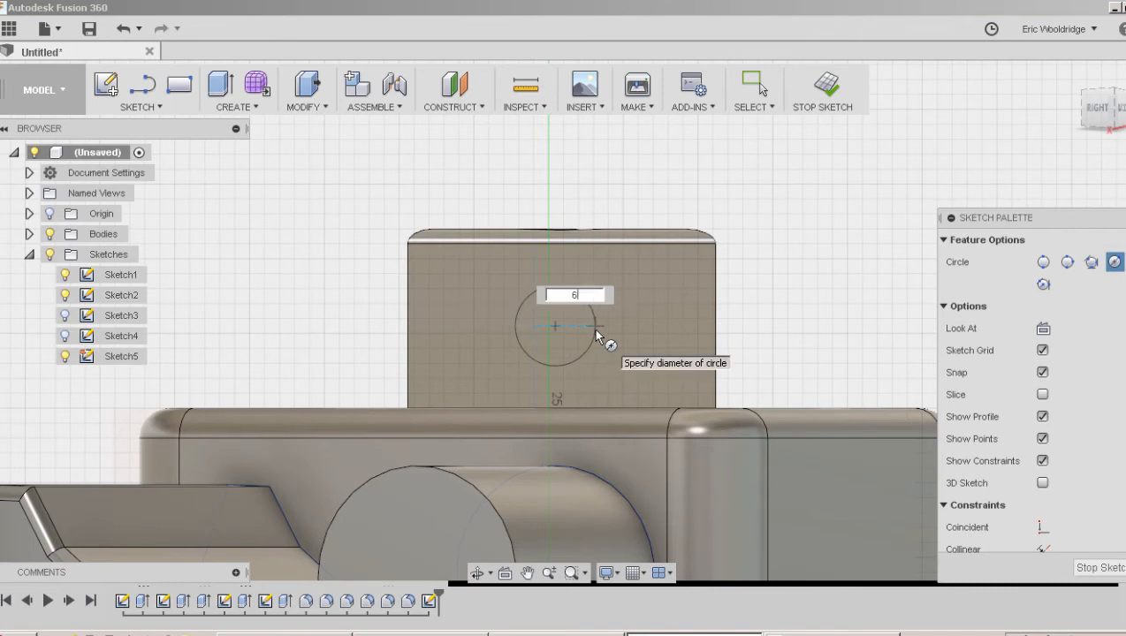
pyautogui.write('4')
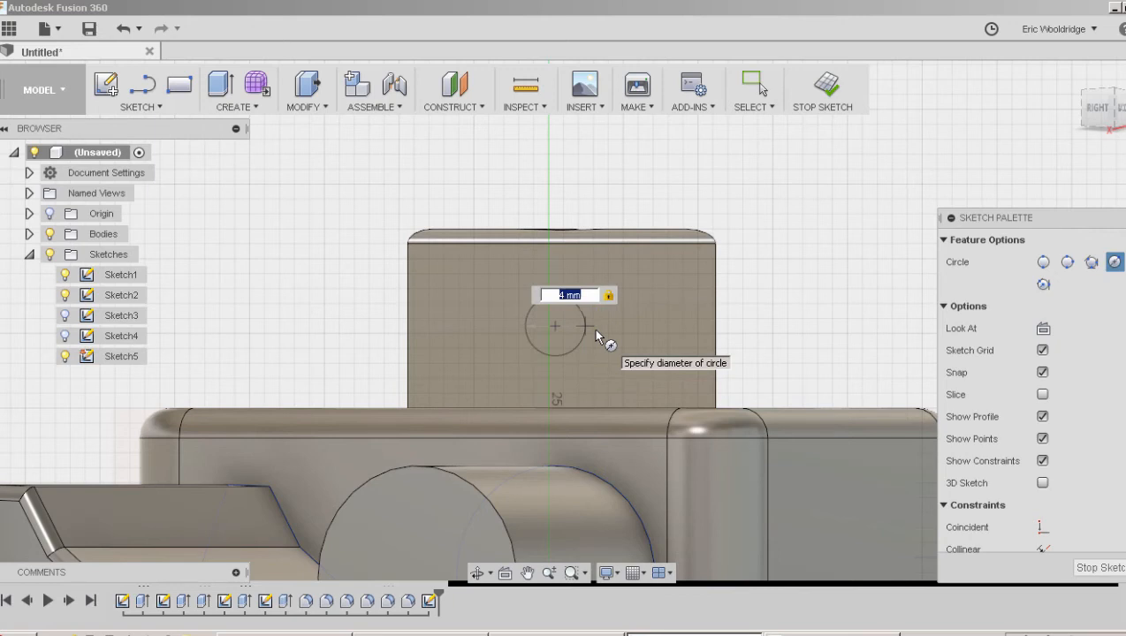
pyautogui.click(580, 337)
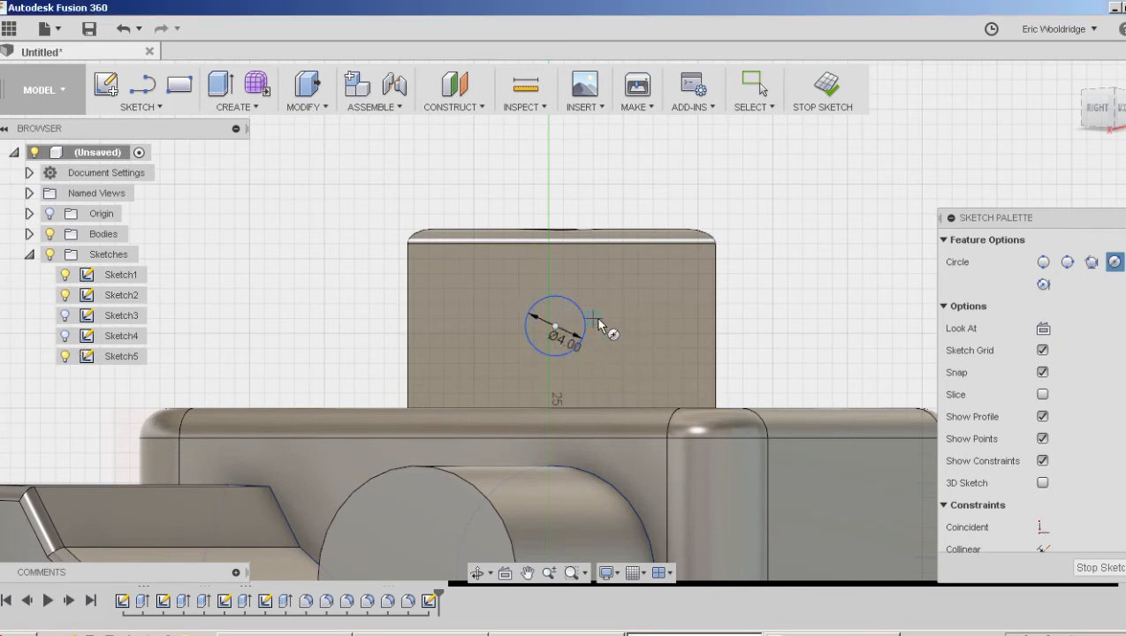
pyautogui.click(834, 94)
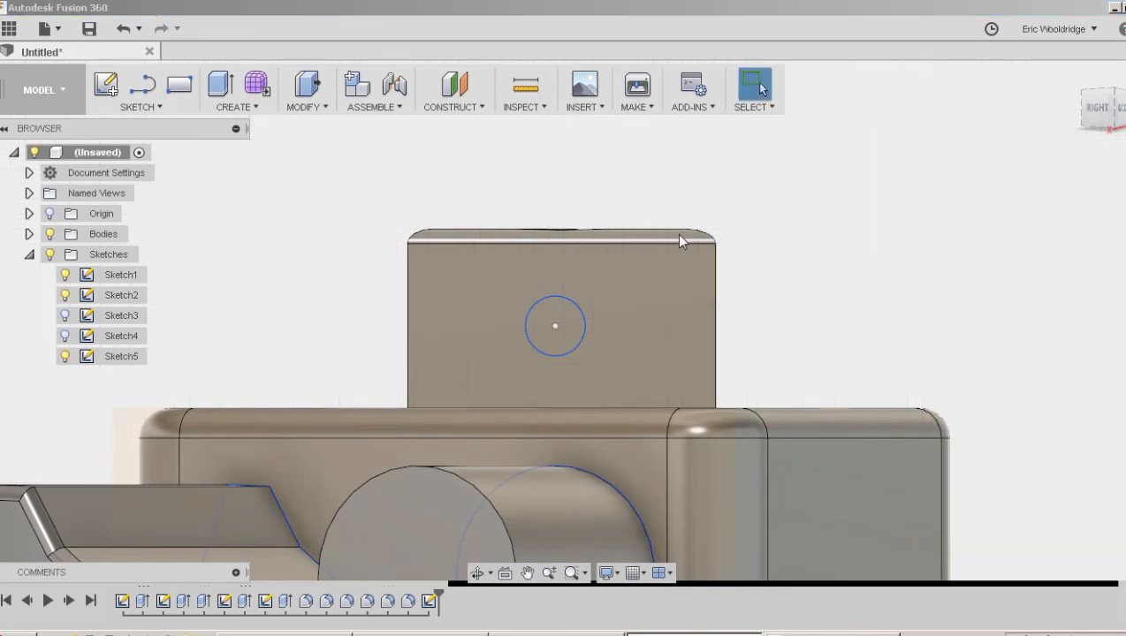
# Extrude the 4 mm circle -26 mm as a cut through the whole triangular prism.
pyautogui.moveTo(804, 239)
pyautogui.keyDown('shift'); pyautogui.mouseDown(button='middle')
pyautogui.moveTo(734, 282)
pyautogui.moveTo(774, 322)
pyautogui.mouseUp(button='middle'); pyautogui.keyUp('shift')
pyautogui.click(220, 84)
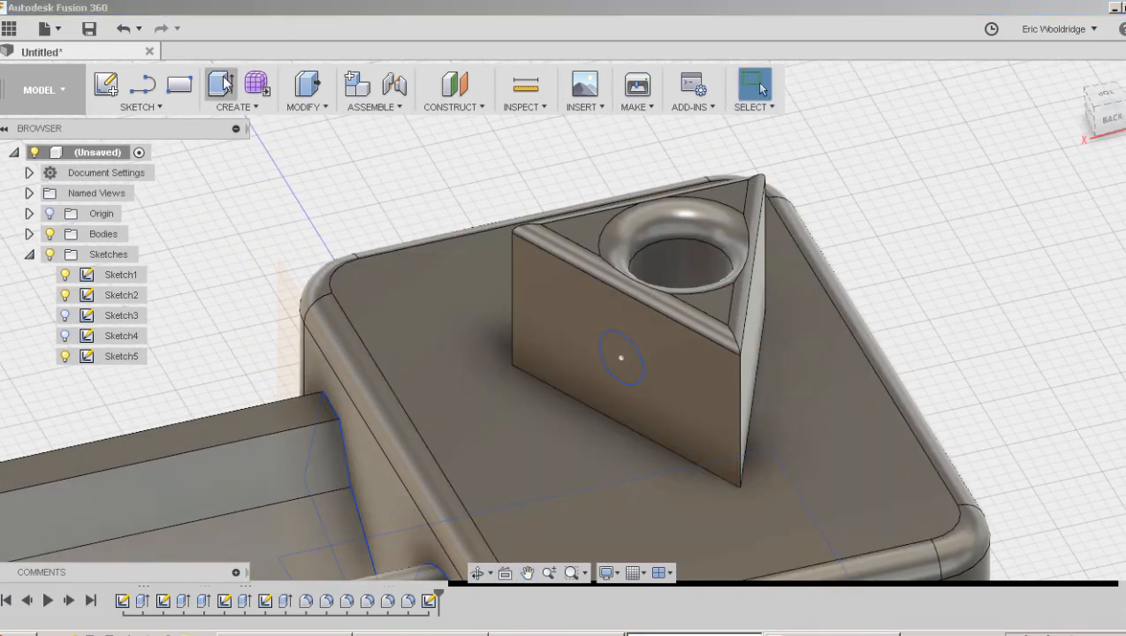
pyautogui.click(626, 355)
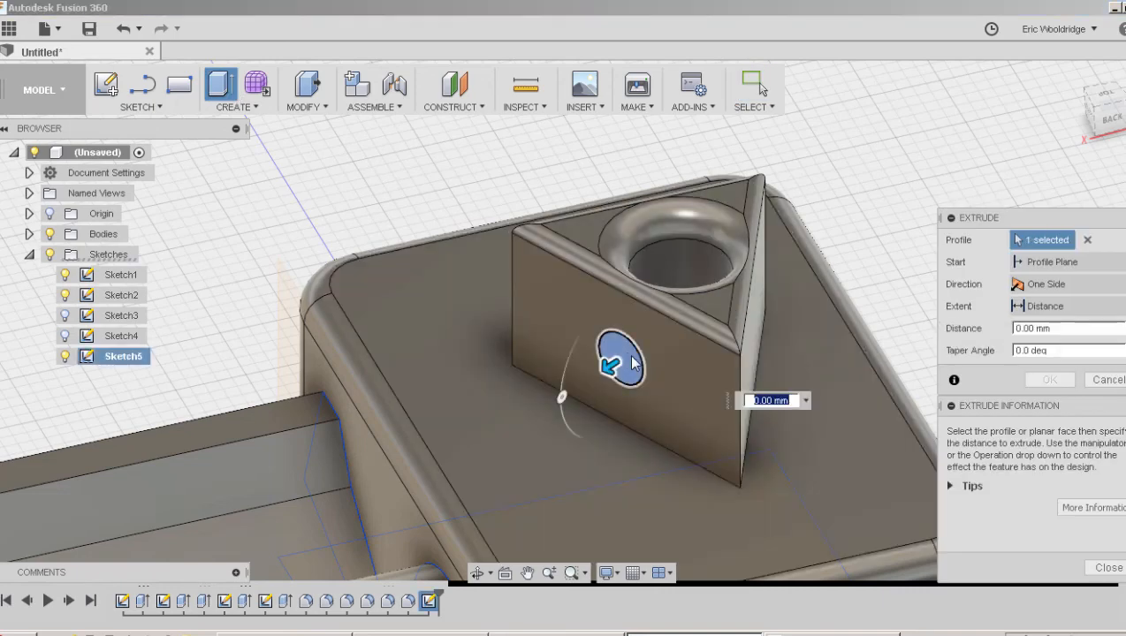
pyautogui.moveTo(641, 343); pyautogui.dragTo(884, 184)
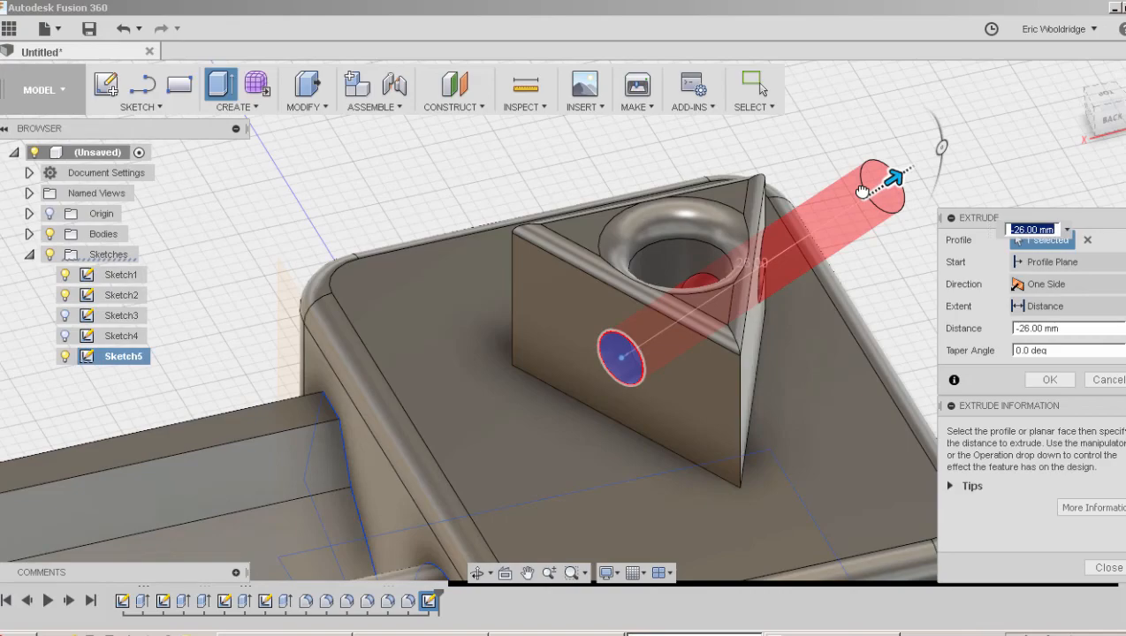
pyautogui.press('Return')
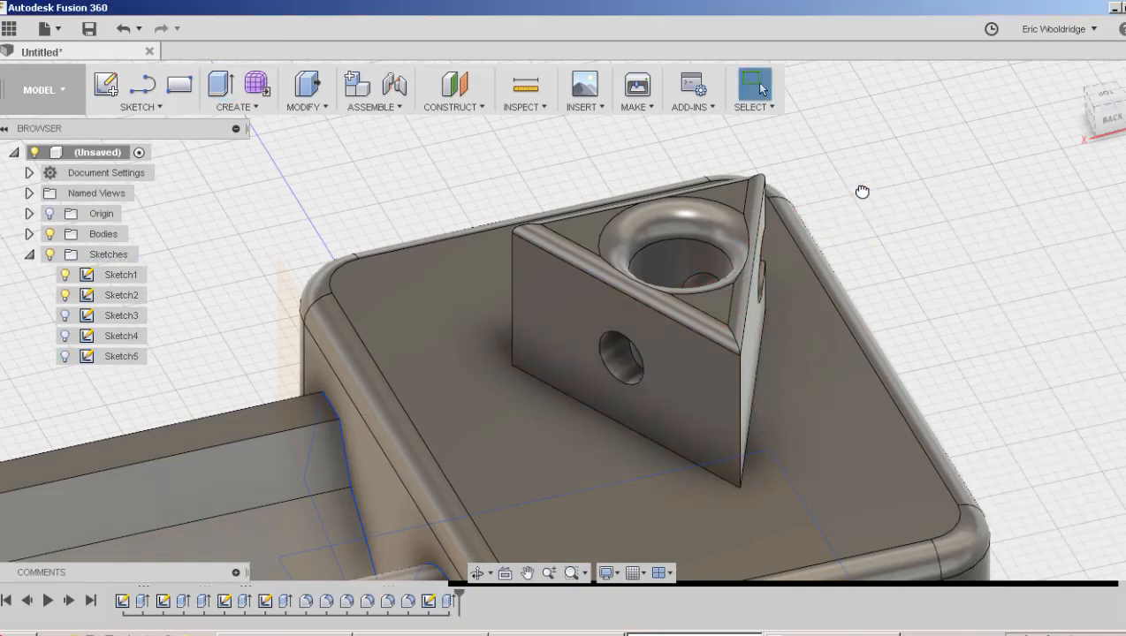
# Examine the through cut on both sides of the prism and undo the extrusion.
pyautogui.keyDown('shift'); pyautogui.moveTo(818, 317); pyautogui.dragTo(633, 319, button='middle'); pyautogui.keyUp('shift')
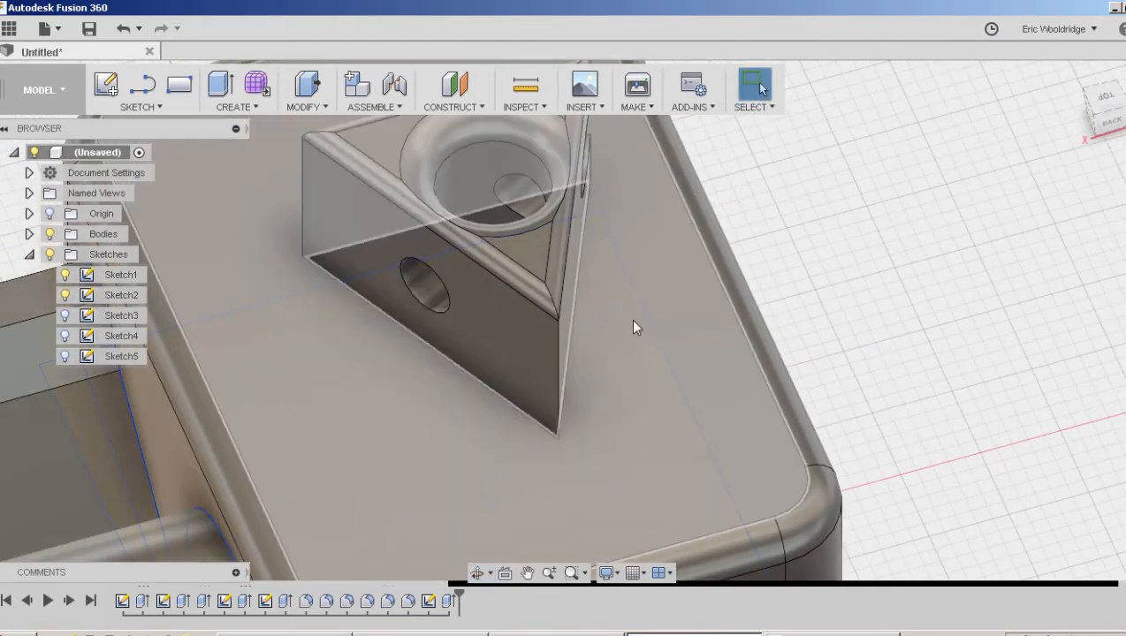
pyautogui.scroll(-4, 633, 327)
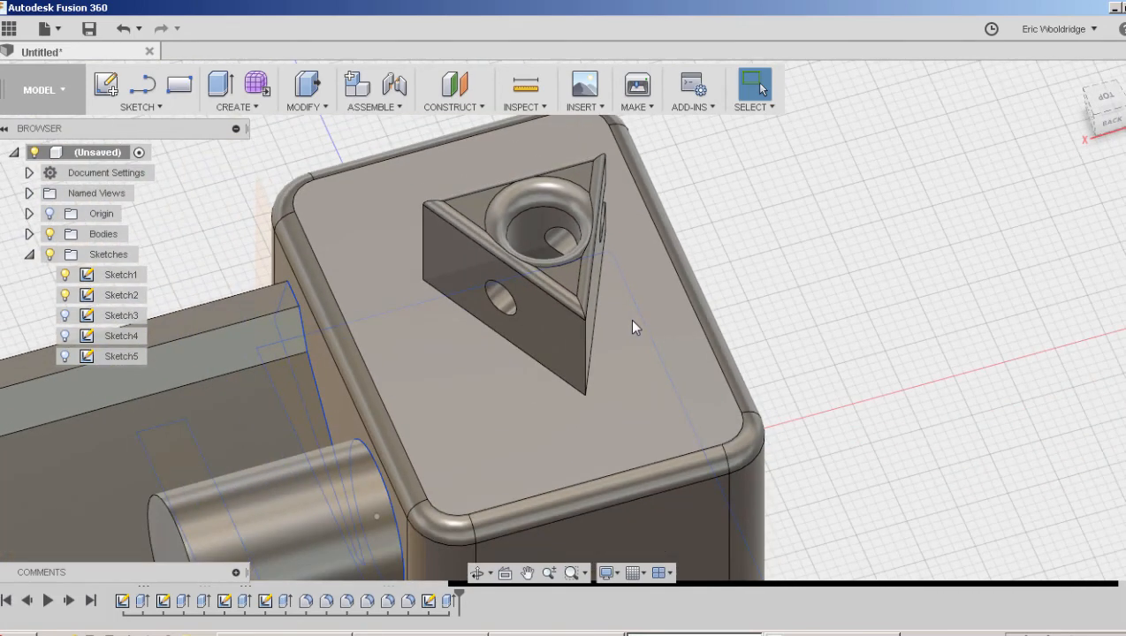
pyautogui.moveTo(633, 294); pyautogui.dragTo(626, 352, button='middle')
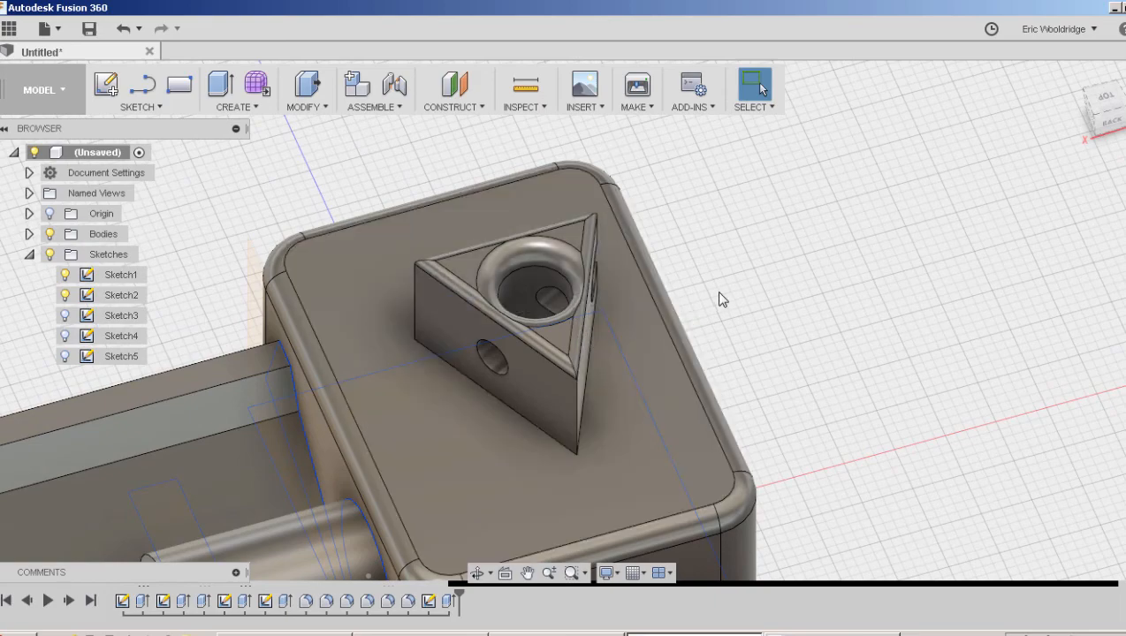
pyautogui.keyDown('shift'); pyautogui.moveTo(719, 292); pyautogui.dragTo(495, 248, button='middle'); pyautogui.keyUp('shift')
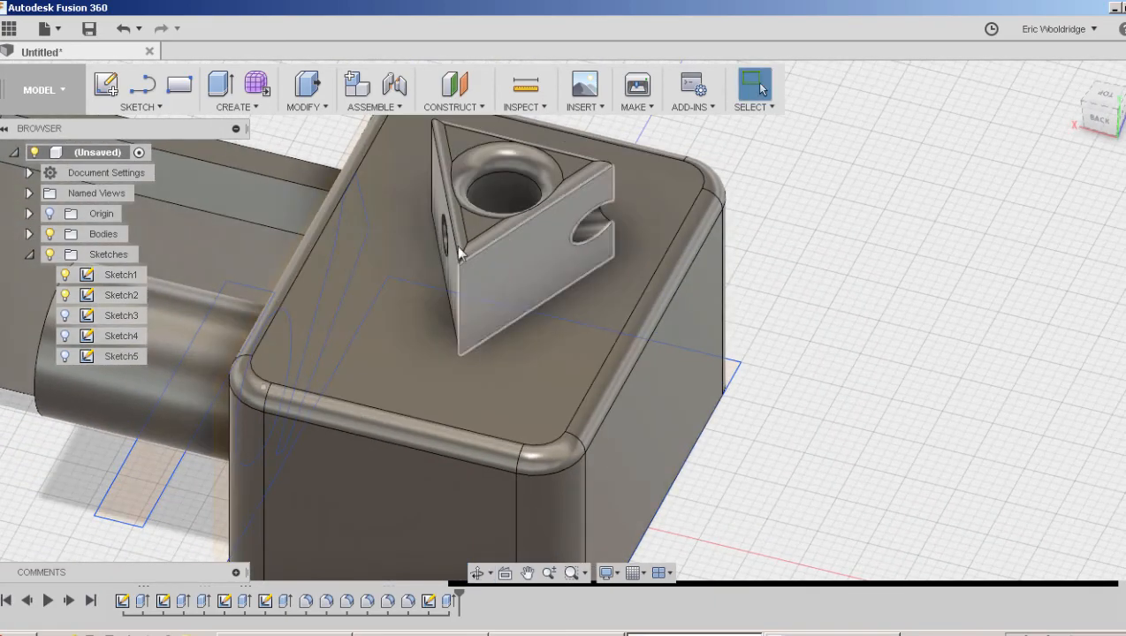
pyautogui.moveTo(503, 159); pyautogui.dragTo(536, 284, button='middle')
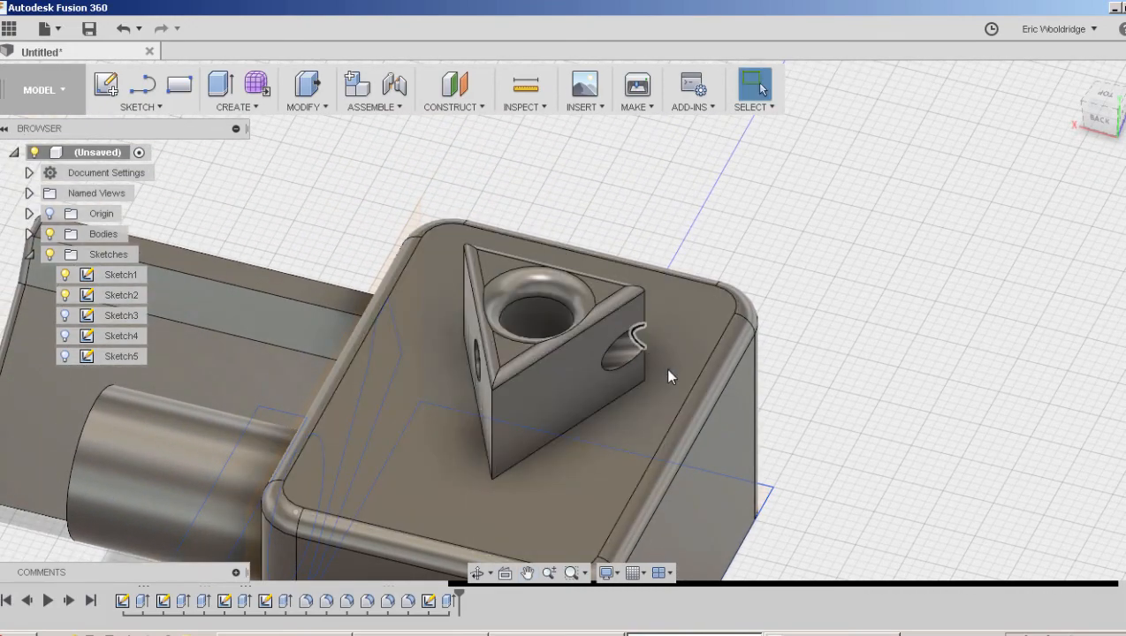
pyautogui.moveTo(679, 386)
pyautogui.keyDown('shift'); pyautogui.mouseDown(button='middle')
pyautogui.moveTo(612, 332)
pyautogui.moveTo(649, 376)
pyautogui.moveTo(681, 387)
pyautogui.moveTo(675, 372)
pyautogui.mouseUp(button='middle'); pyautogui.keyUp('shift')
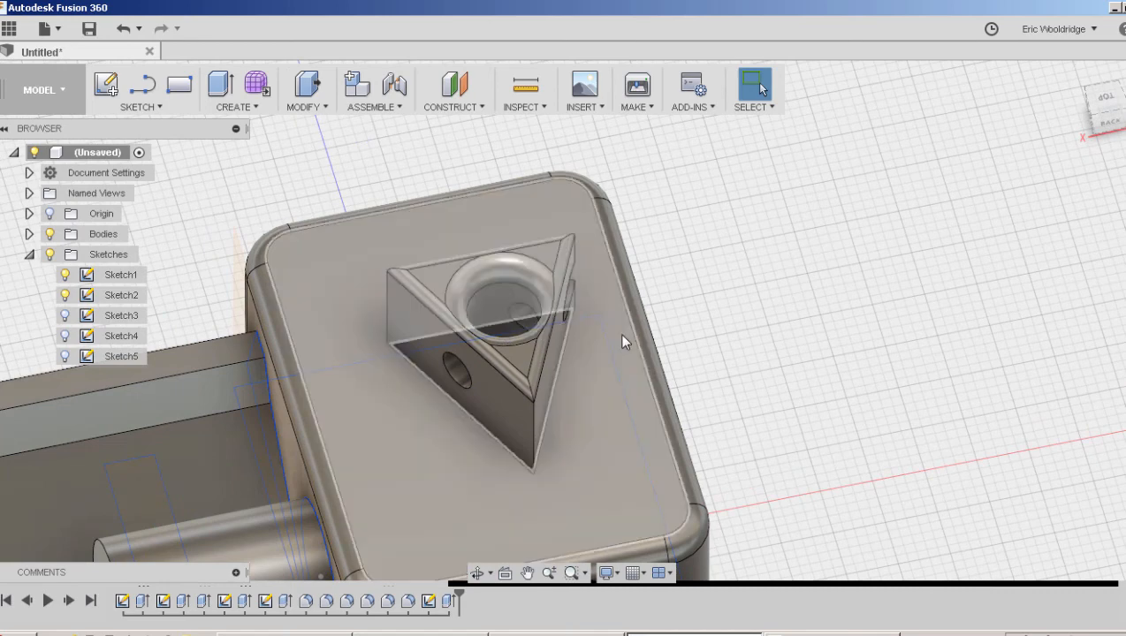
pyautogui.hotkey('ctrl', 'z')
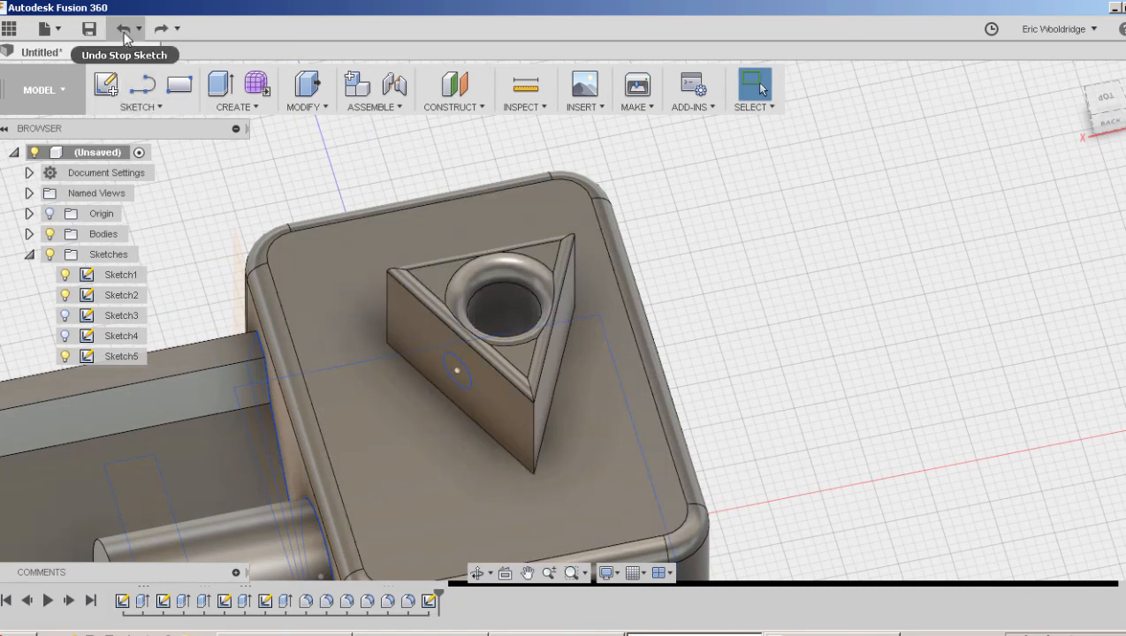
# Extrude the 4 mm circle -7 mm to cut from the prism's side face only into the vertical hole.
pyautogui.click(221, 89)
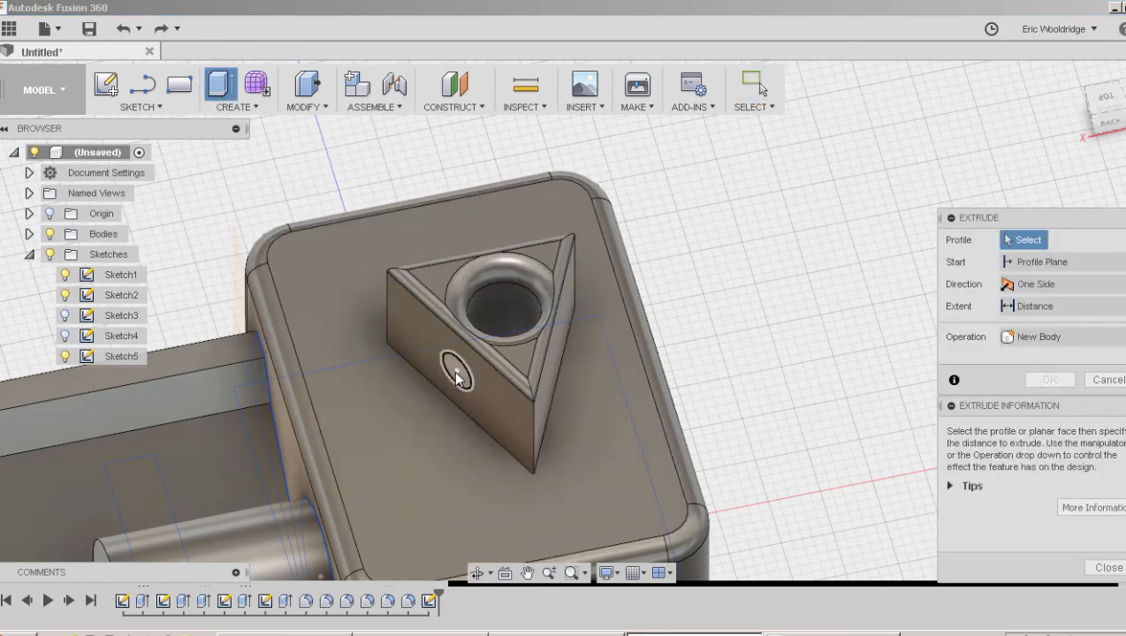
pyautogui.click(454, 376)
pyautogui.moveTo(442, 380); pyautogui.dragTo(521, 352)
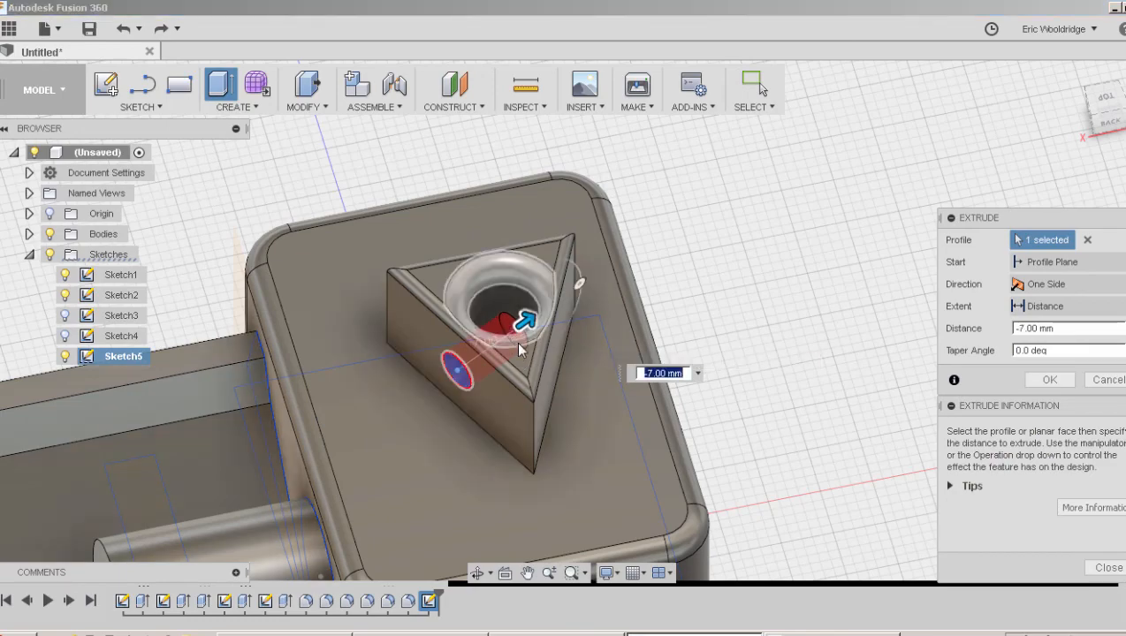
pyautogui.press('Return')
pyautogui.keyDown('shift'); pyautogui.moveTo(624, 303); pyautogui.dragTo(640, 331, button='middle'); pyautogui.keyUp('shift')
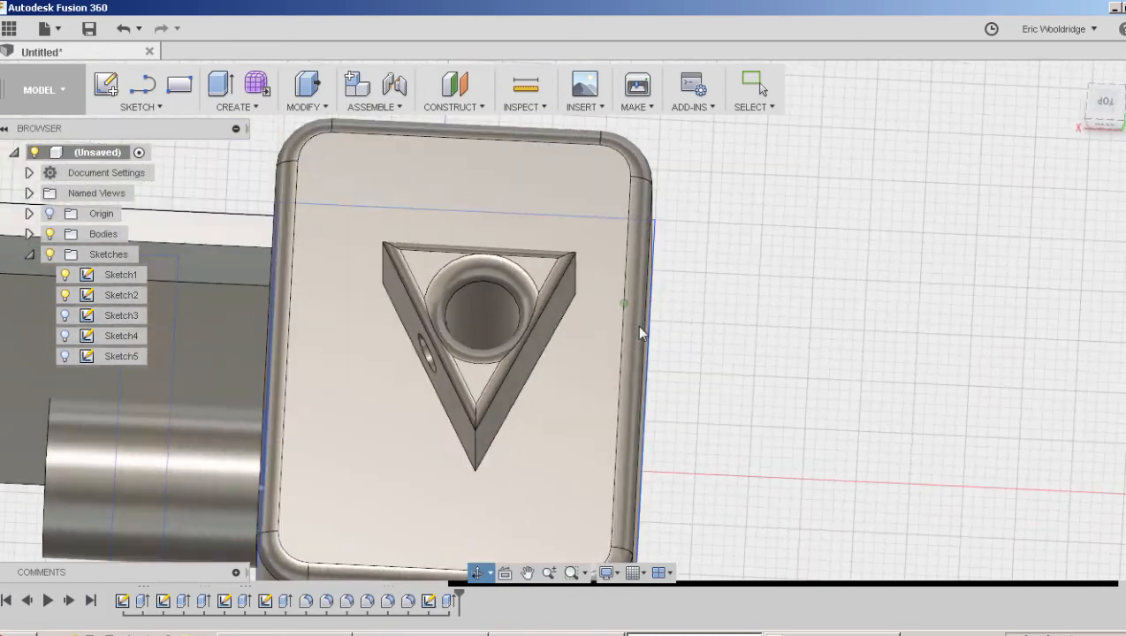
pyautogui.keyDown('shift'); pyautogui.moveTo(535, 314); pyautogui.dragTo(569, 284, button='middle'); pyautogui.keyUp('shift')
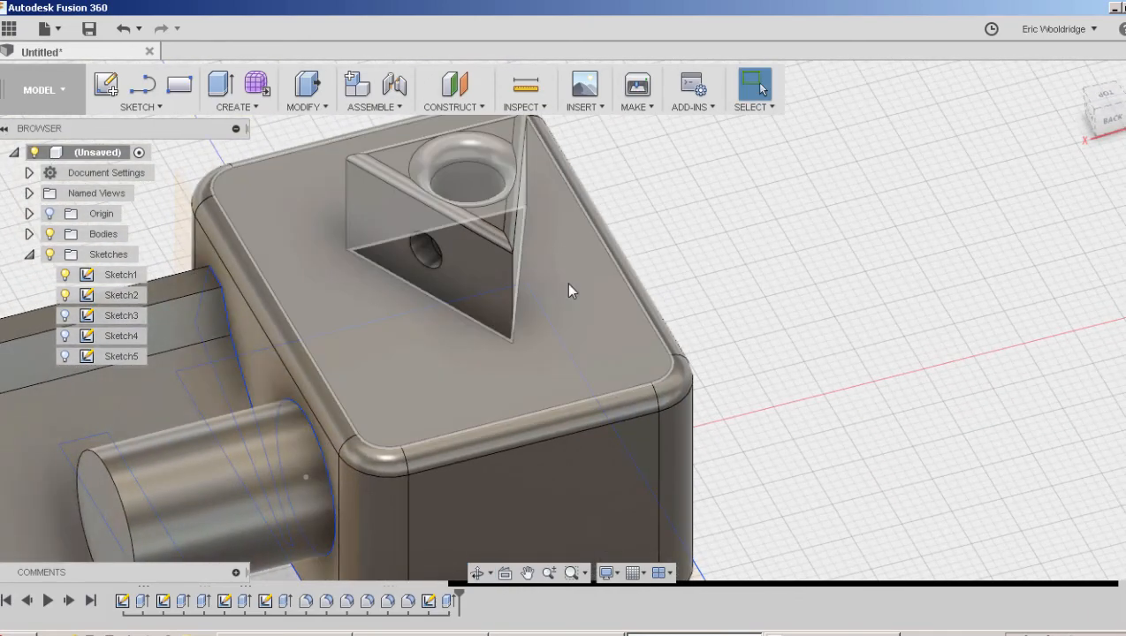